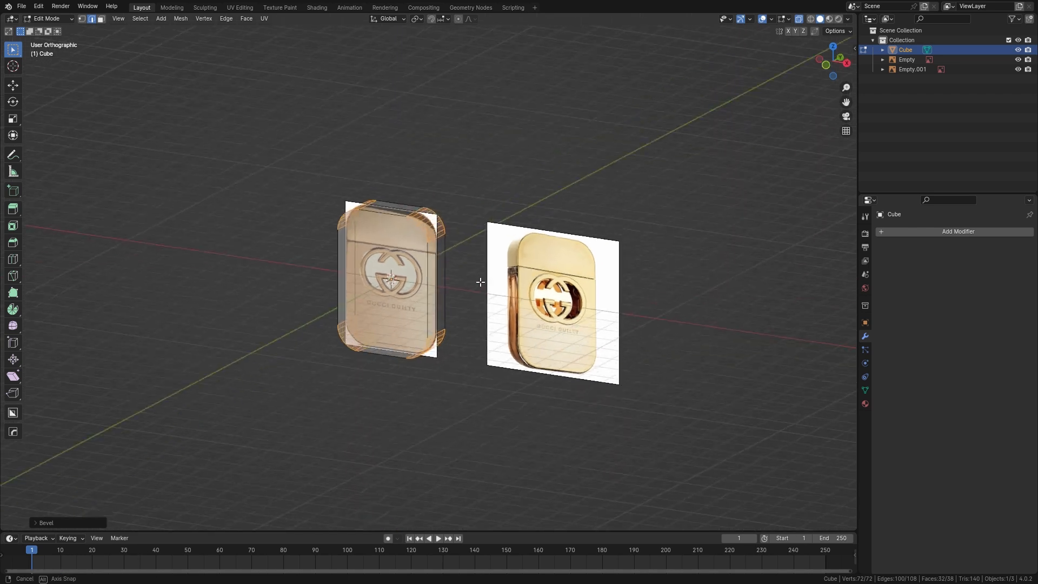
Step: Return to Object Mode and add a Bevel modifier to the rounded bottle block
scroll(468, 296, up, 4)
key(Tab)
scroll(454, 282, down, 4)
click(909, 231)
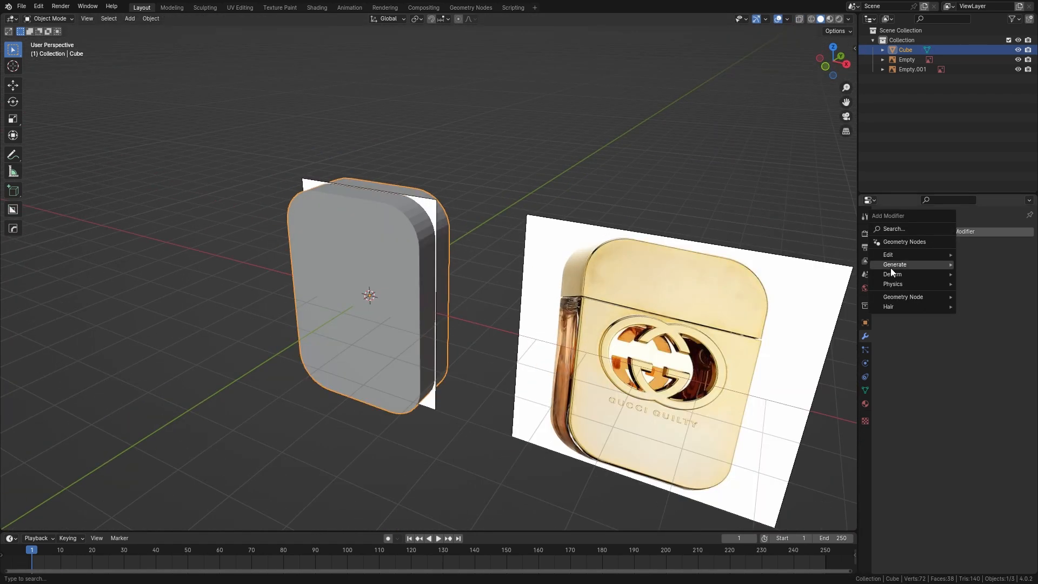
mouse_move(888, 265)
click(811, 272)
Step: Shade the bottle block smooth using Auto Smooth
right_click(412, 250)
click(411, 250)
scroll(489, 270, up, 3)
middle_drag(489, 270, 486, 261)
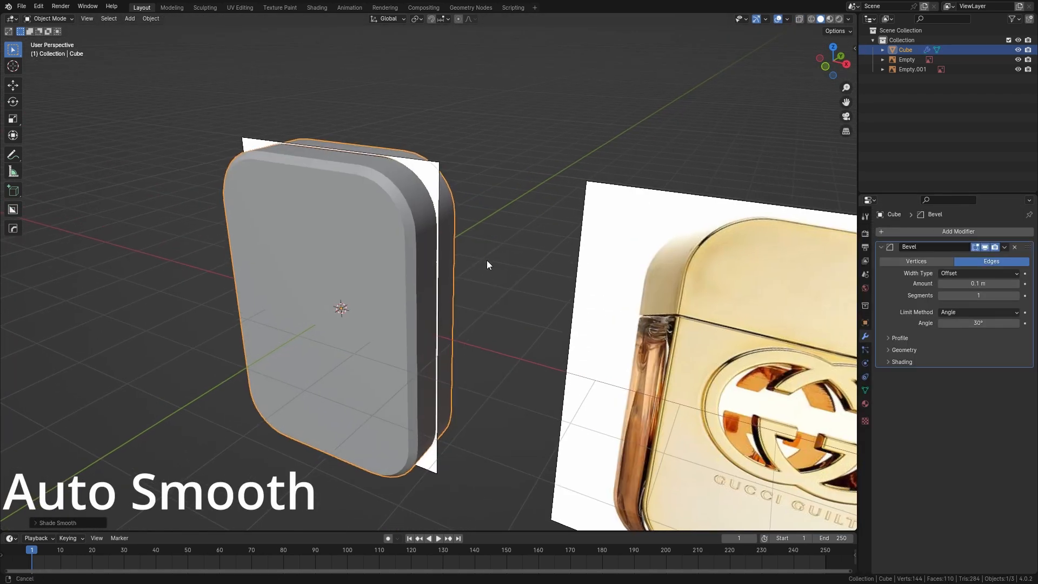
Step: Set the bottle's Bevel modifier to 5 segments with an amount of about 0.029 m
drag(990, 283, 970, 283)
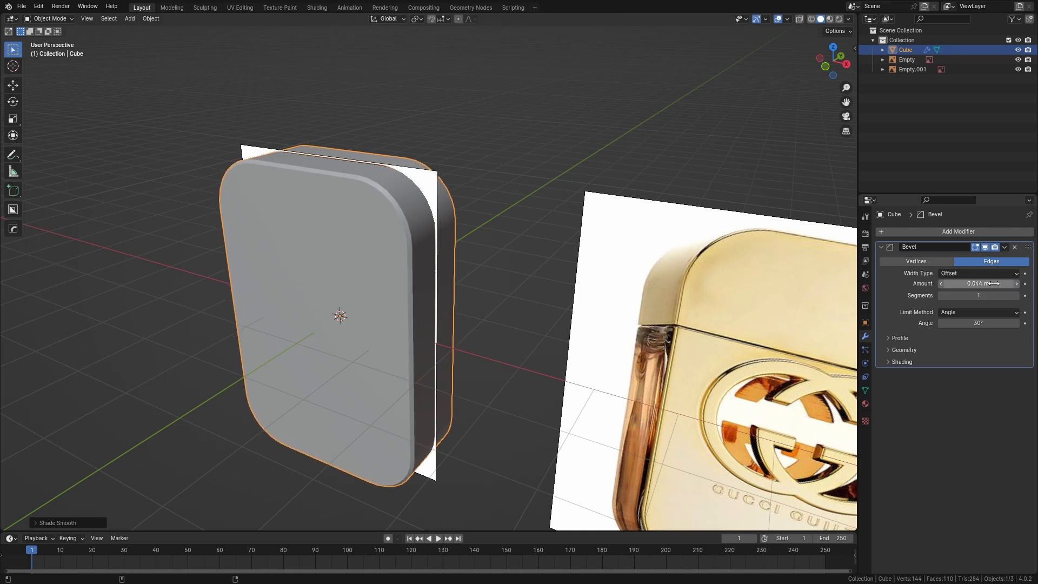
click(1017, 296)
click(1017, 295)
click(1018, 296)
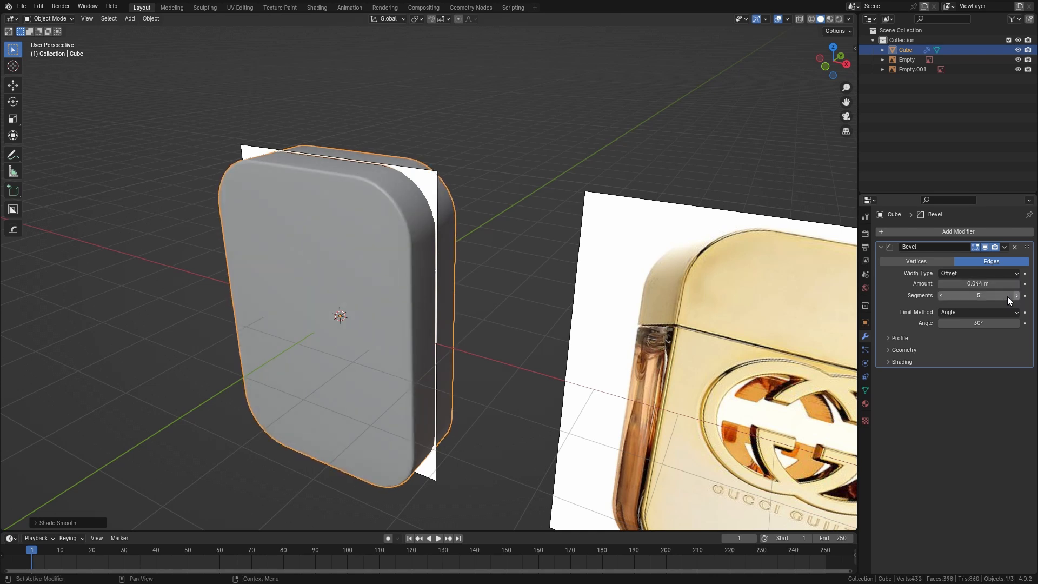
drag(979, 283, 980, 283)
scroll(469, 232, down, 3)
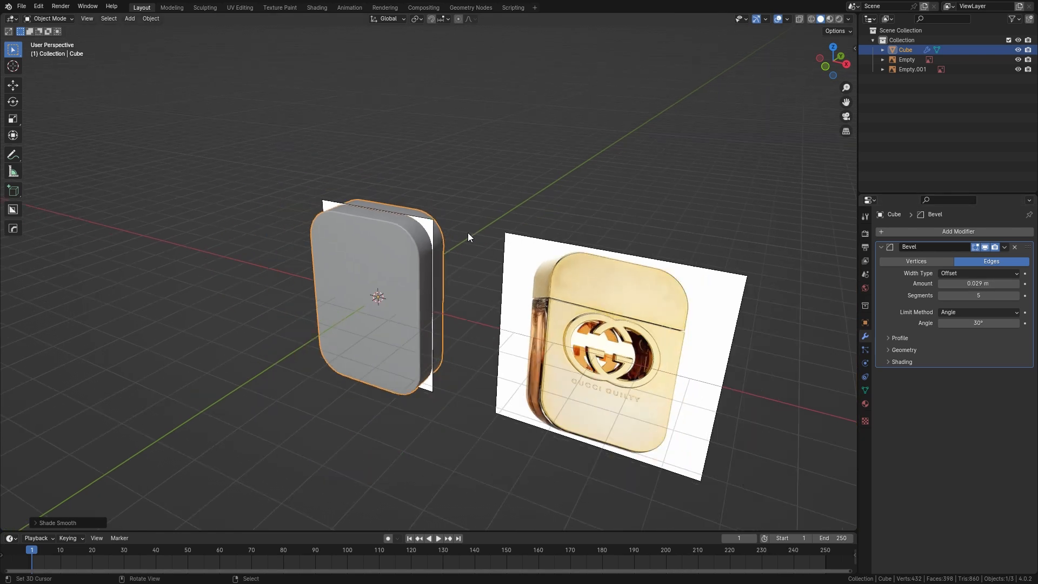
Step: Add a cube at the bottle's centre and scale it along X to about 2.213, wider than the bottle
key(KP_1)
key(shift+a)
mouse_move(438, 94)
click(515, 118)
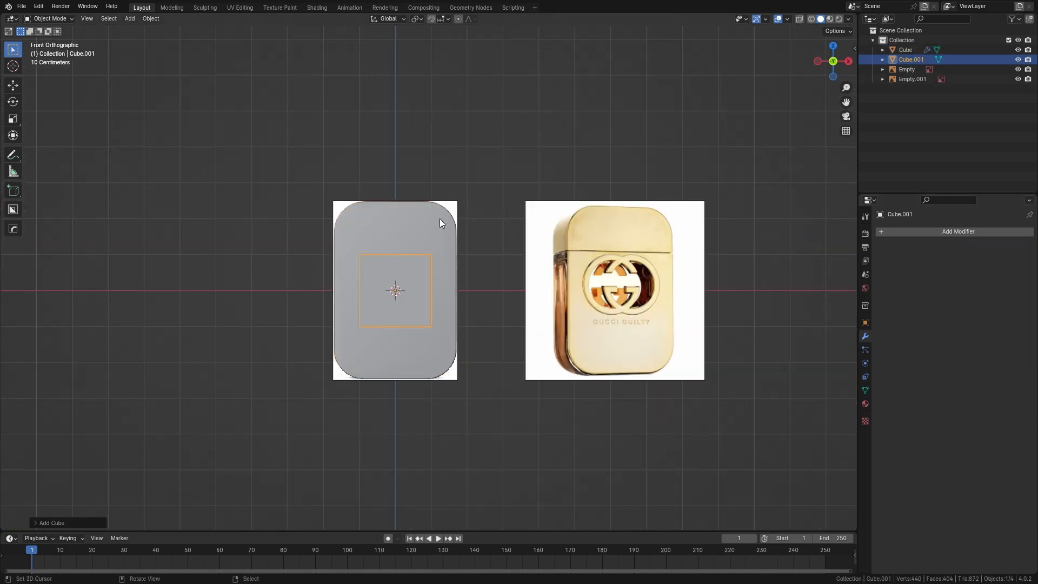
key(s)
key(x)
click(521, 248)
middle_drag(520, 248, 495, 256)
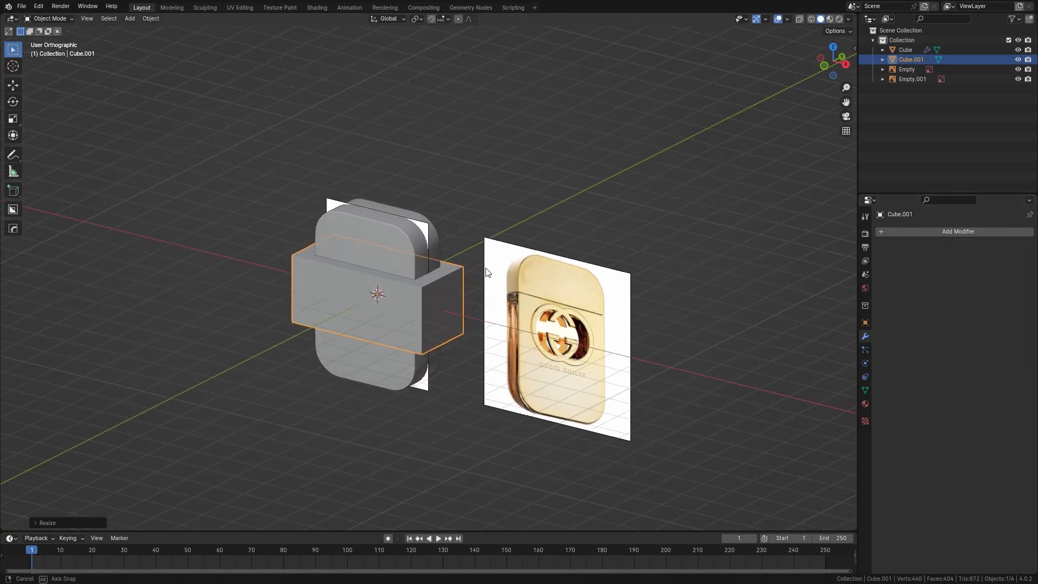
Step: Raise the cube along Z to about 2.124 m so its underside meets the cap line on the front reference
key(g)
key(z)
click(492, 202)
key(KP_1)
scroll(492, 203, up, 4)
key(g)
key(z)
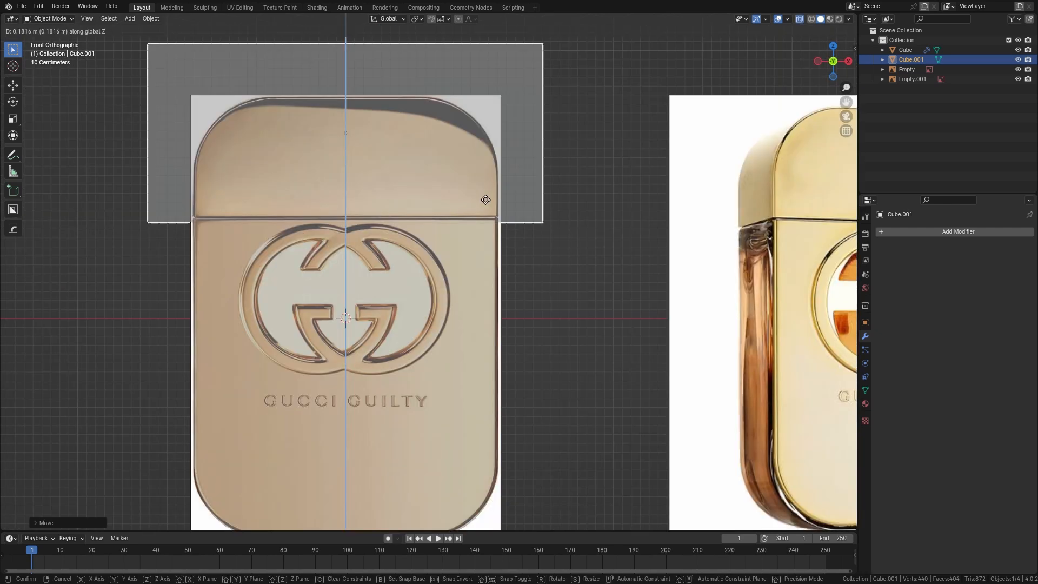
click(484, 196)
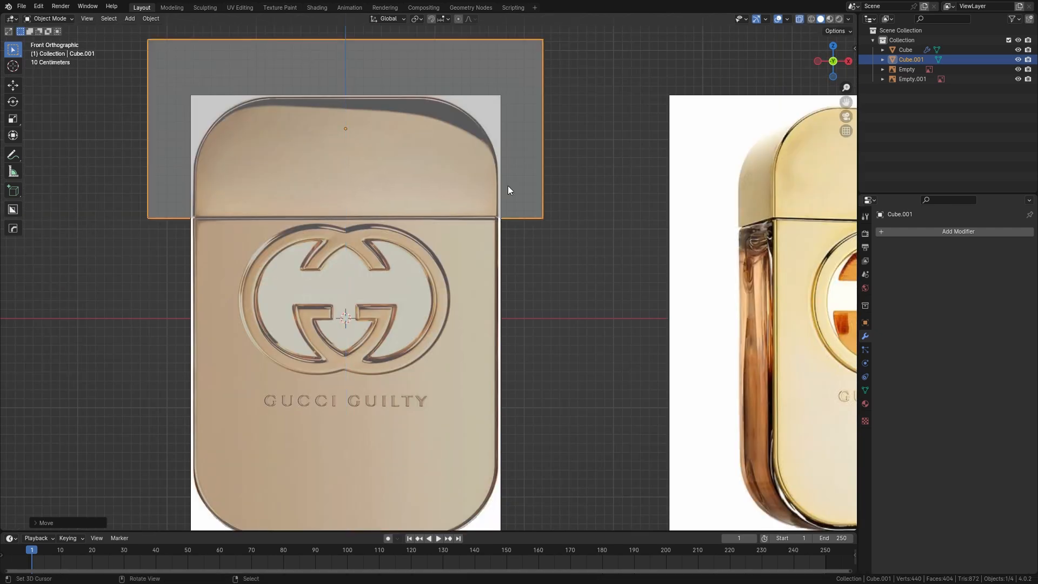
Step: Isolate the bottle block and the wide cube in local view
middle_drag(508, 186, 494, 202)
shift+click(485, 208)
key(KP_Divide)
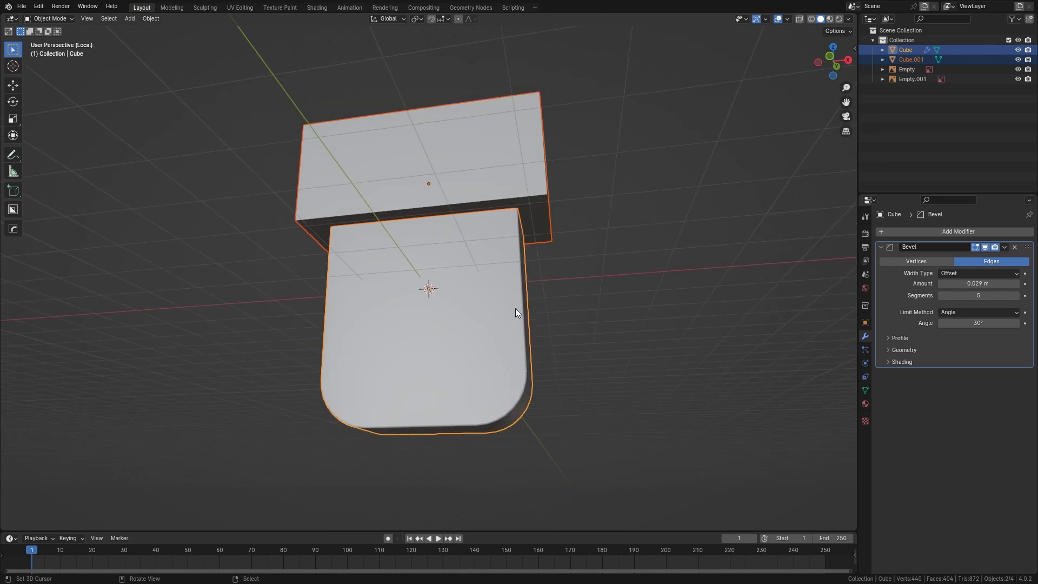
middle_drag(515, 308, 468, 332)
Step: Add a Boolean modifier in Difference mode to the bottle block, with the wide cube as its operand object
right_click(469, 331)
click(881, 247)
click(894, 231)
mouse_move(894, 231)
click(943, 250)
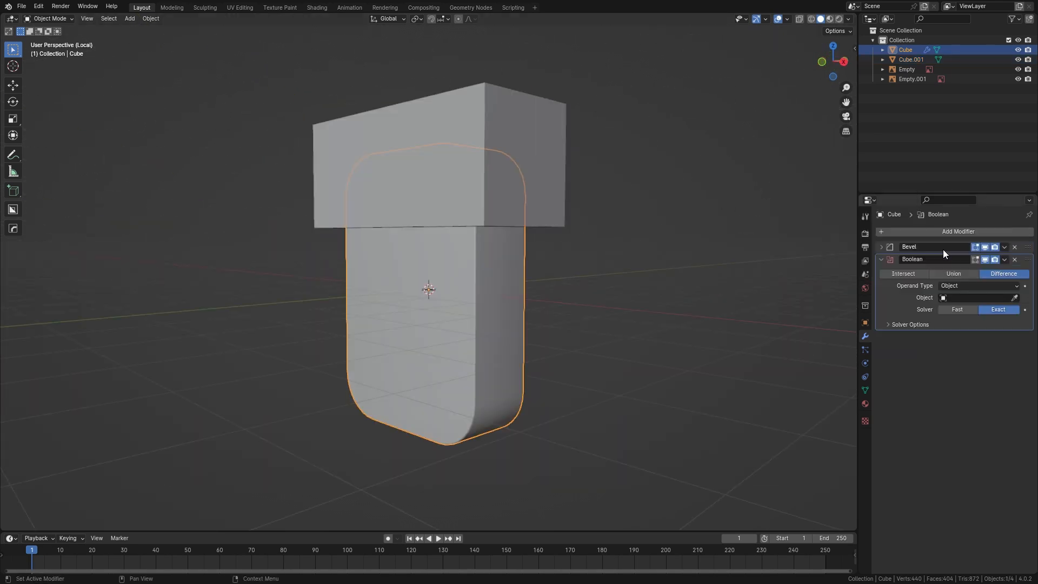
click(1015, 298)
middle_drag(503, 221, 550, 165)
Step: Set the cutter cube's viewport display to Wire
click(550, 166)
click(865, 322)
click(889, 445)
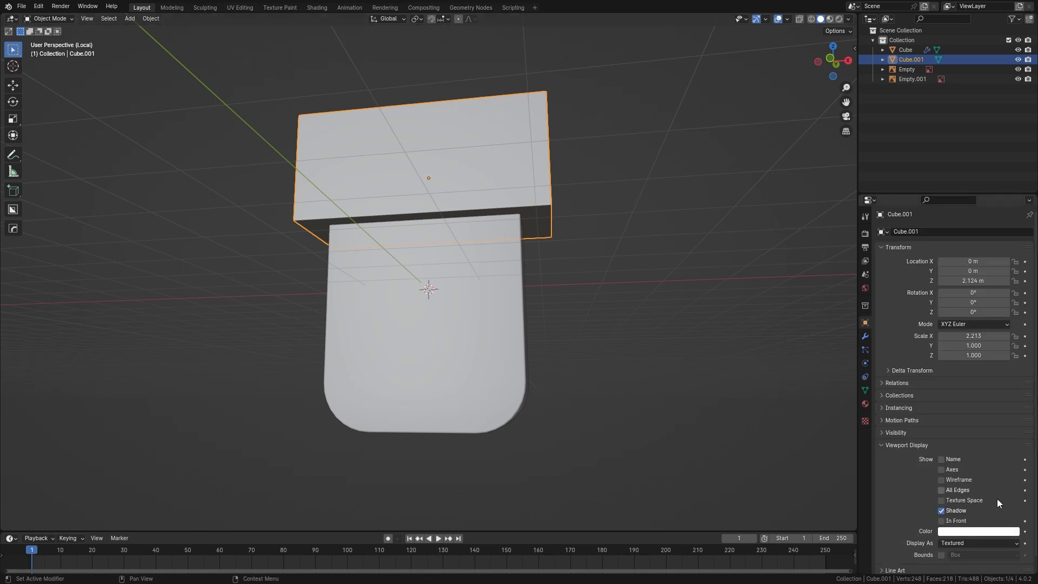
click(957, 543)
click(947, 512)
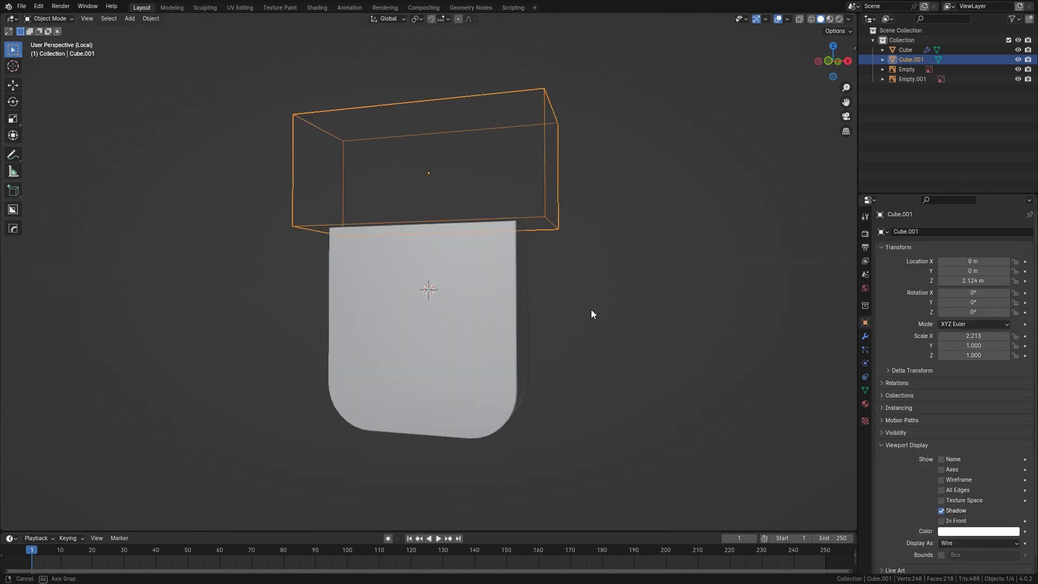
Step: Switch the bottle block's Boolean modifier to Intersect so that only the cap portion remains
middle_drag(591, 313, 492, 331)
click(491, 331)
click(865, 336)
click(911, 273)
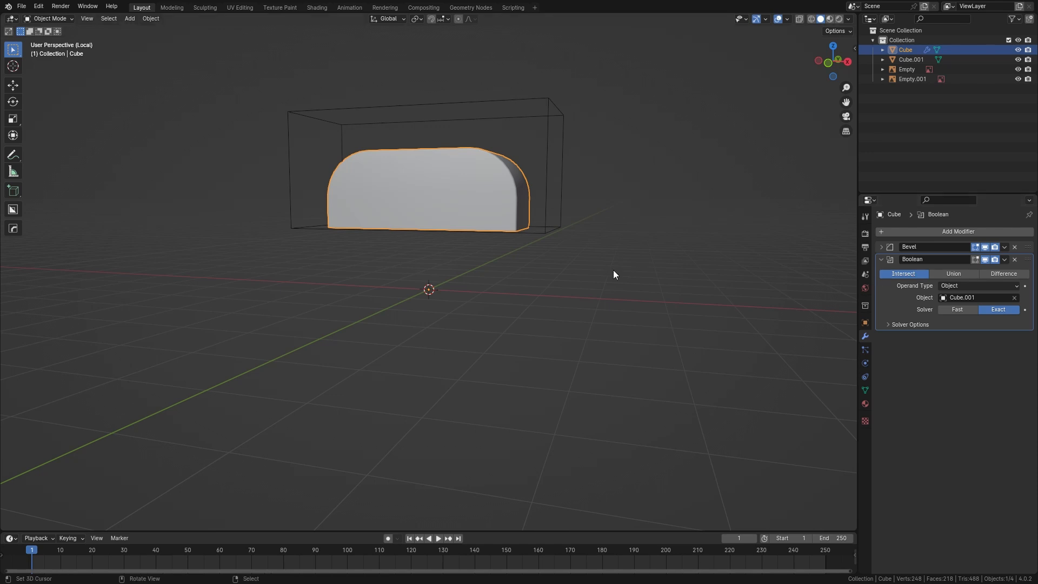
Step: Duplicate the cap in place and set the copy's Boolean modifier to Difference to form the lower body
middle_drag(613, 271, 383, 150)
key(shift+d)
click(1004, 274)
Step: Apply the Boolean modifiers on the cap and the lower body
click(383, 151)
key(ctrl+a)
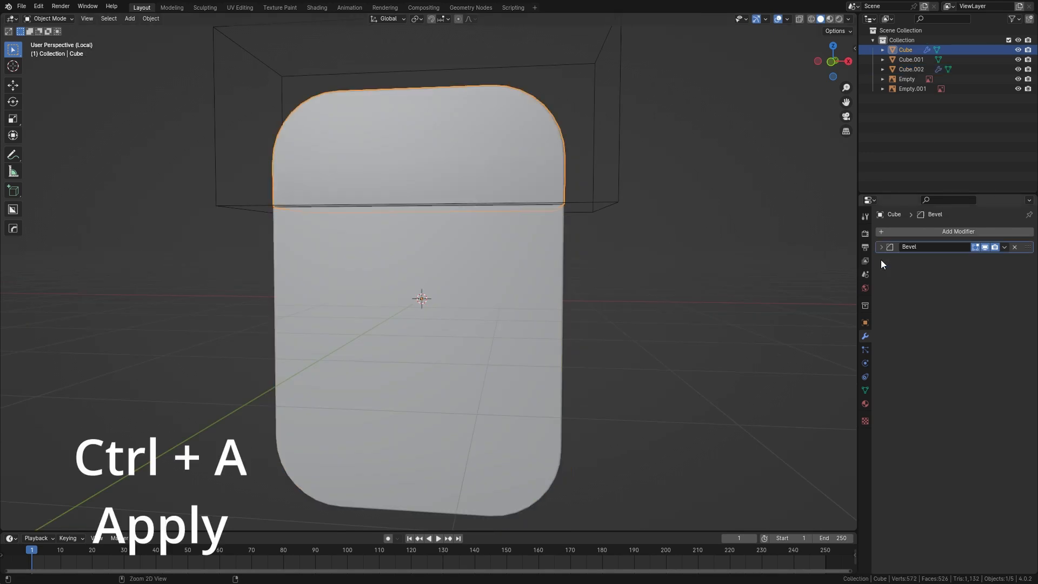
click(541, 266)
key(ctrl+a)
Step: Delete the wireframe cutter cube
middle_drag(629, 256, 603, 261)
click(592, 204)
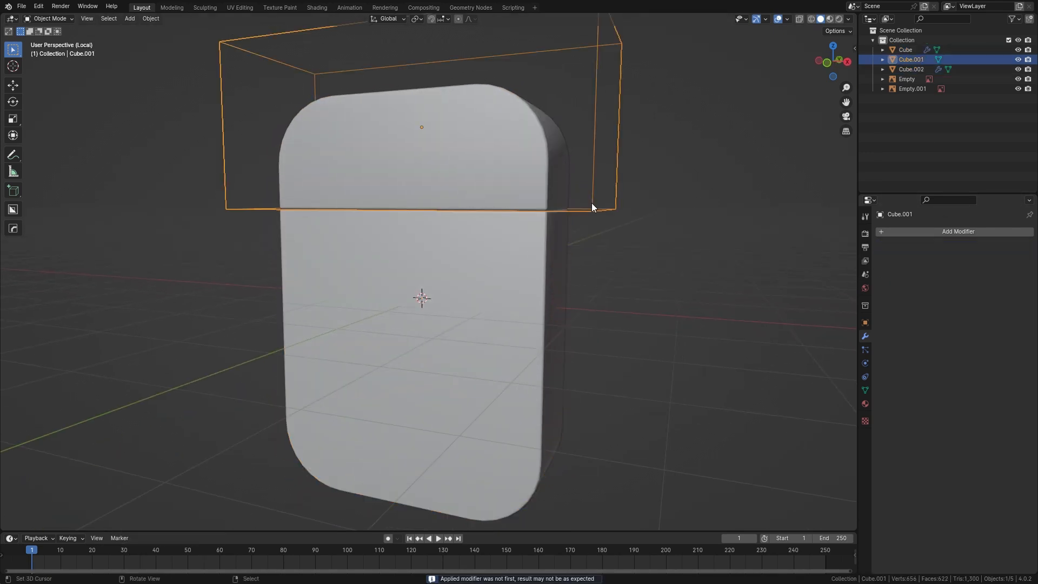
key(Delete)
Step: Exit local view and move the cap and lower body into a new collection named bottle
middle_drag(578, 215, 465, 281)
click(465, 280)
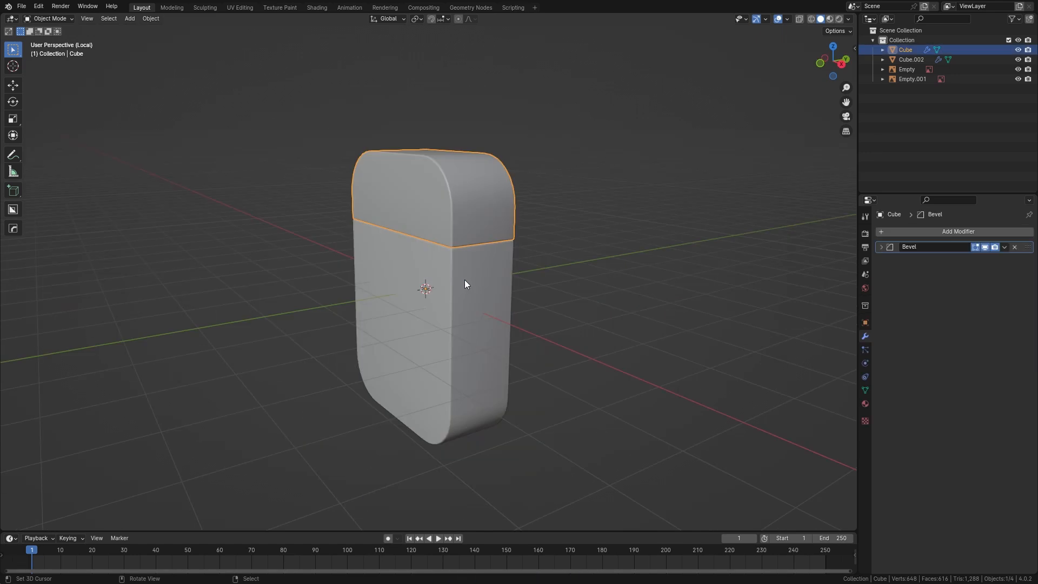
click(462, 239)
key(KP_Divide)
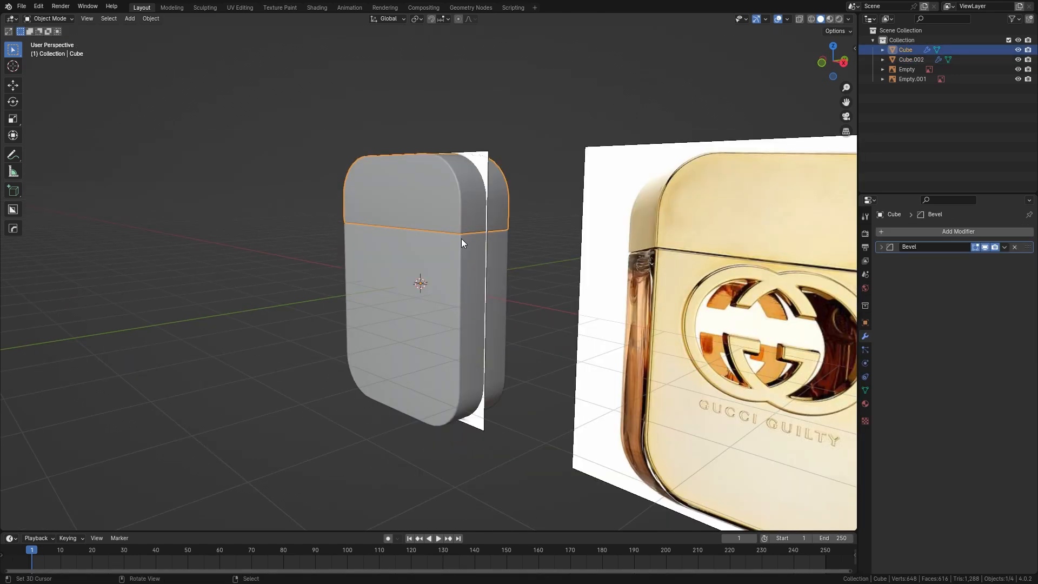
shift+click(444, 279)
key(m)
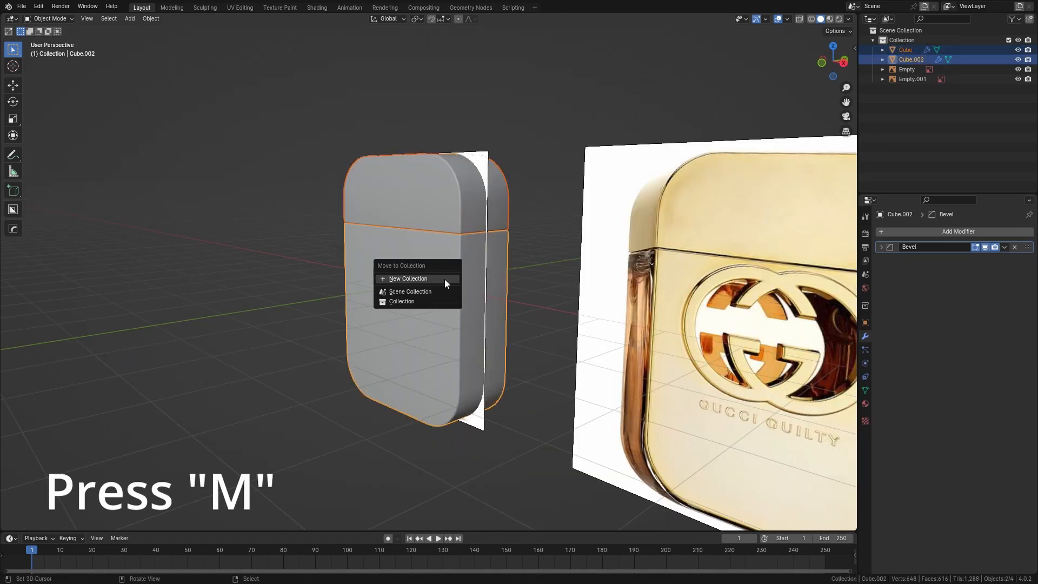
click(445, 279)
text(bottle)
key(Return)
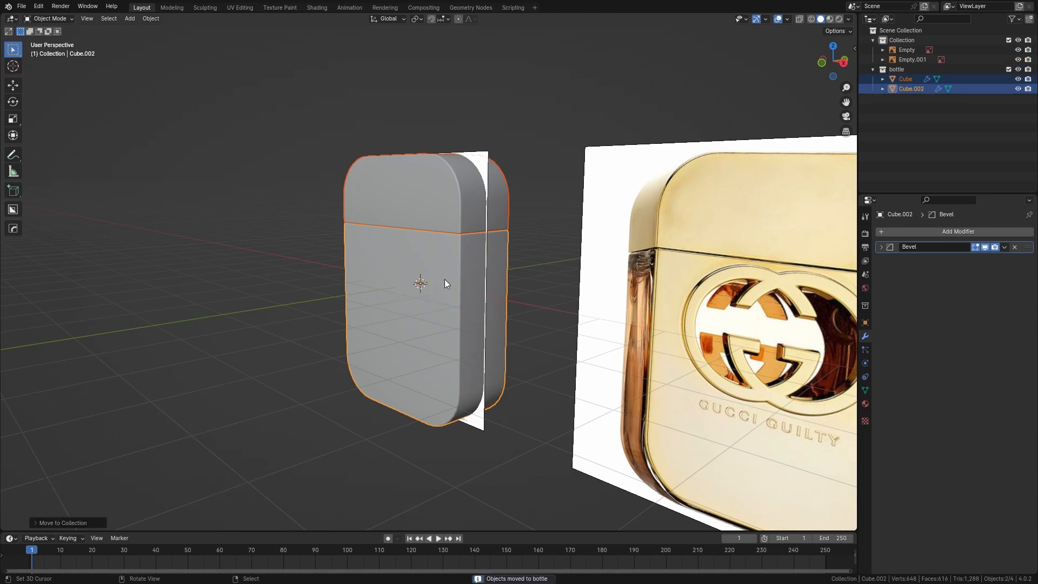
Step: Hide the cap and duplicate the lower body in place
click(1009, 69)
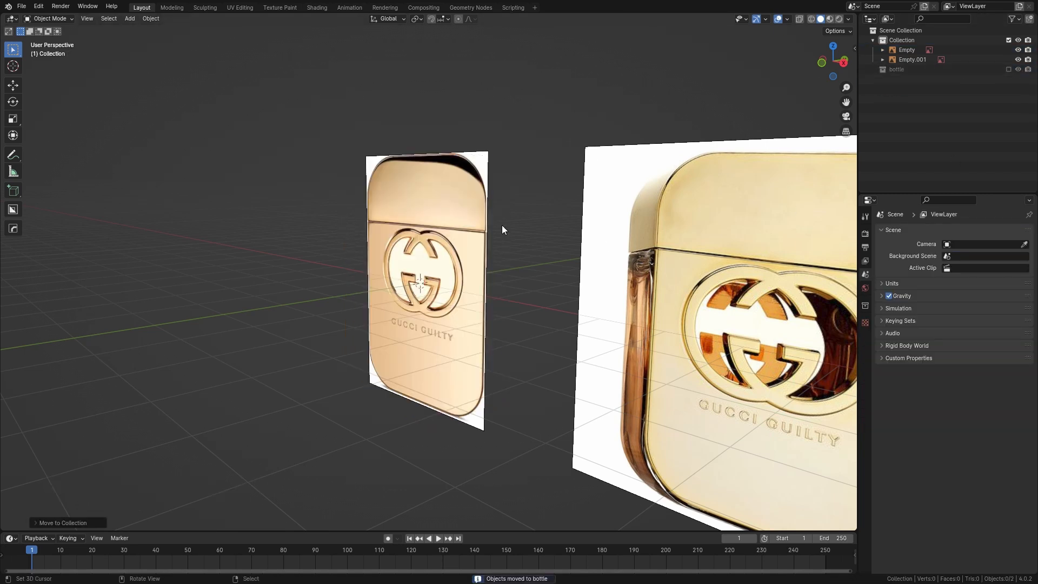
click(1008, 69)
click(1018, 79)
click(907, 87)
key(shift+d)
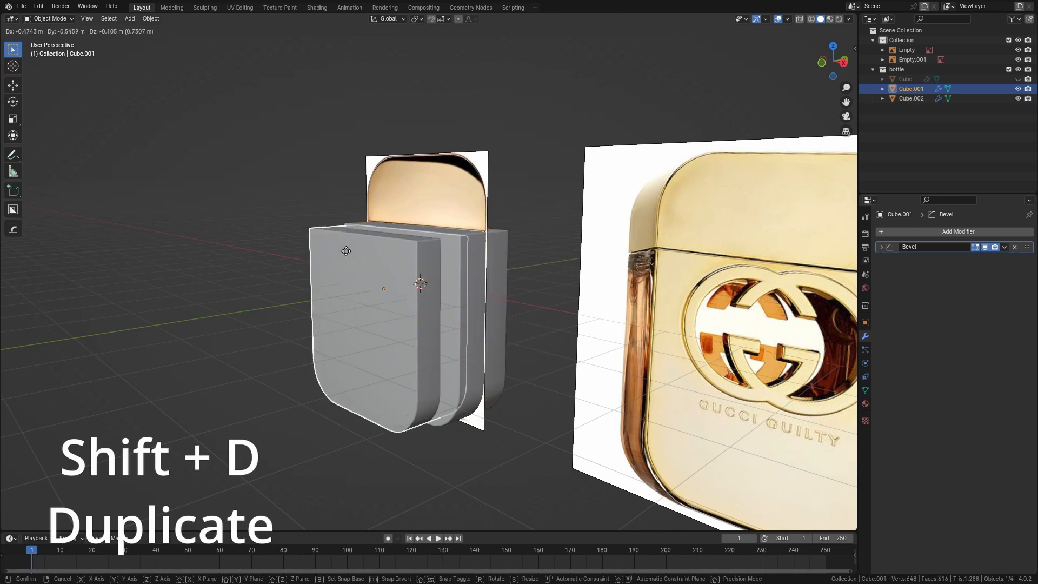
key(Escape)
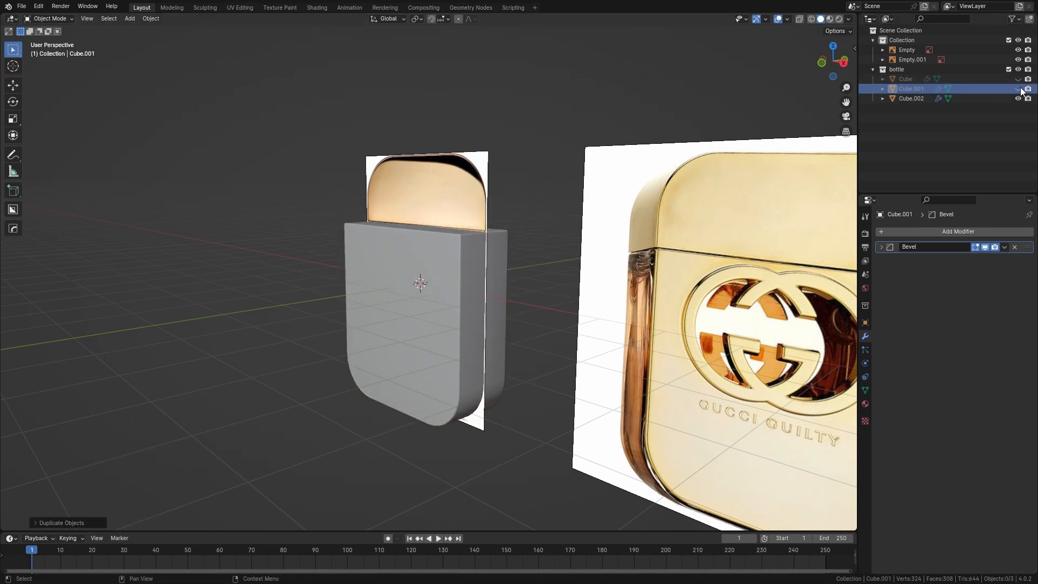
Step: With the duplicate hidden, move the original lower body's rear geometry along Y to reduce it to a thin front plate
right_click(427, 276)
key(Tab)
middle_drag(527, 288, 424, 302)
scroll(466, 306, up, 2)
right_click(479, 302)
key(g)
key(y)
click(401, 300)
key(Tab)
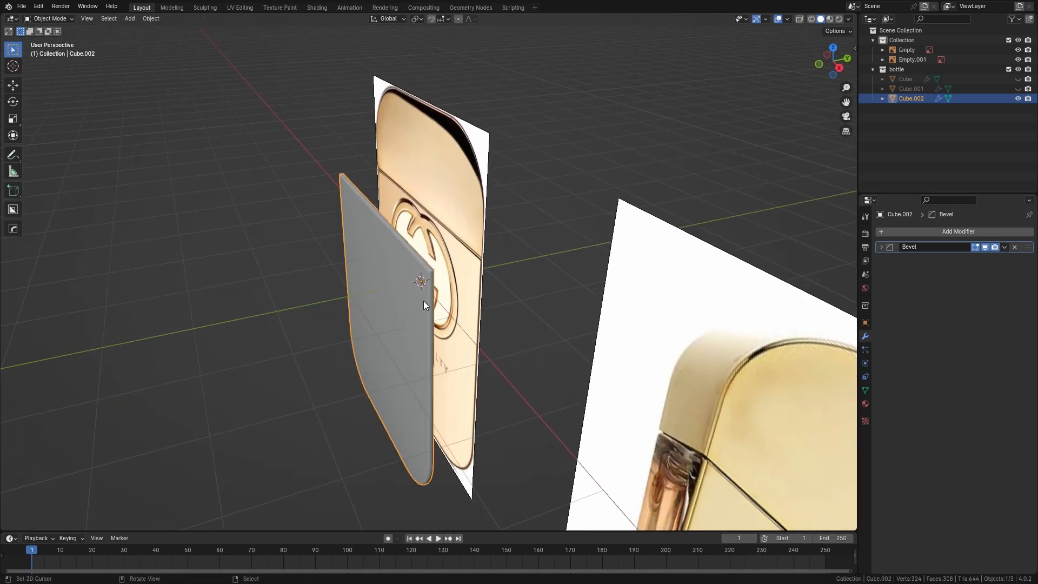
Step: Adjust the front plate along Y against the unhidden full-depth body and apply the plate's Bevel modifier
click(1018, 90)
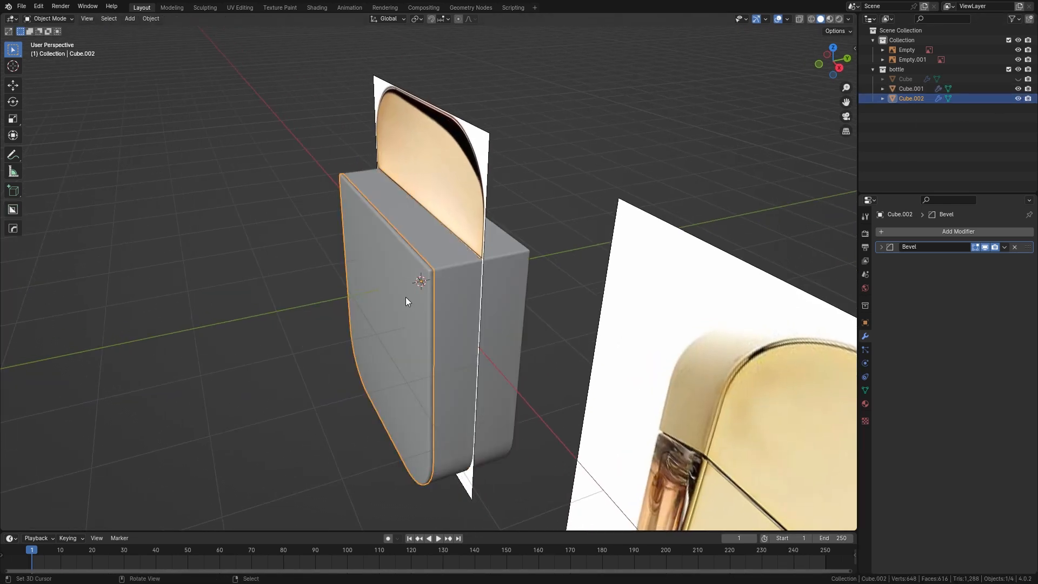
key(g)
key(y)
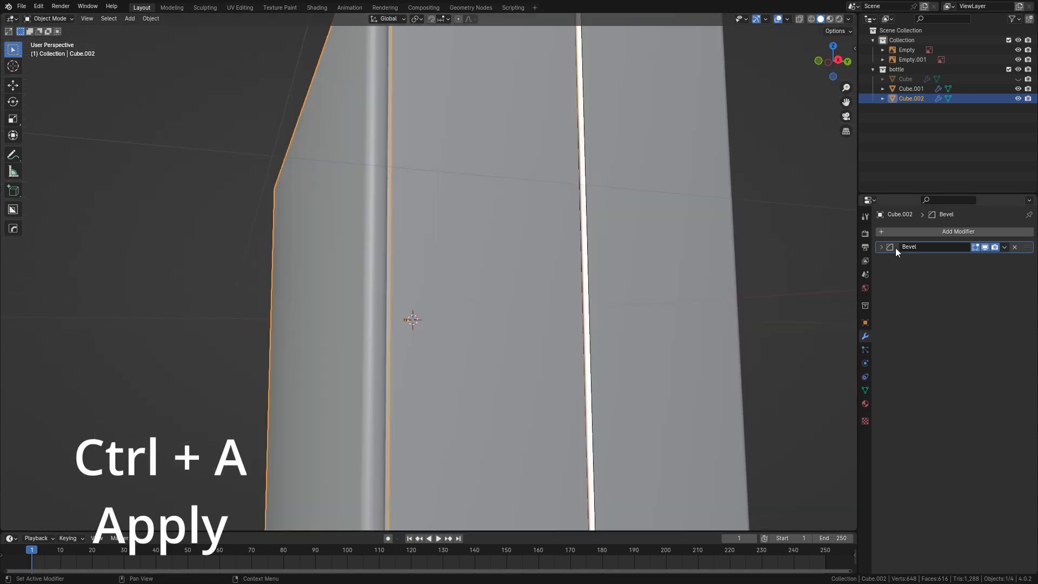
key(ctrl+a)
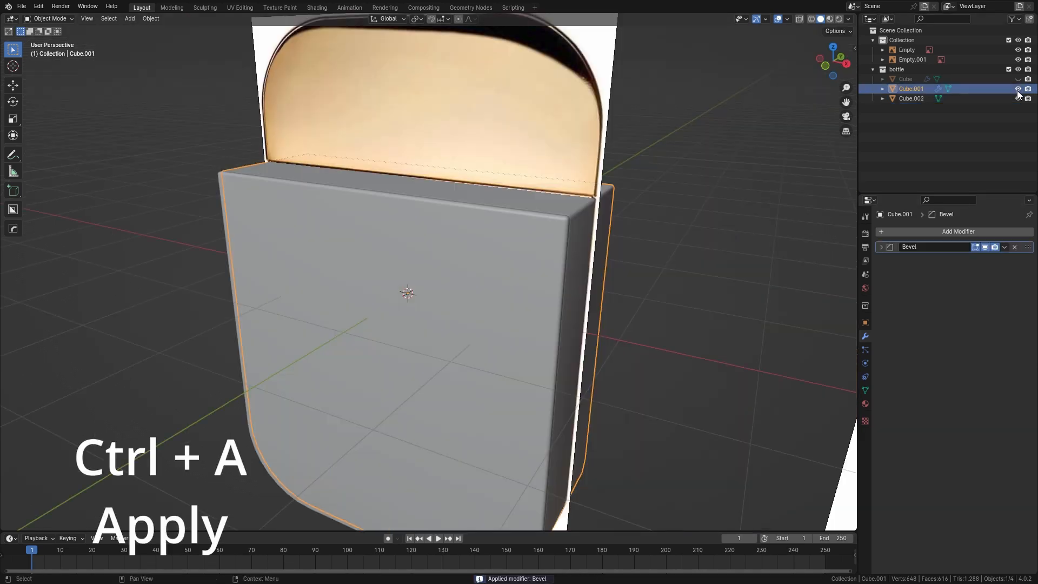
Step: Hide the full-depth body and the front plate, and make the reference images' collection active
click(1018, 89)
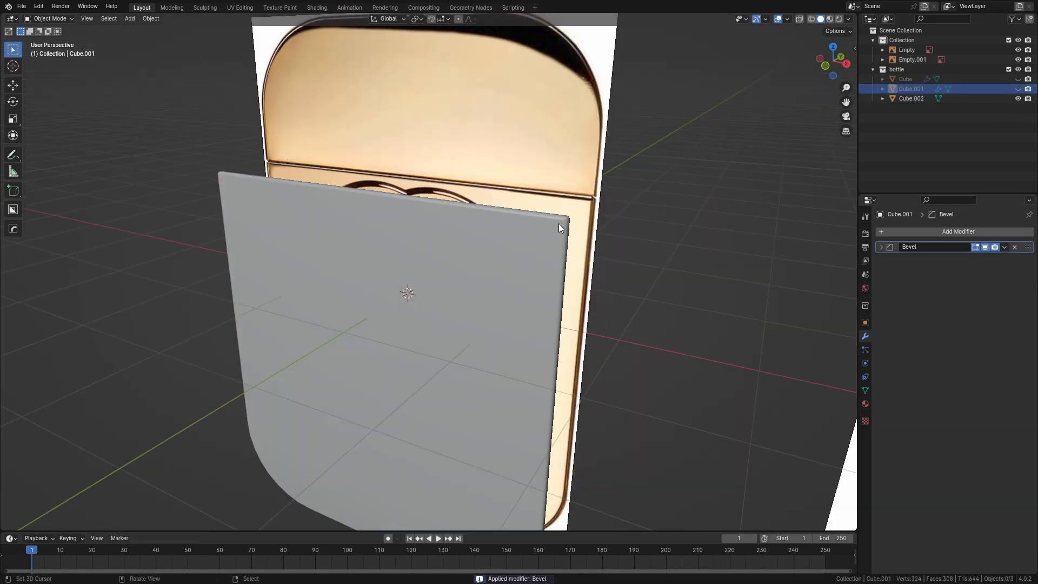
click(529, 240)
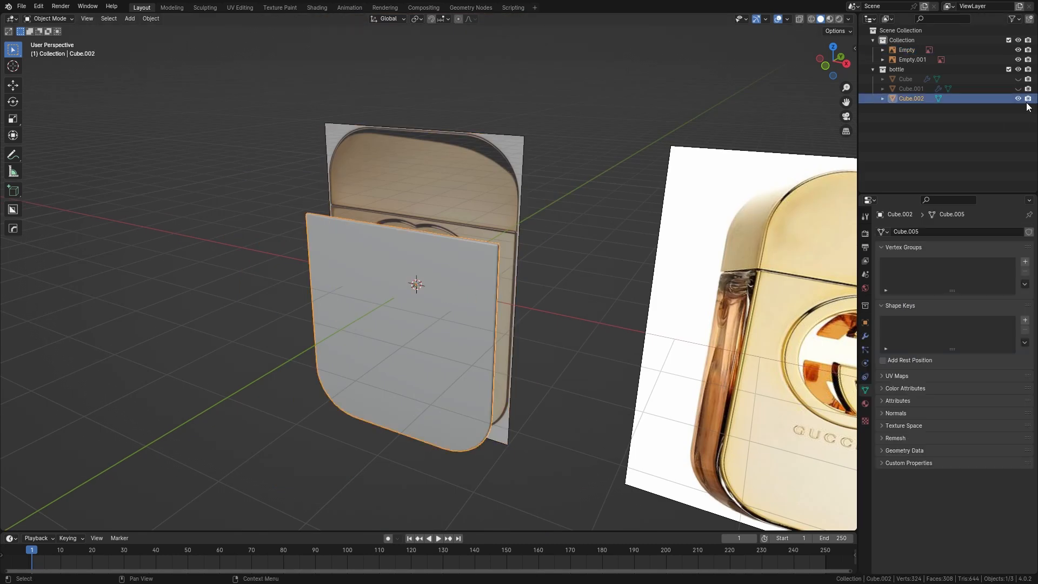
click(1019, 98)
click(902, 40)
Step: Add a 32-vertex mesh circle with a 1 m radius and N-Gon fill
key(shift+a)
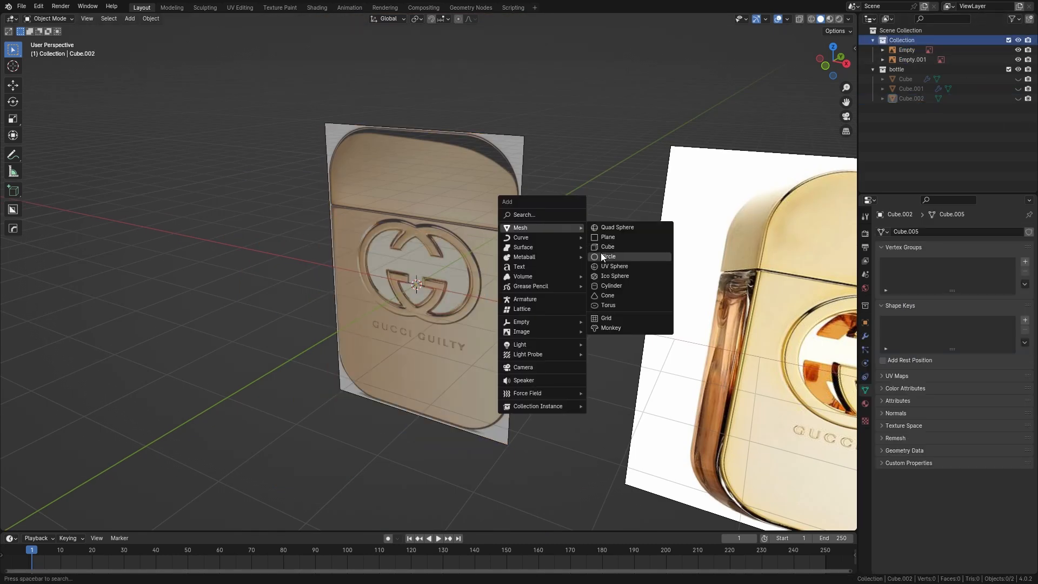
click(604, 256)
click(53, 523)
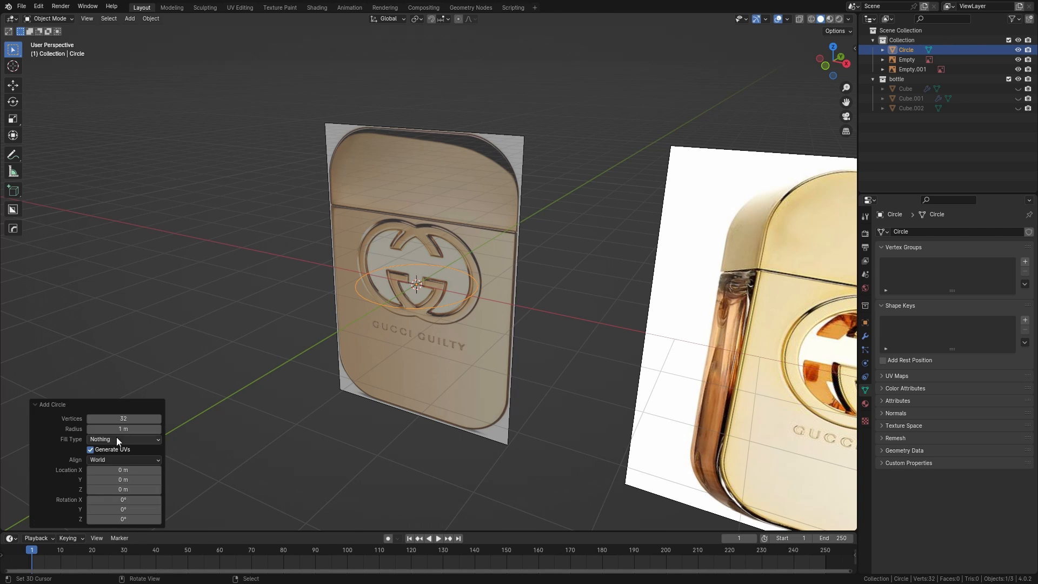
click(106, 441)
click(108, 467)
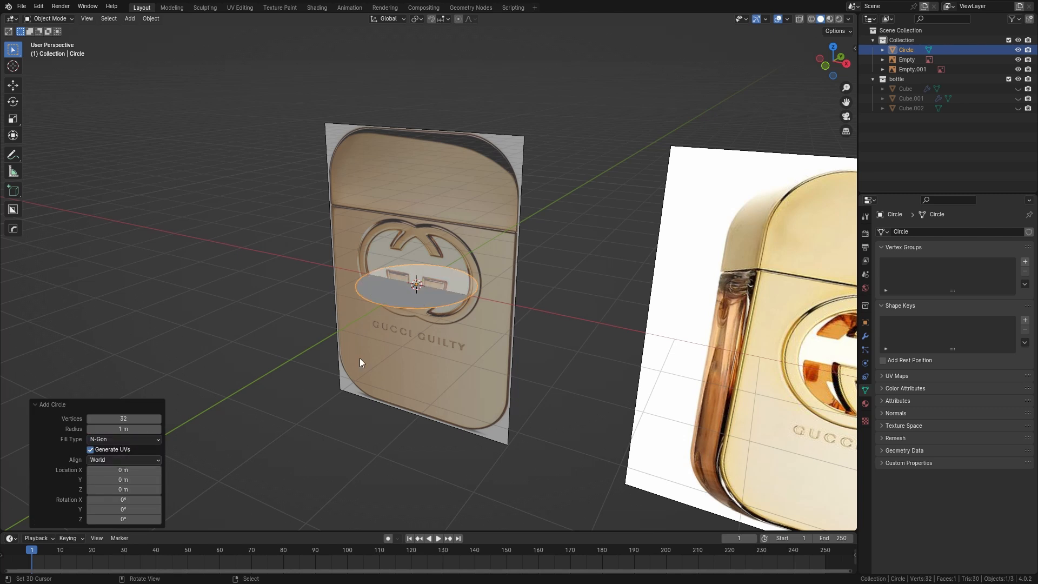
Step: Rotate the circle 90° about the X axis to face the front view
key(KP_1)
text(rx90)
key(Return)
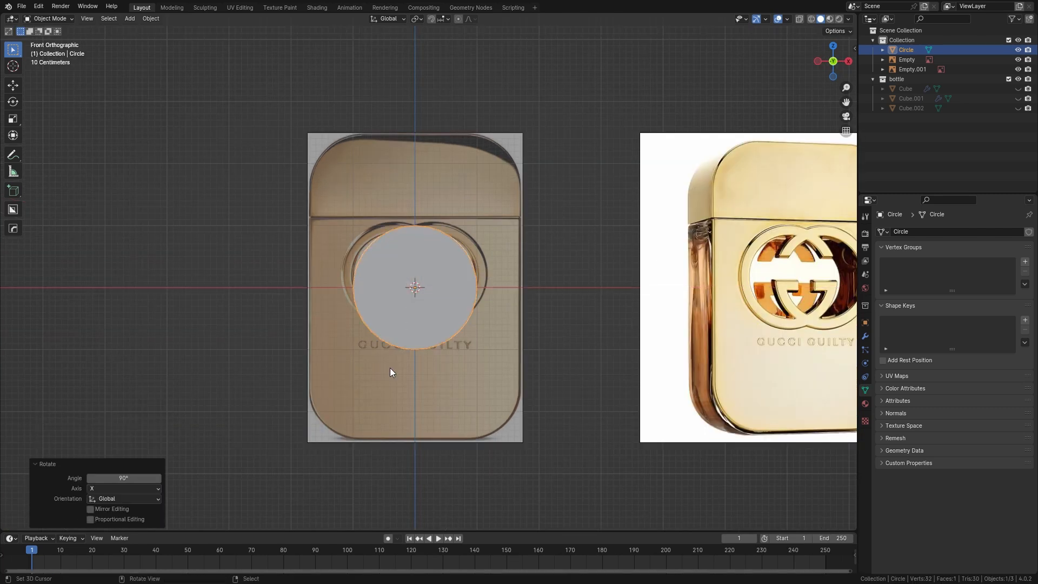
Step: Move the circle over the logo's first G and scale it to about 0.854 to match the letter's outer outline
click(503, 331)
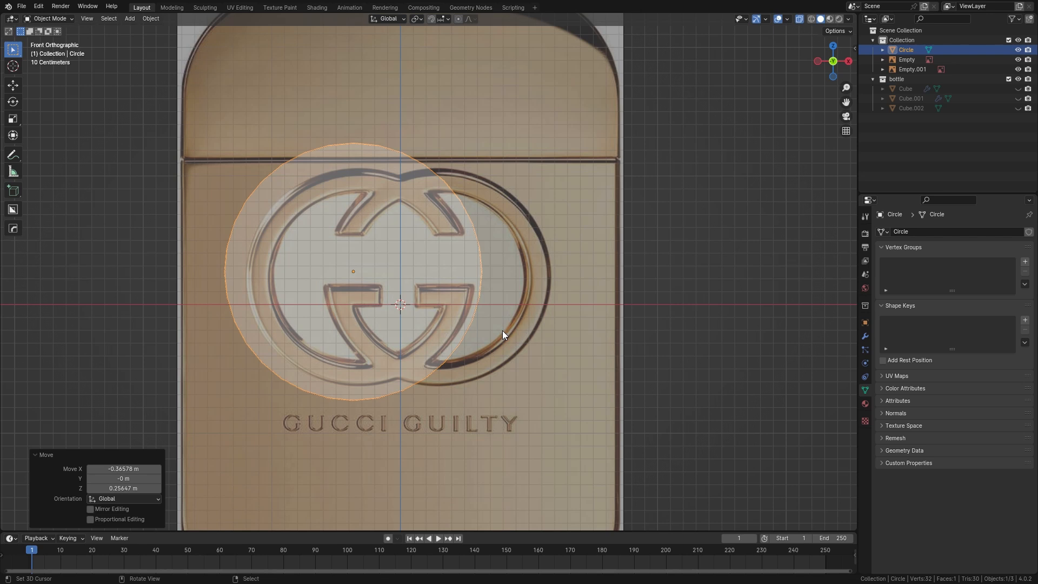
key(s)
click(507, 328)
key(g)
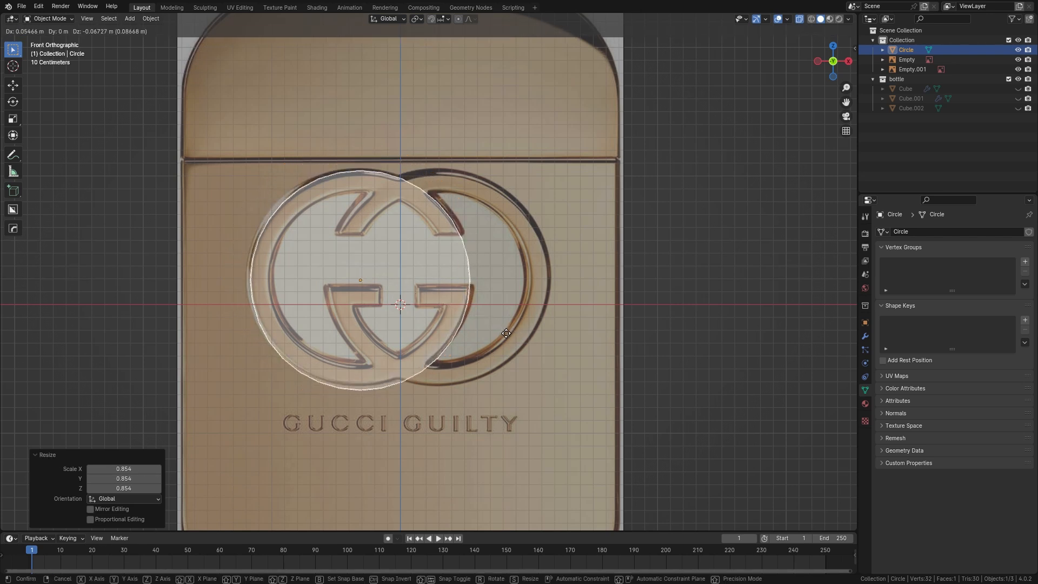
click(506, 329)
Step: Duplicate the circle in place, apply the copy's scale and hide the copy
key(shift+d)
right_click(486, 301)
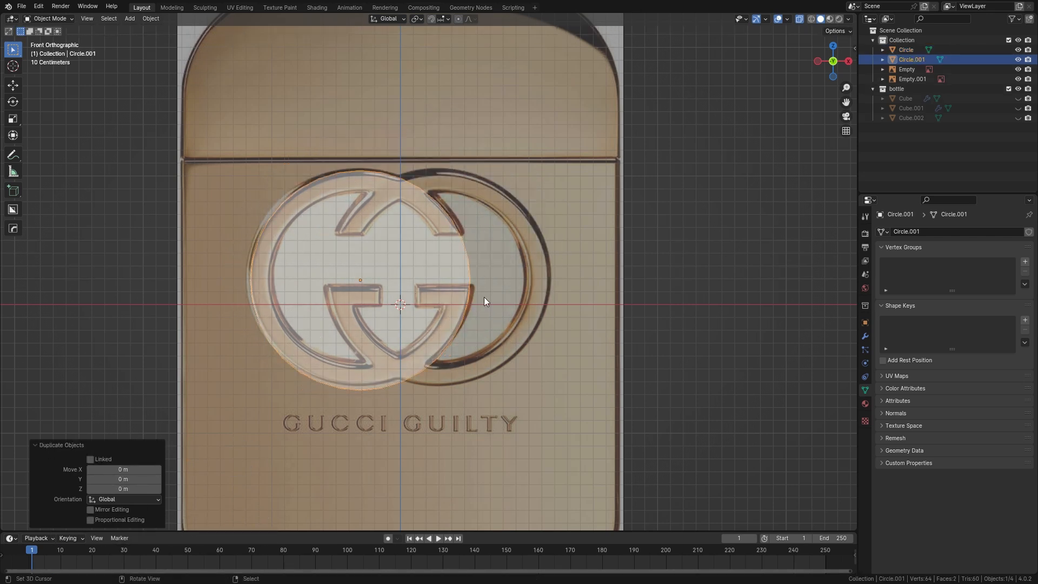
key(ctrl+a)
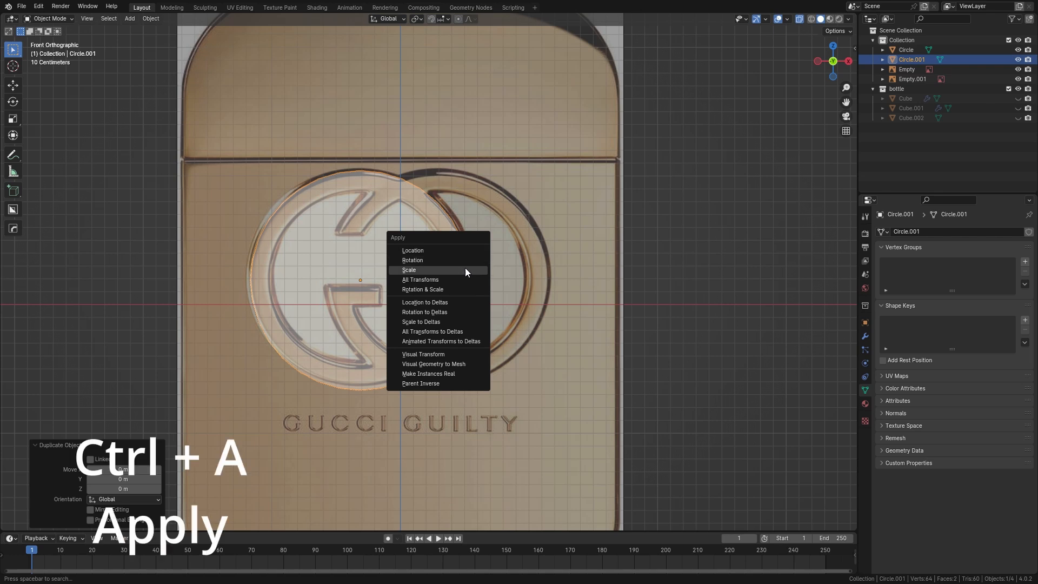
click(465, 268)
key(h)
Step: Apply the scale of the original circle
click(476, 259)
key(ctrl+a)
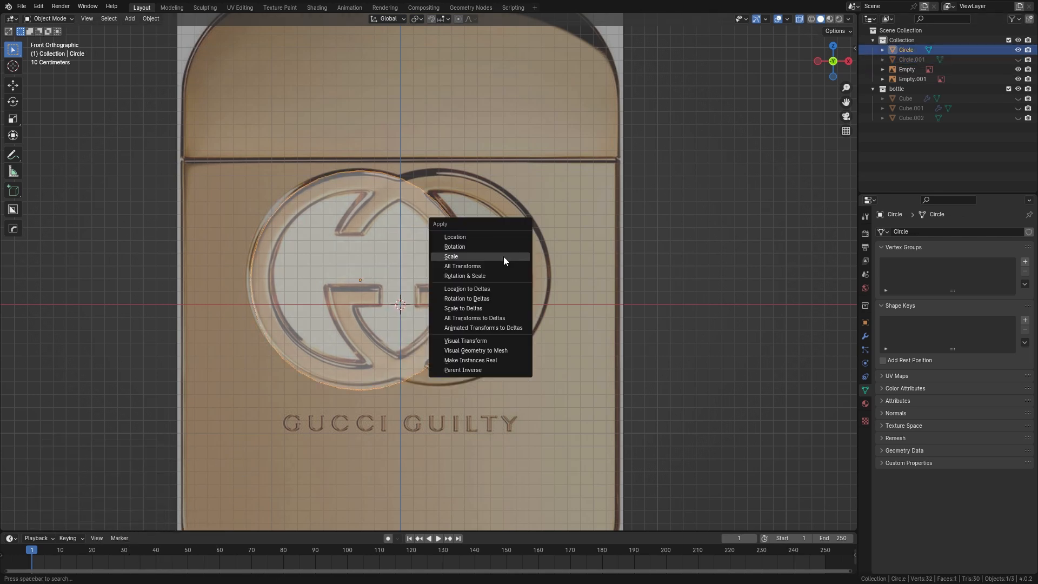
click(504, 257)
Step: Inset the circle's face to the G's stroke width and delete the inner face to leave a ring
scroll(431, 275, up, 3)
key(Tab)
key(alt+z)
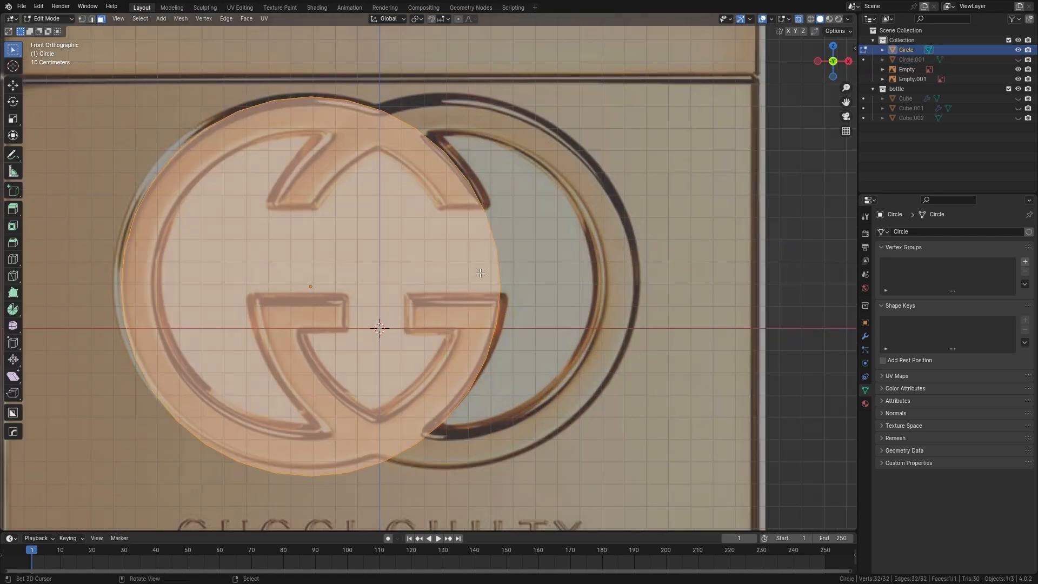
key(i)
click(499, 303)
key(x)
click(500, 304)
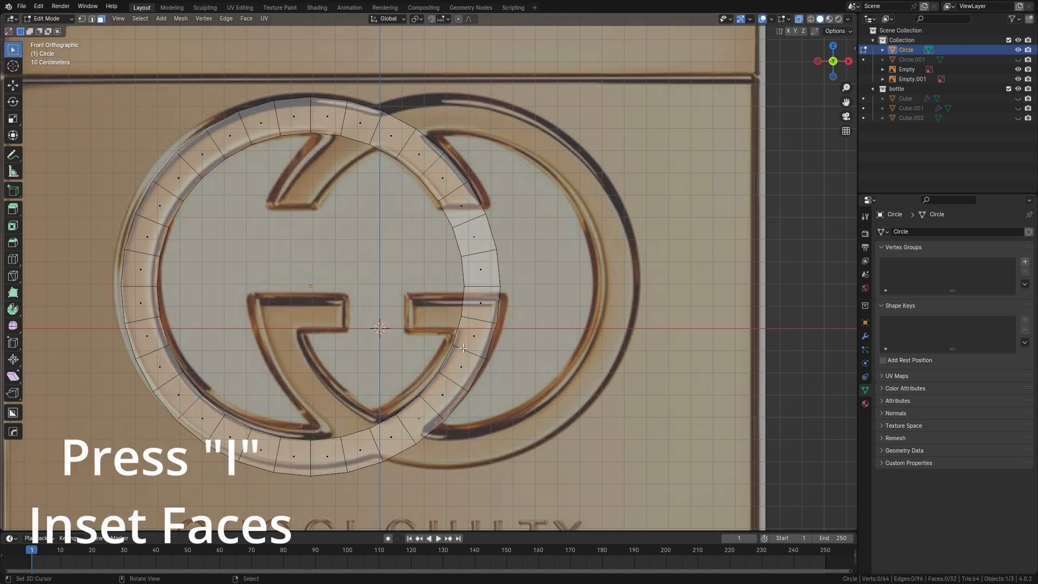
Step: Delete the two ring faces that cover the opening of the G
key(alt+z)
scroll(480, 291, up, 3)
key(3)
right_click(514, 265)
shift+right_click(504, 212)
key(x)
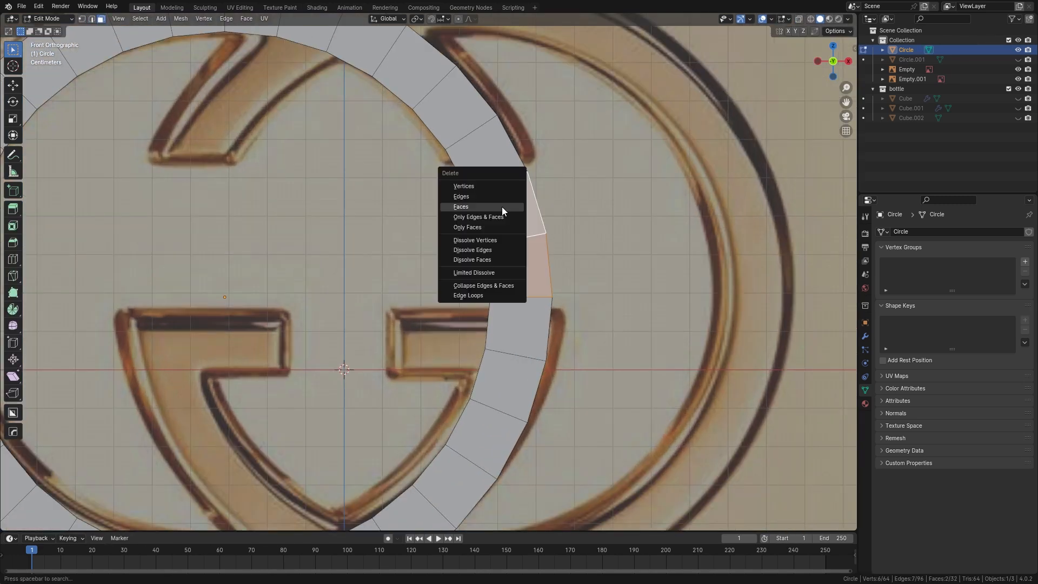
click(503, 209)
Step: Lower the open edge of the G's lower arm to the crossbar's top, and rotate and lower the next edge to the crossbar's underside
key(2)
right_click(518, 295)
key(g)
click(517, 318)
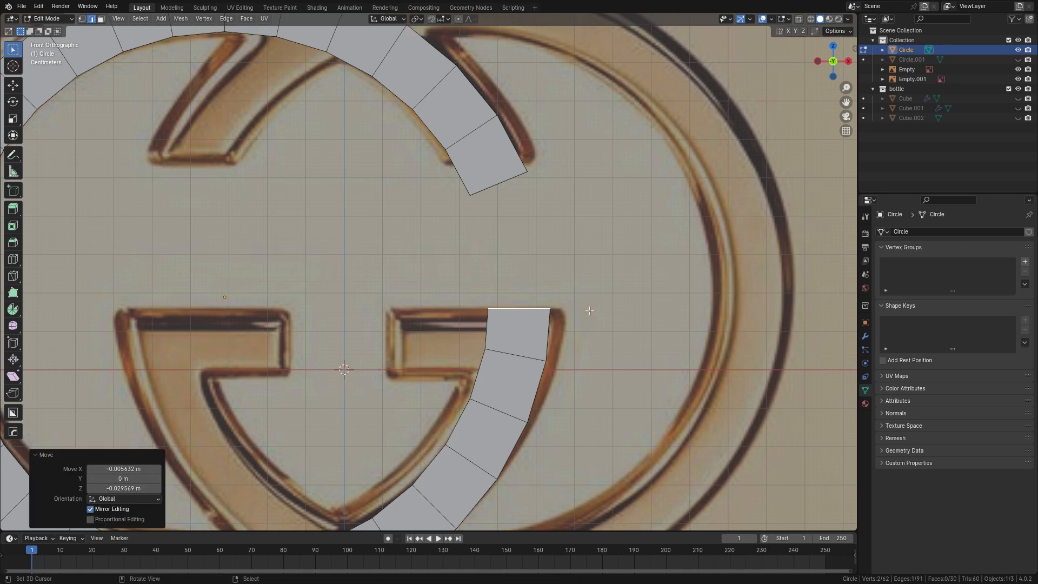
right_click(508, 355)
key(r)
click(587, 348)
key(g)
click(586, 362)
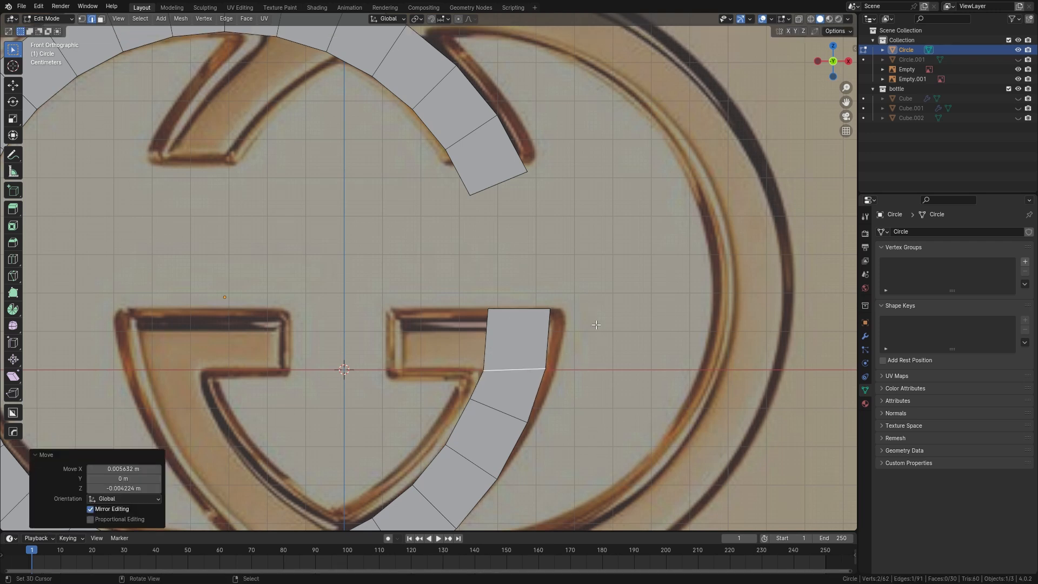
Step: Rotate the open edge of the G's upper arm level and move it onto the reference letter's end
right_click(515, 197)
key(r)
click(544, 190)
click(534, 170)
Step: Extrude the inner side edge of the G's lower arm inward to form the crossbar and straighten its end
right_click(485, 340)
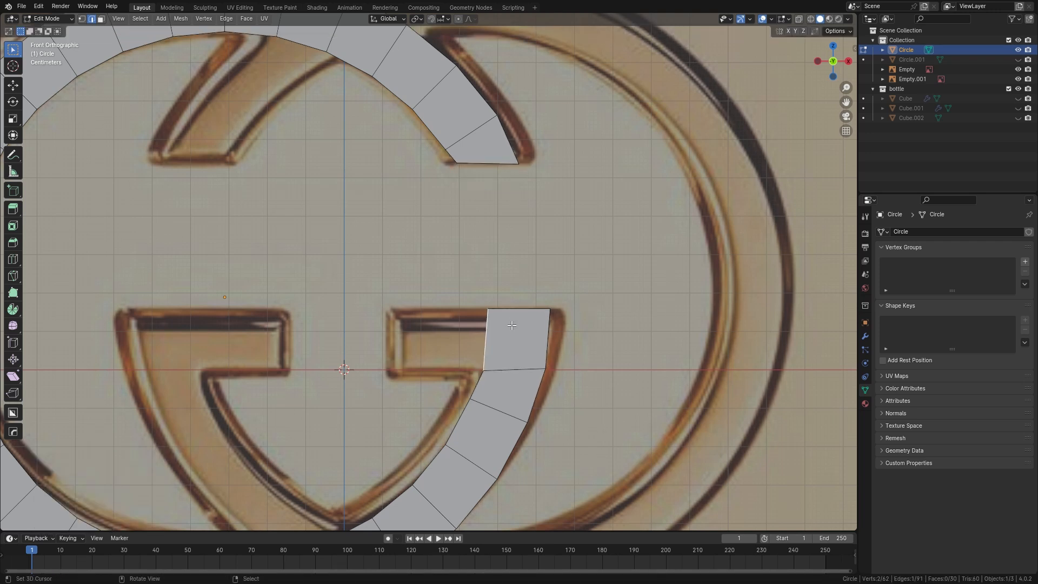
key(e)
click(415, 330)
key(r)
click(509, 283)
scroll(483, 262, down, 5)
key(Tab)
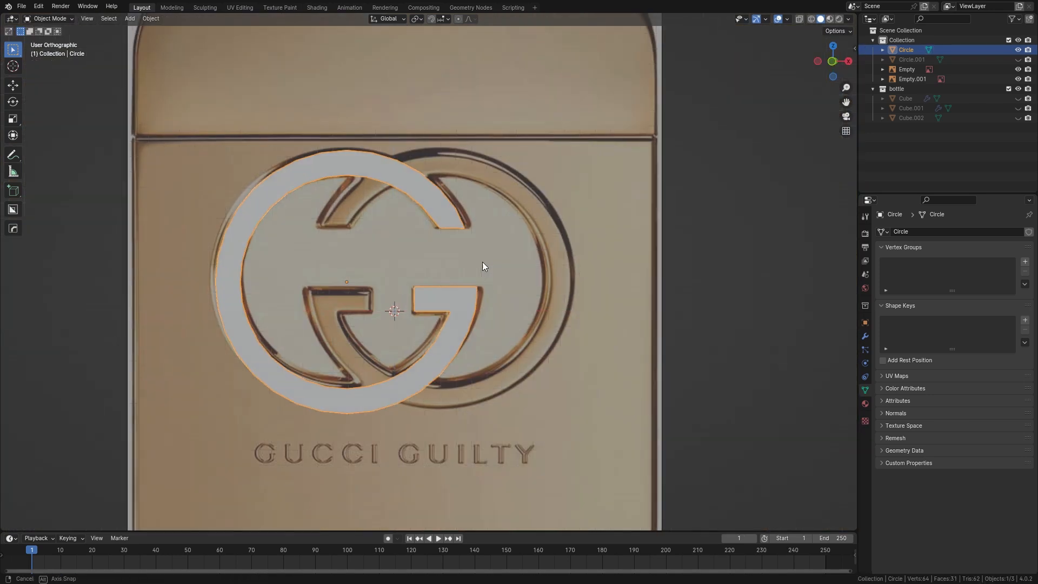
Step: Extrude the whole flat G by about 0.11 m to give it thickness
middle_drag(483, 261, 446, 284)
key(Tab)
key(1)
key(a)
key(e)
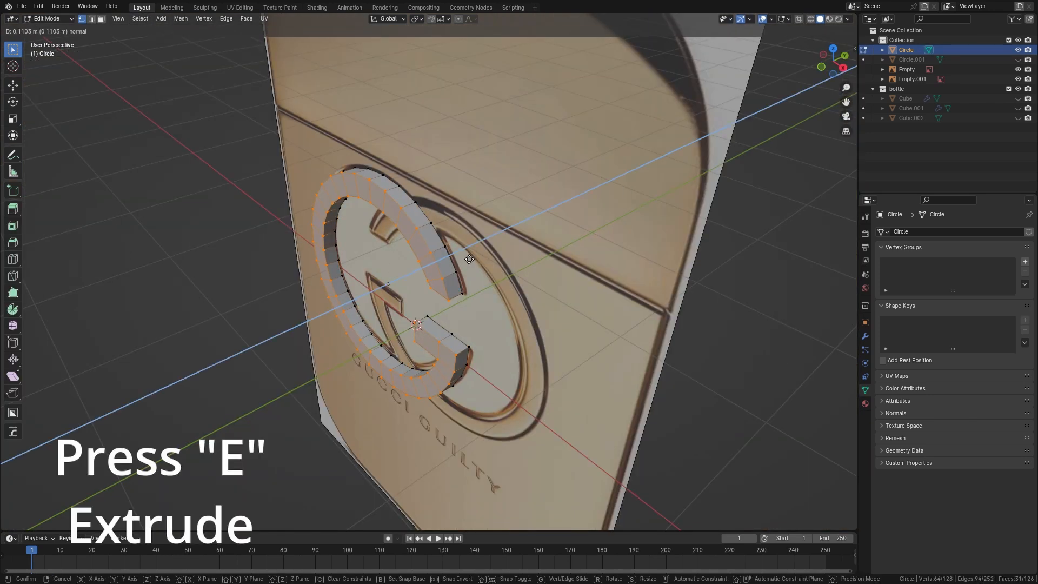
click(470, 259)
key(Tab)
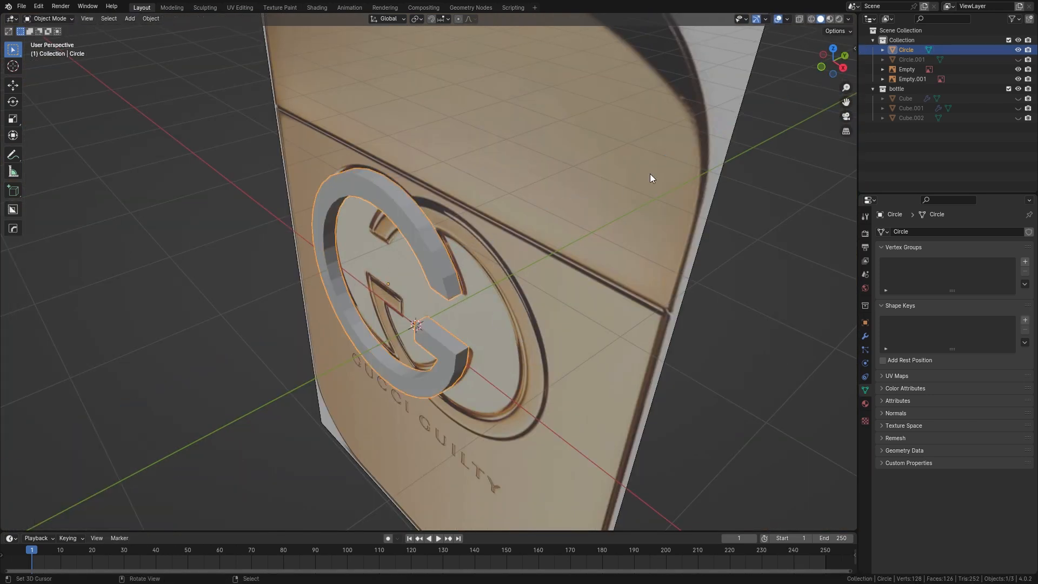
Step: Hide the G and unhide the front plate and the duplicate circle
click(1019, 51)
click(1019, 117)
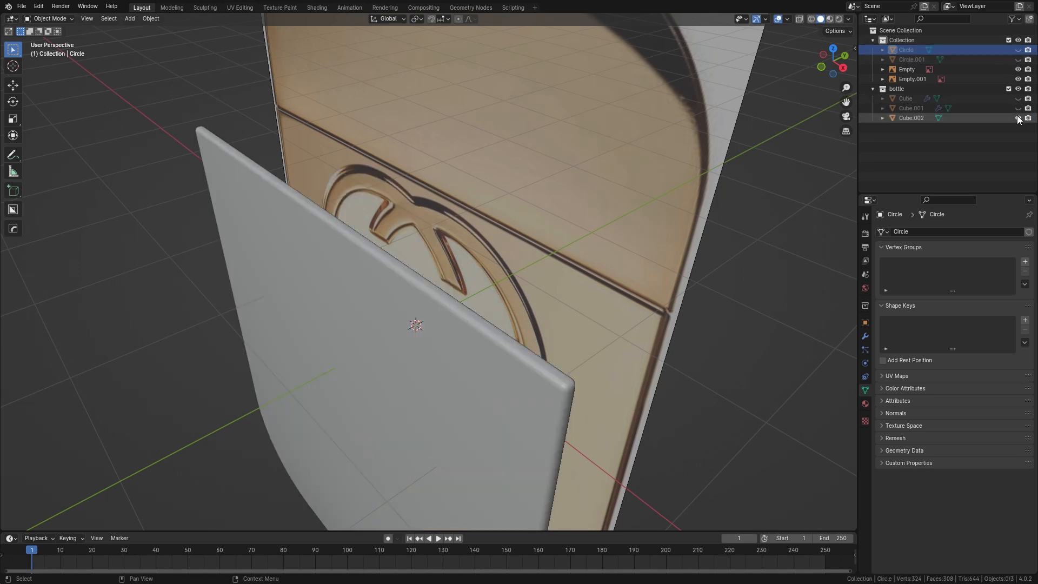
click(1020, 60)
Step: Extrude the duplicate circle's face forward into a cylinder that passes completely through the front plate
middle_drag(536, 147, 515, 152)
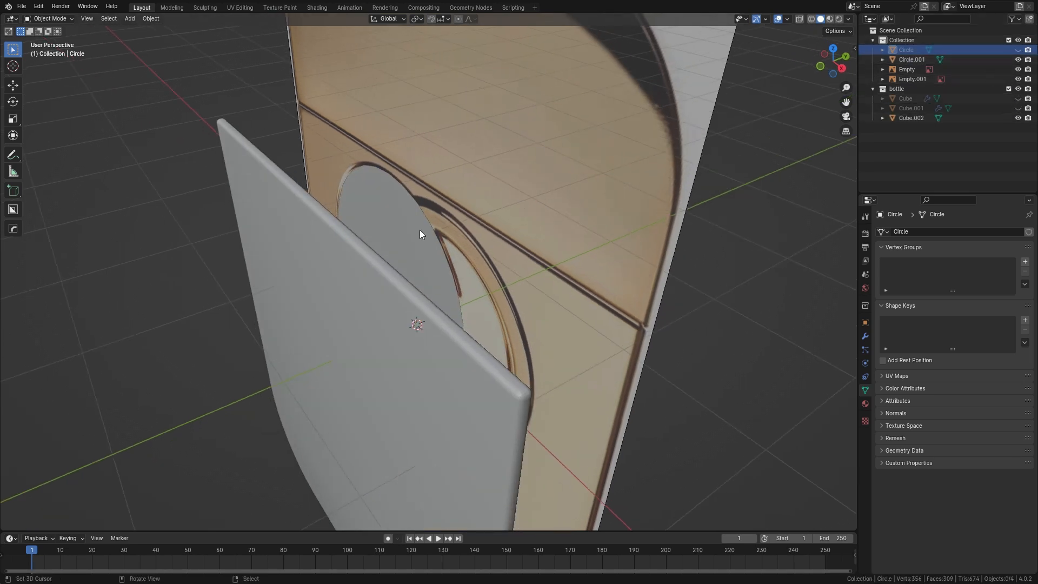
click(419, 229)
key(Tab)
key(e)
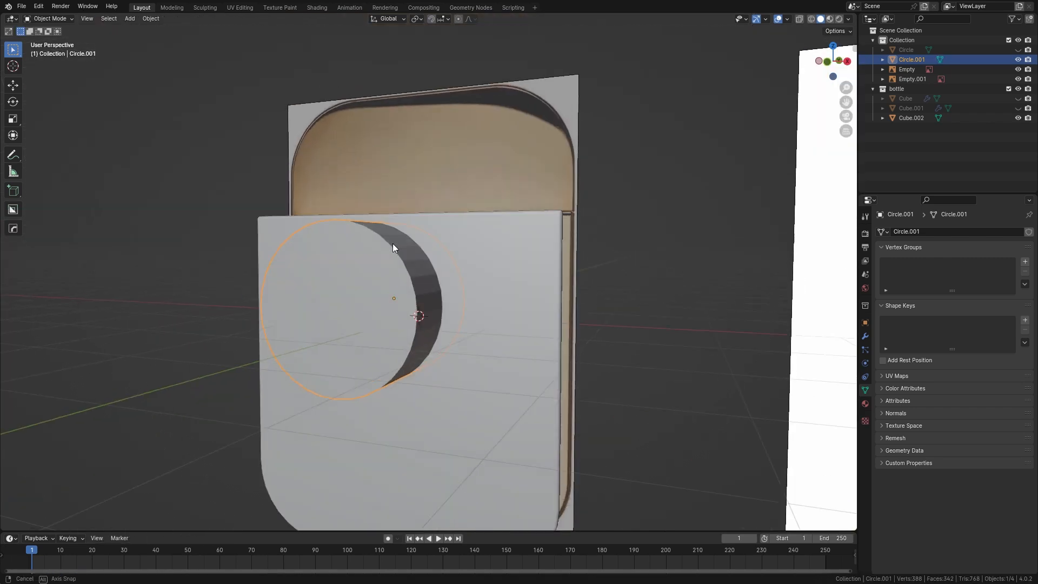
click(517, 284)
Step: Add a Difference Boolean modifier to the front plate with the cylinder as the cutting object
click(866, 336)
click(989, 231)
mouse_move(889, 266)
click(822, 285)
click(1015, 285)
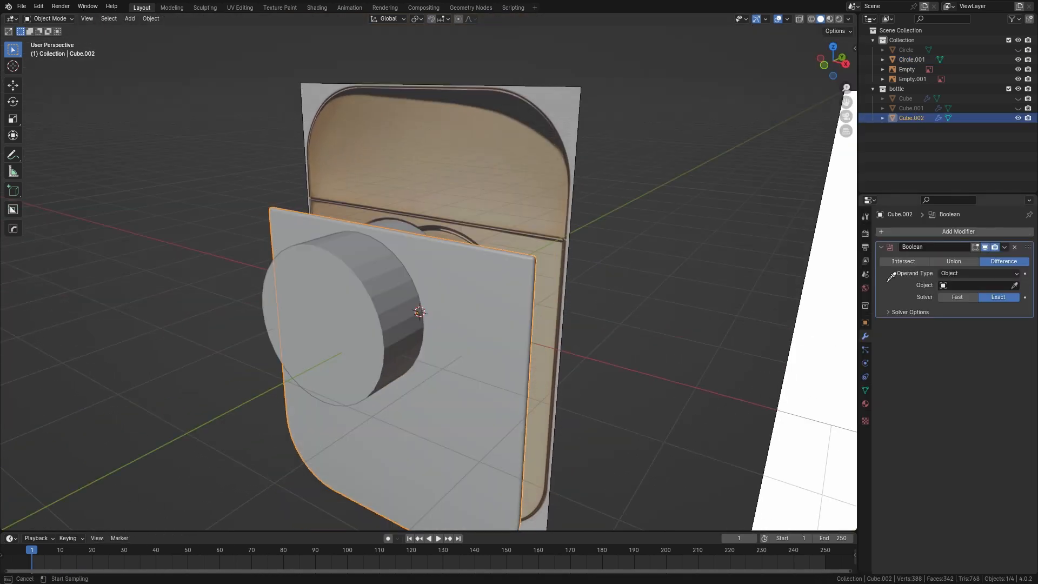
click(333, 296)
Step: Duplicate the cylinder about 0.604 m along X for the second G and offset the copy about -0.01 m along Y
middle_drag(381, 290, 430, 313)
click(373, 307)
key(shift+d)
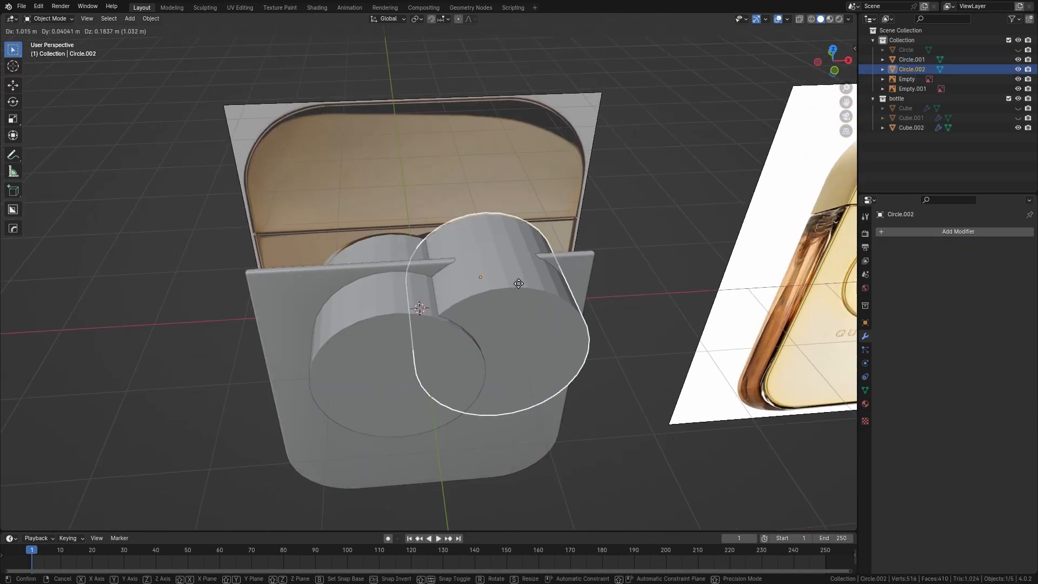
key(x)
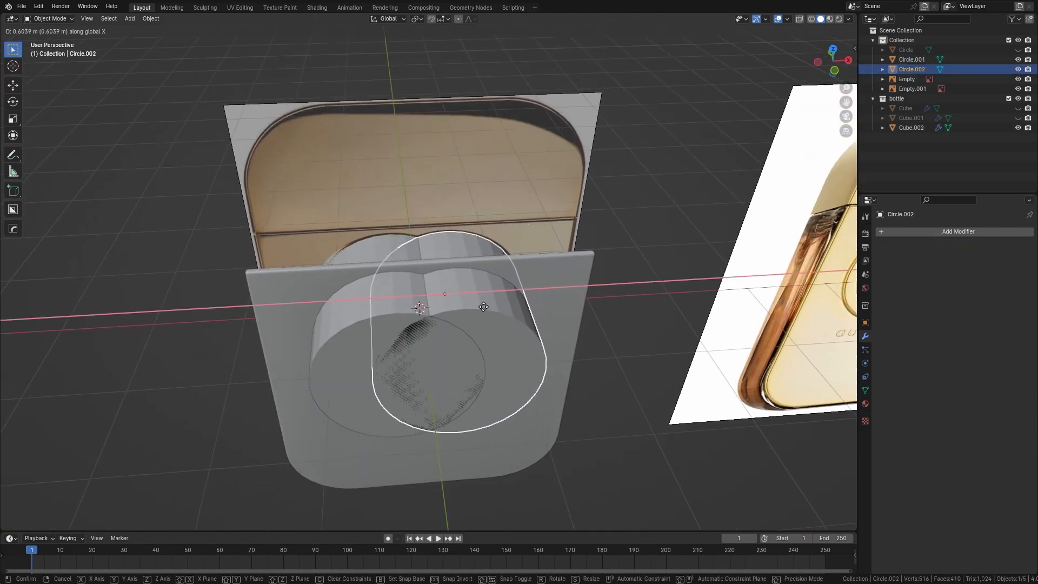
click(484, 306)
key(g)
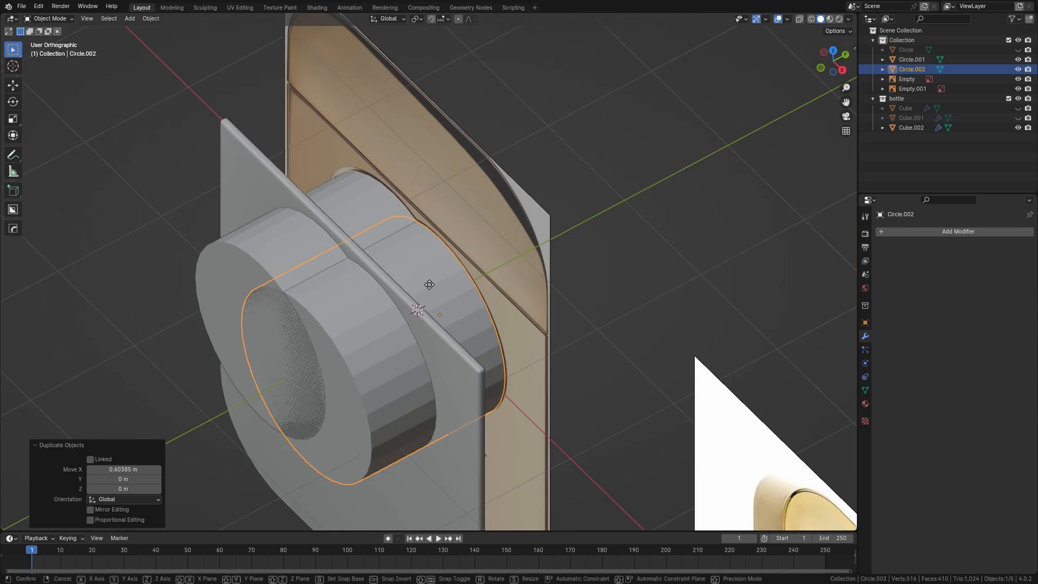
key(y)
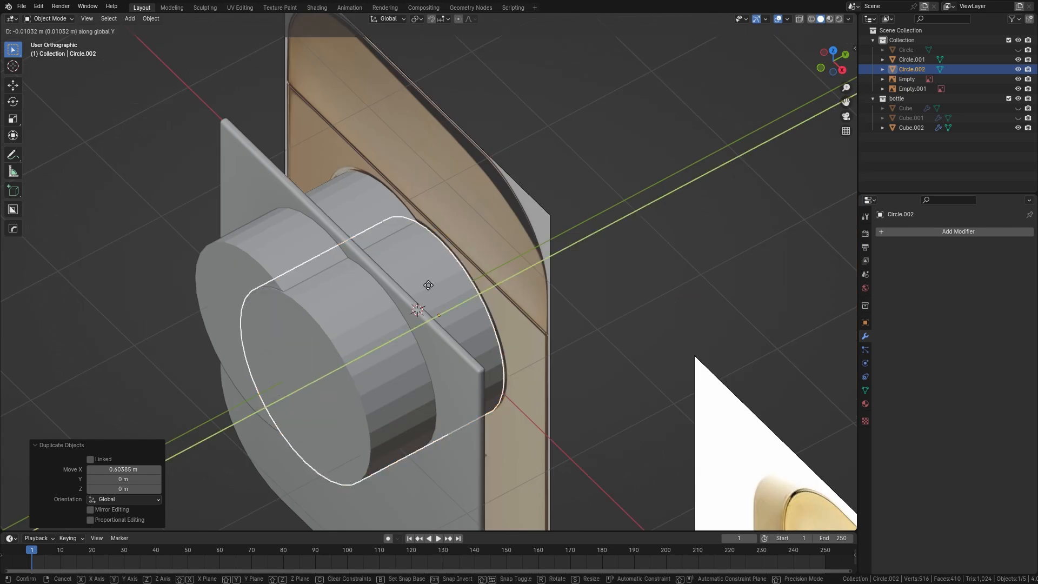
click(428, 285)
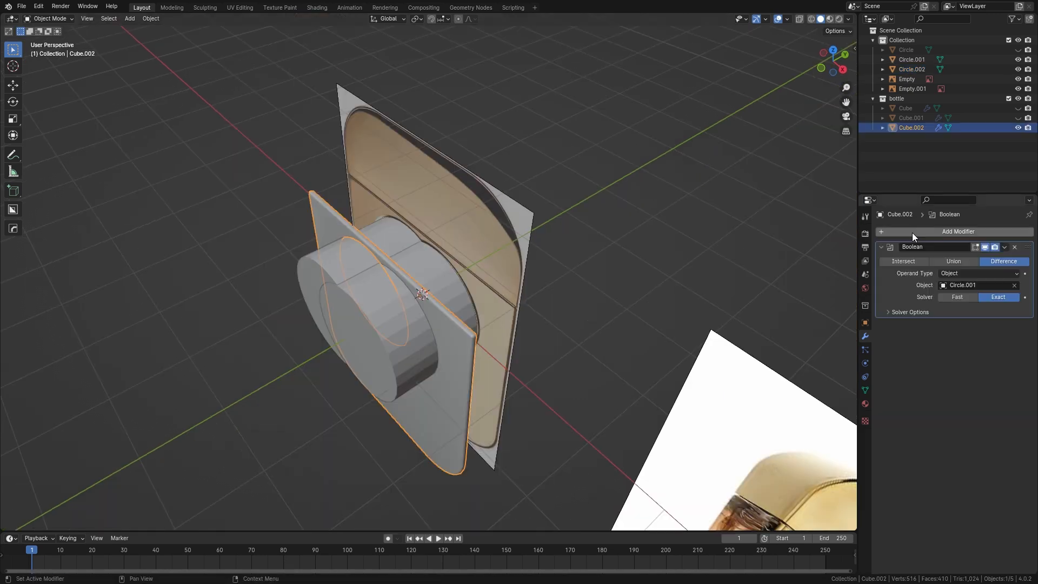
Step: Add a second Difference Boolean to the front plate using the duplicate cylinder, and apply both Boolean modifiers
click(913, 233)
click(979, 252)
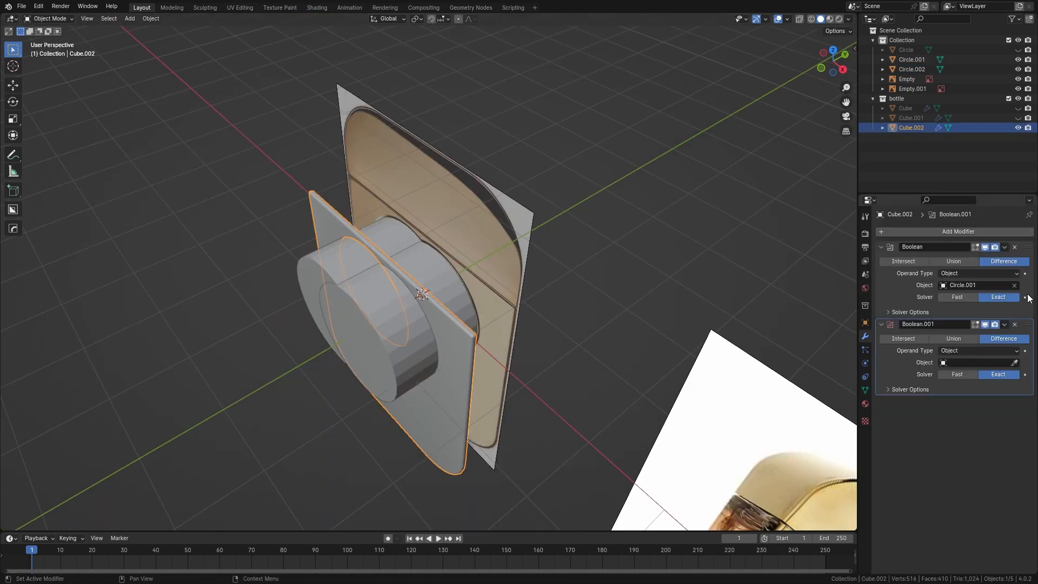
middle_drag(404, 343, 419, 297)
key(ctrl+a)
key(ctrl+a)
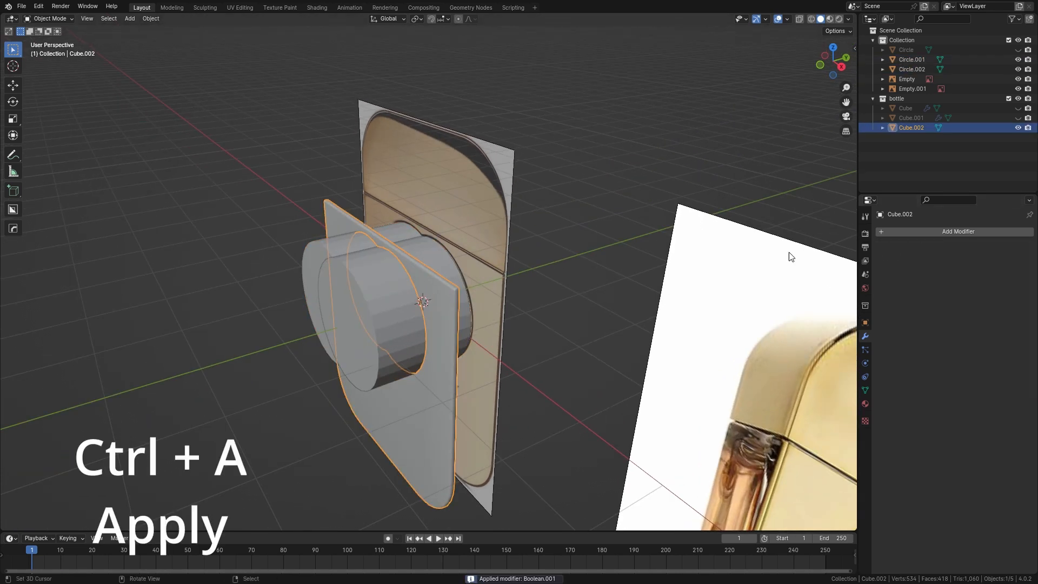
Step: Delete both cutting cylinders and unhide the G
click(352, 323)
key(Delete)
click(354, 290)
key(Delete)
middle_drag(355, 290, 397, 276)
scroll(411, 281, down, 1)
right_click(433, 292)
click(1018, 49)
scroll(457, 190, up, 2)
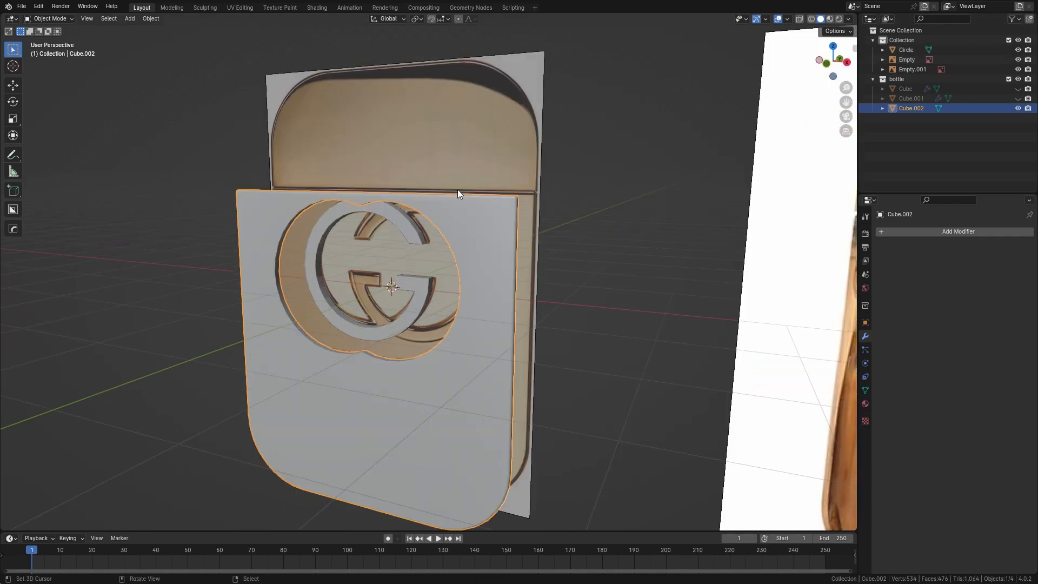
Step: Move the G about -0.66 m along Y to the front plate's cut-out
click(405, 287)
scroll(404, 286, up, 3)
key(g)
key(y)
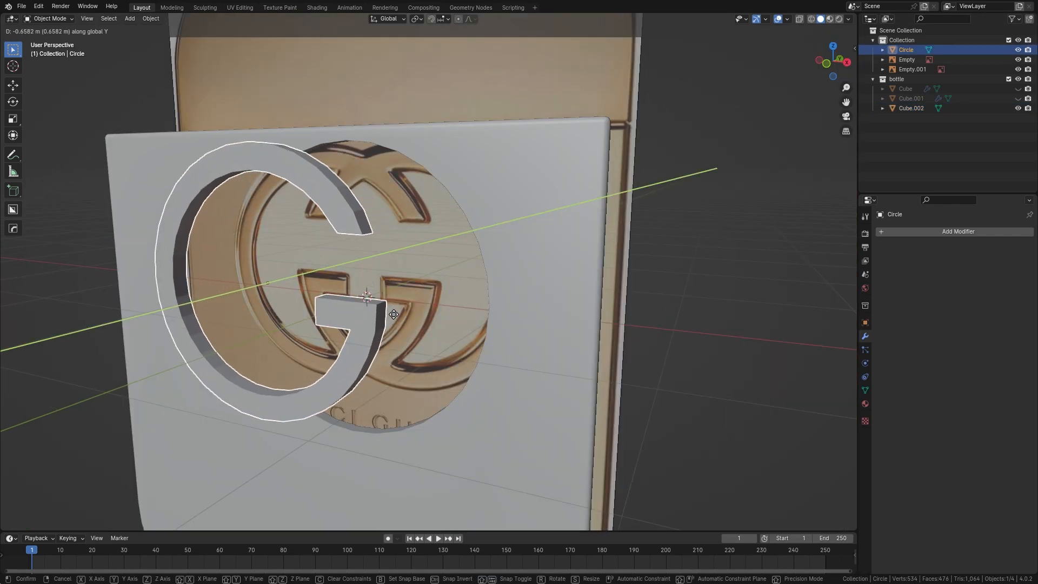
click(394, 315)
middle_drag(396, 312, 457, 270)
right_click(458, 268)
Step: Add a Bevel modifier to the G with an amount of 0.018 m and 4 segments
click(454, 272)
click(920, 232)
click(968, 245)
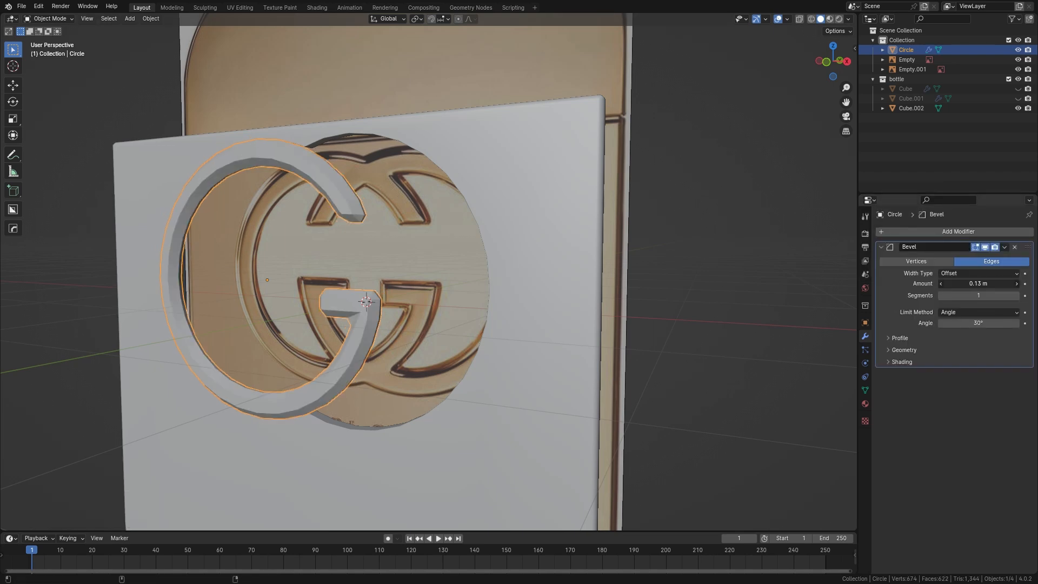
drag(979, 284, 953, 283)
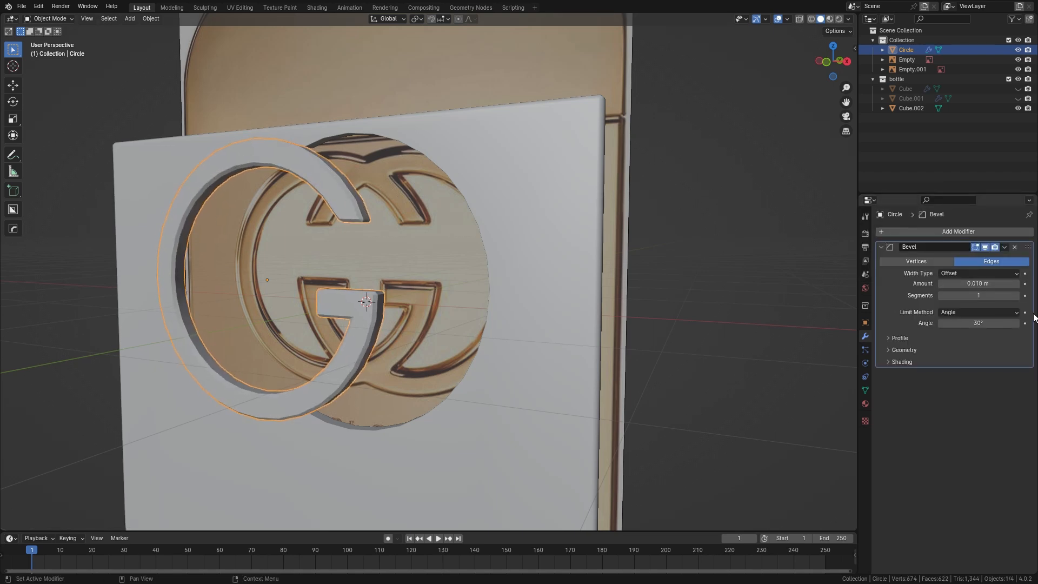
click(1016, 296)
click(1016, 296)
Step: Duplicate the beveled G in place and mirror the copy along its local X axis
middle_drag(530, 304, 502, 319)
key(shift+d)
right_click(427, 302)
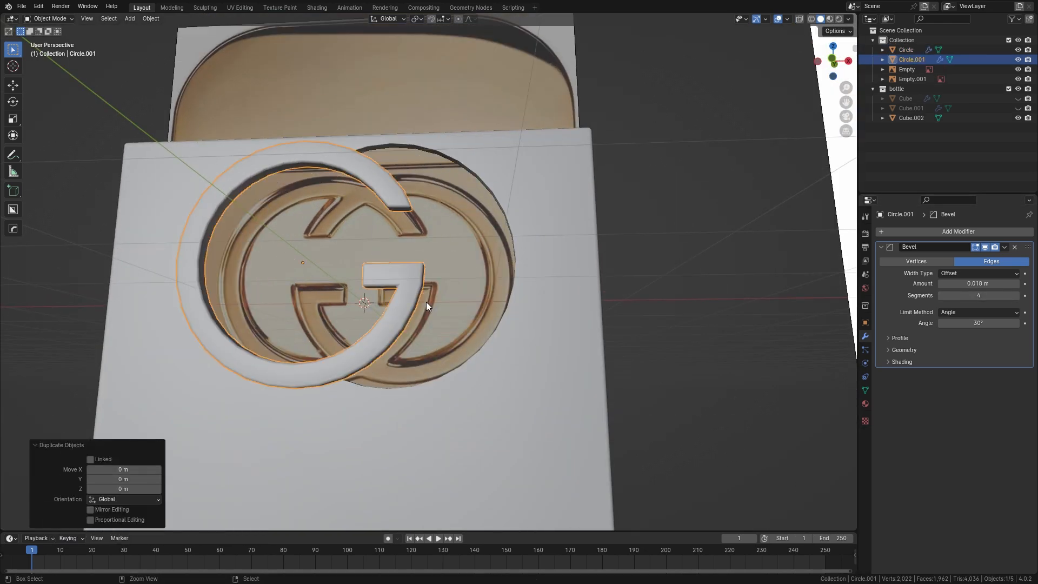
key(KP_1)
key(ctrl+m)
key(x)
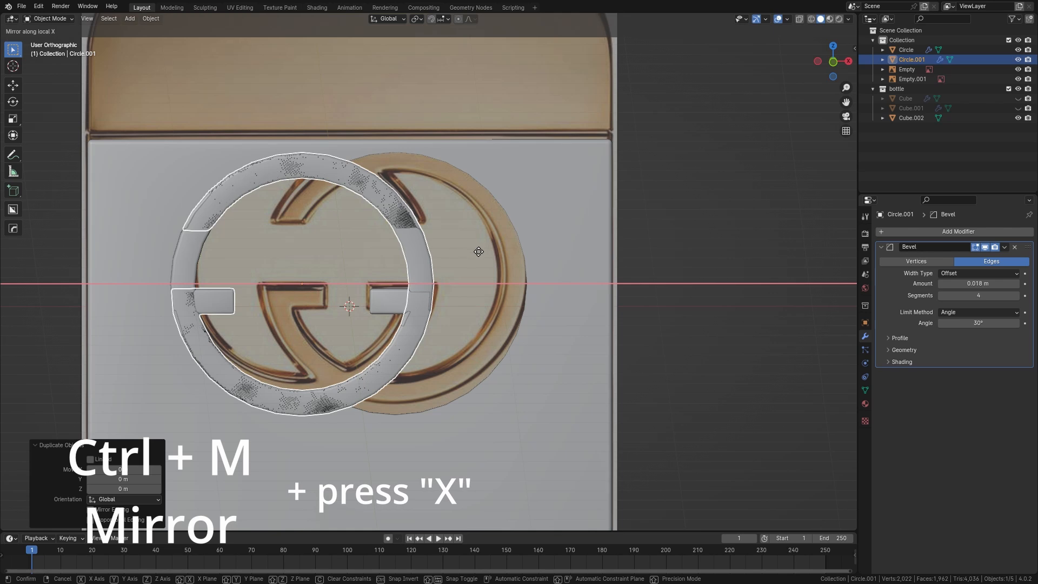
click(479, 252)
Step: Move the mirrored G about 0.585 m along X to interlock the letters, and shift it slightly along Y
key(g)
key(x)
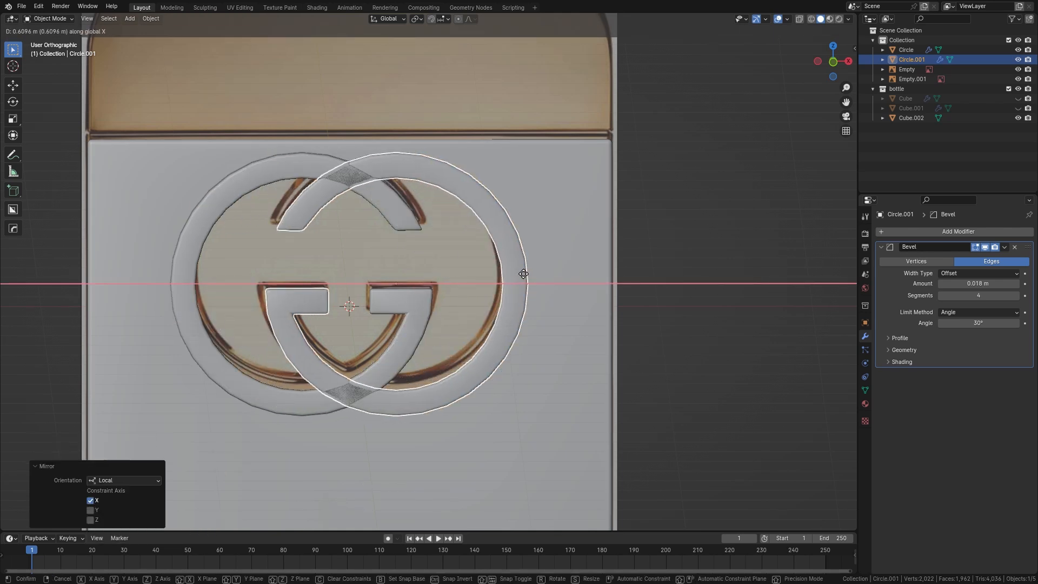
click(517, 273)
middle_drag(517, 273, 426, 329)
key(g)
key(y)
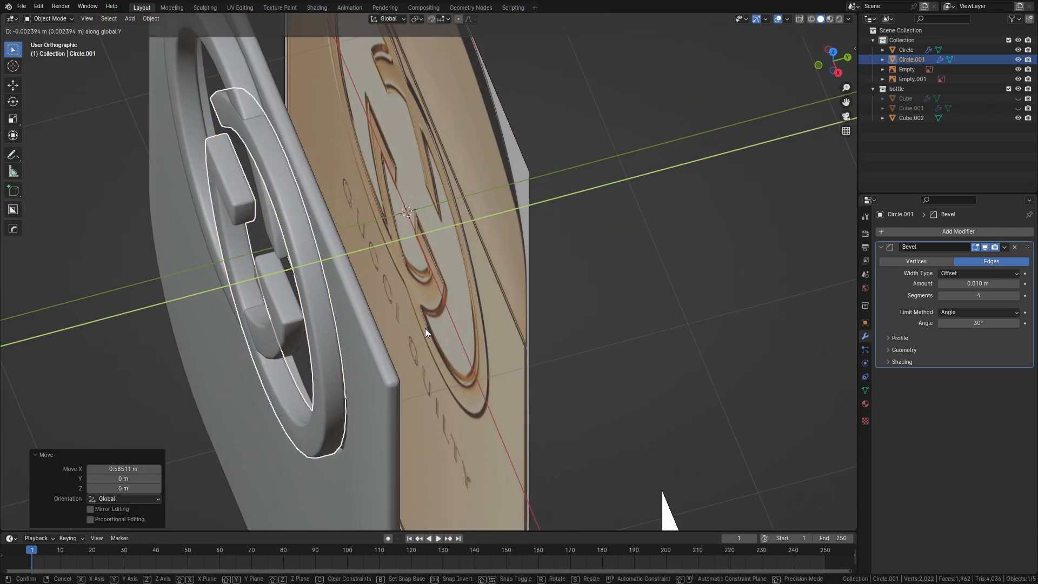
click(425, 329)
Step: Unhide the bottle's cap and full-depth body
key(Tab)
scroll(400, 319, down, 5)
middle_drag(379, 367, 383, 355)
key(Tab)
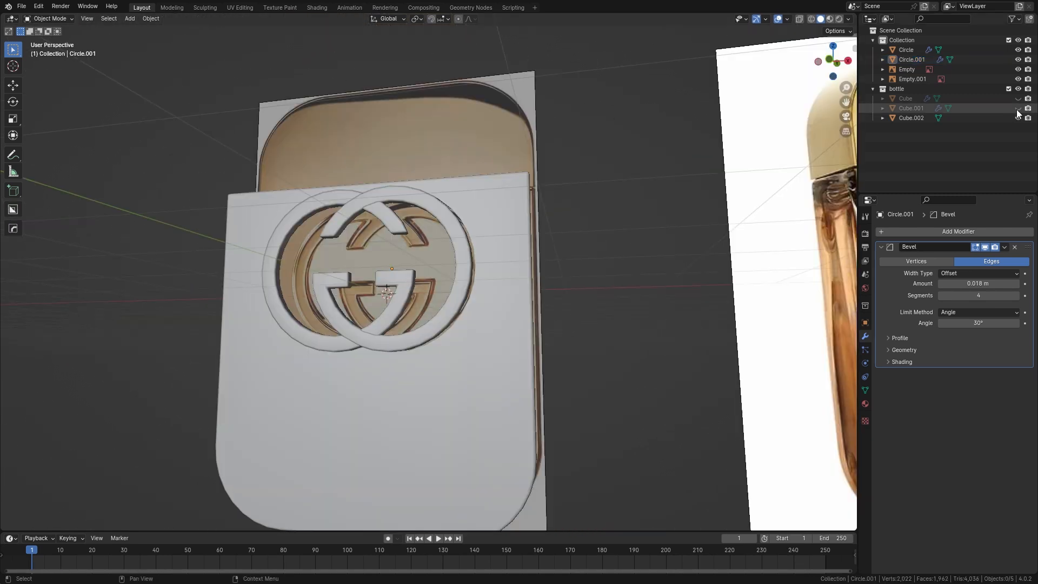
click(1019, 109)
click(1019, 99)
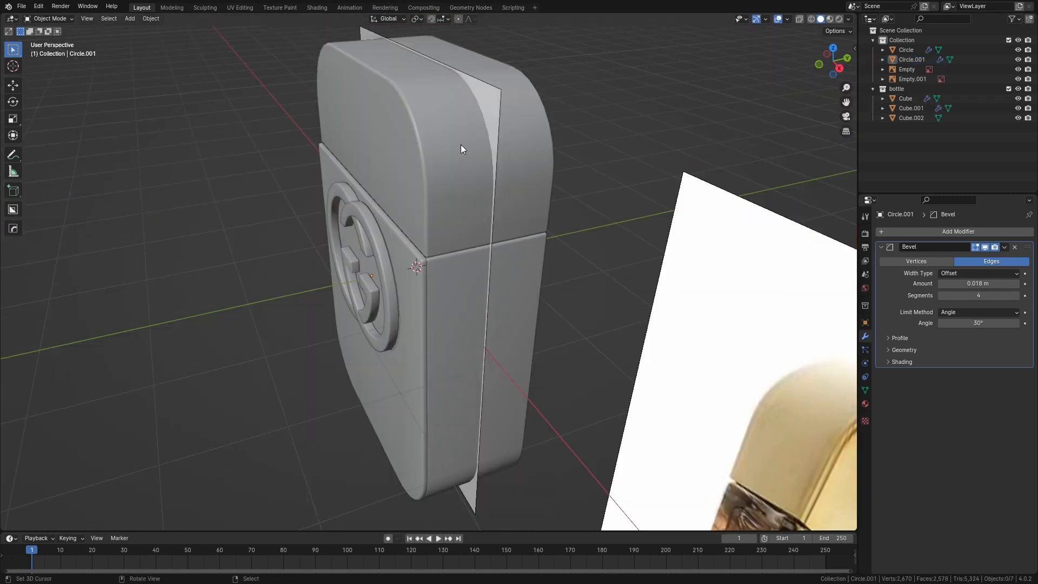
Step: Scale the bottle cap along the Y axis by about 1.04
right_click(460, 145)
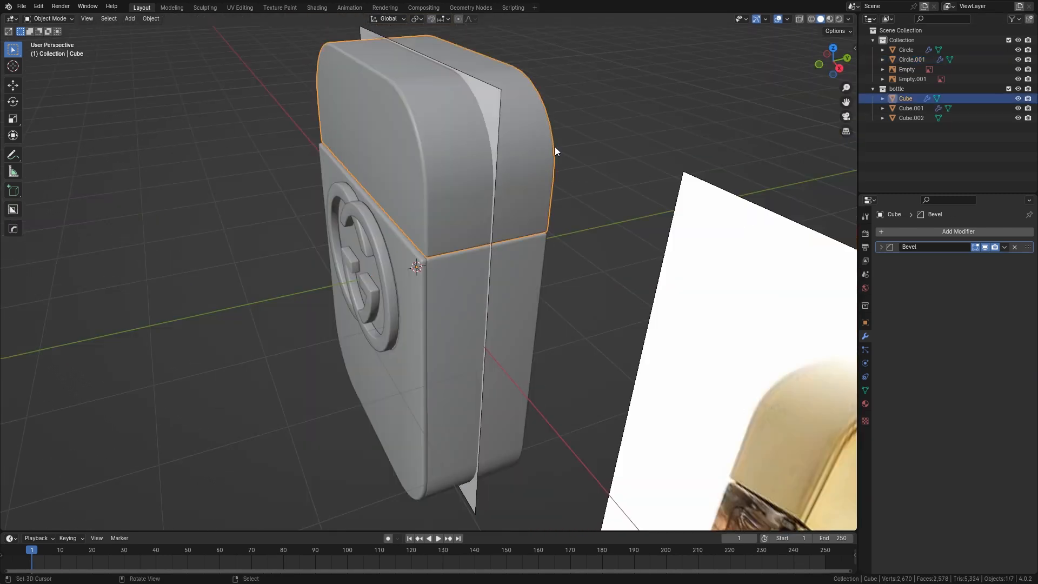
key(s)
key(y)
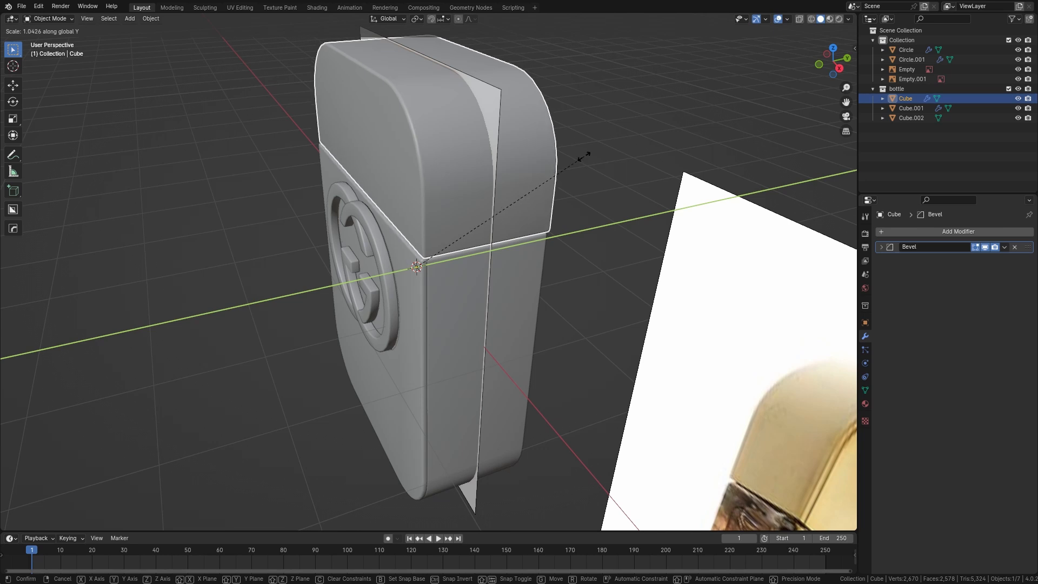
click(576, 167)
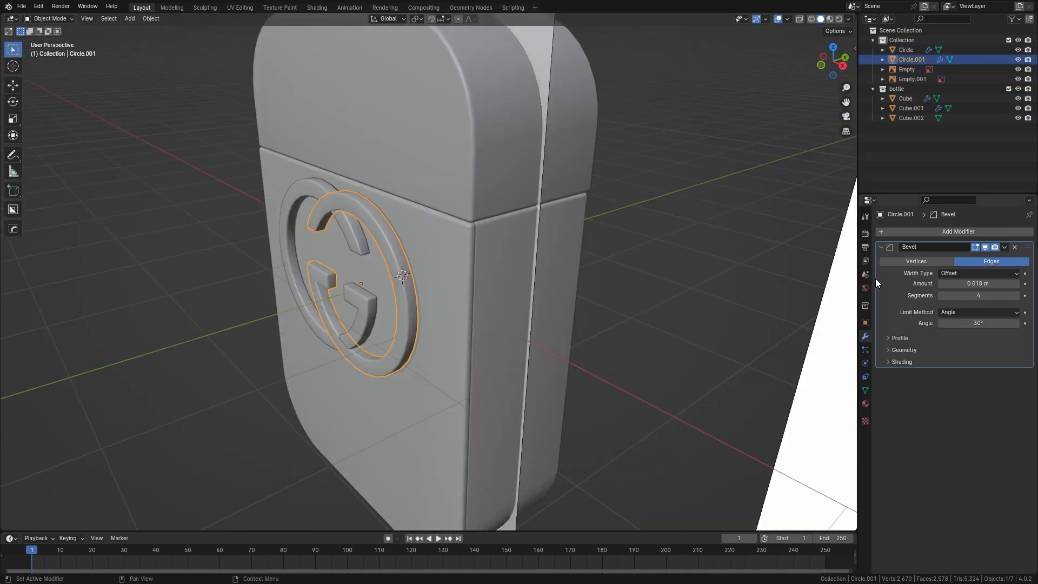
Step: Apply the Bevel modifiers on both interlocking G letters
key(ctrl+a)
right_click(366, 300)
key(ctrl+a)
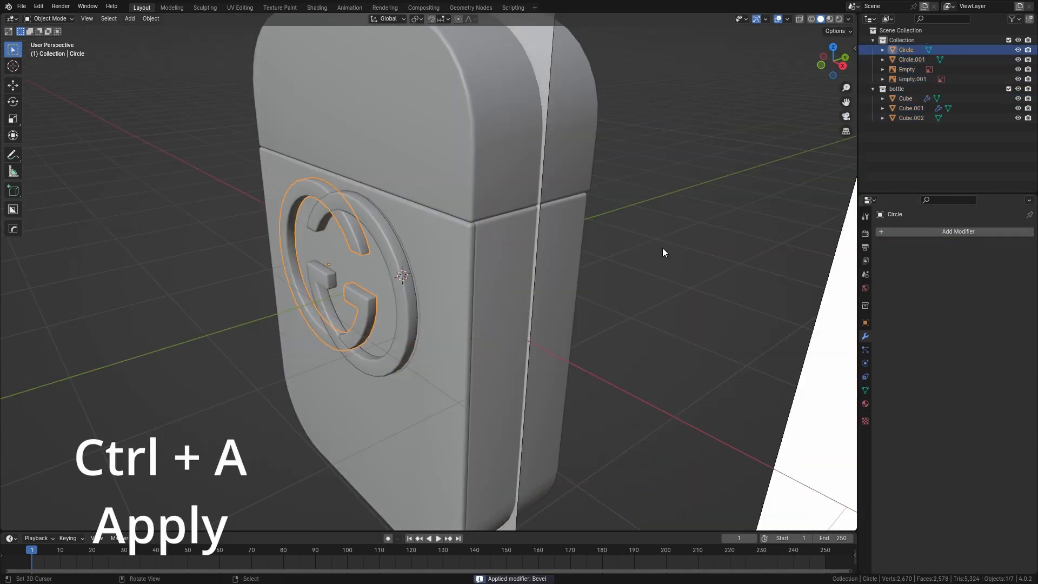
Step: Join both G letters to the front plate as a single object
click(378, 290)
shift+click(374, 306)
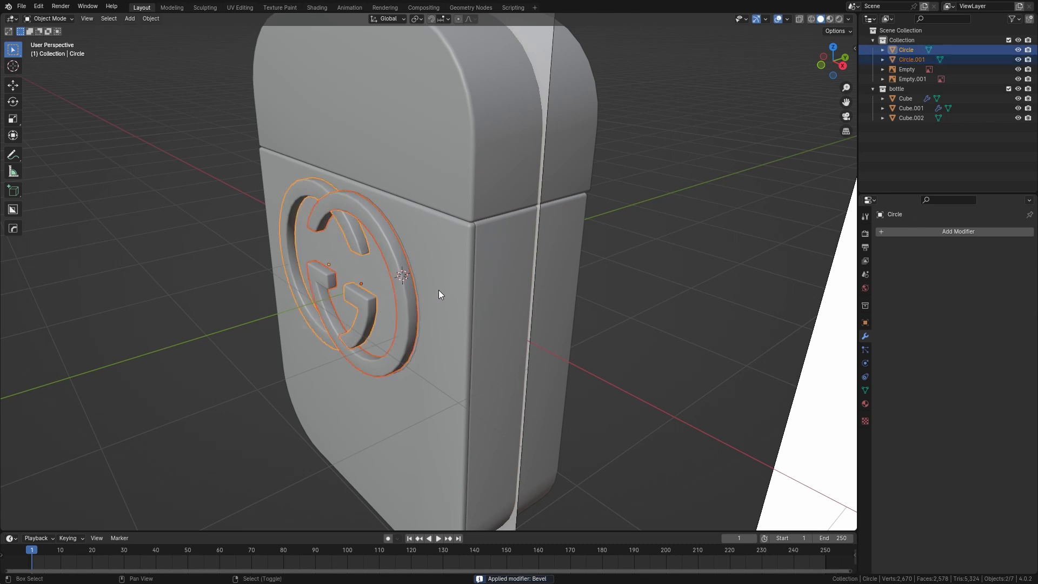
shift+click(442, 288)
key(ctrl+j)
Step: Duplicate the joined front plate in place and mirror the copy along global Y onto the bottle's back
middle_drag(447, 286, 412, 296)
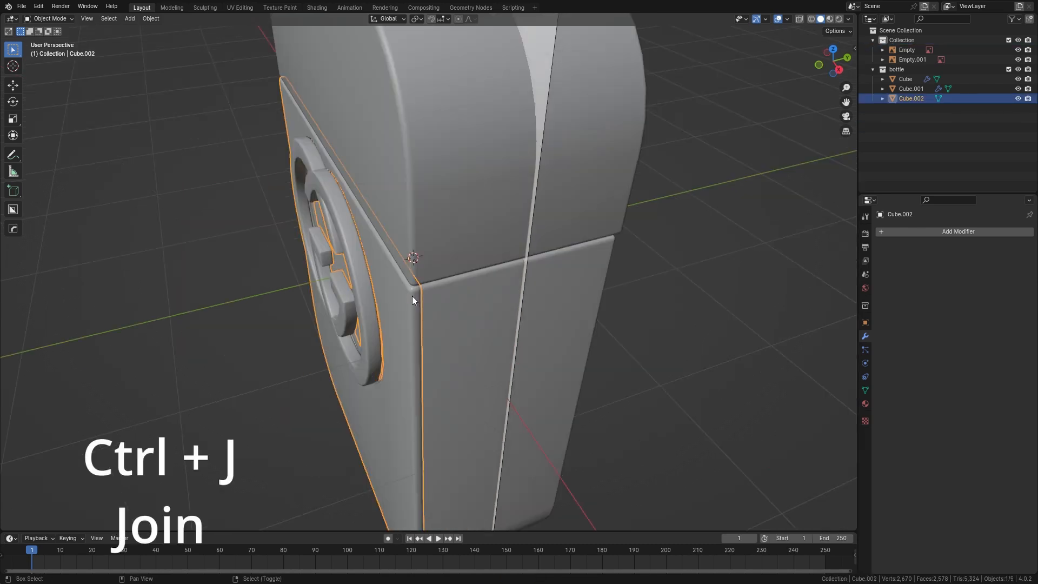
key(shift+d)
right_click(359, 307)
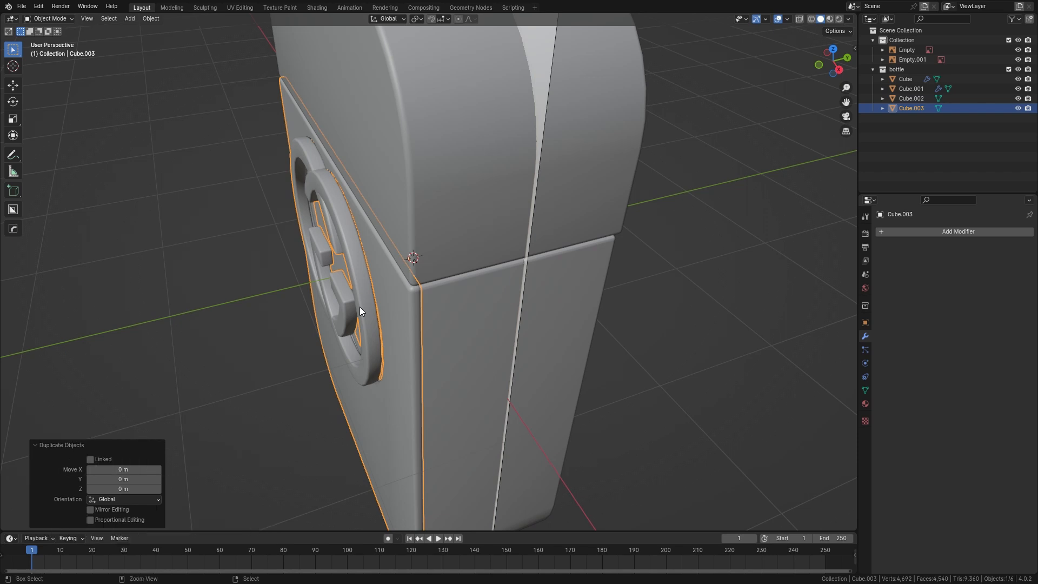
key(ctrl+m)
key(y)
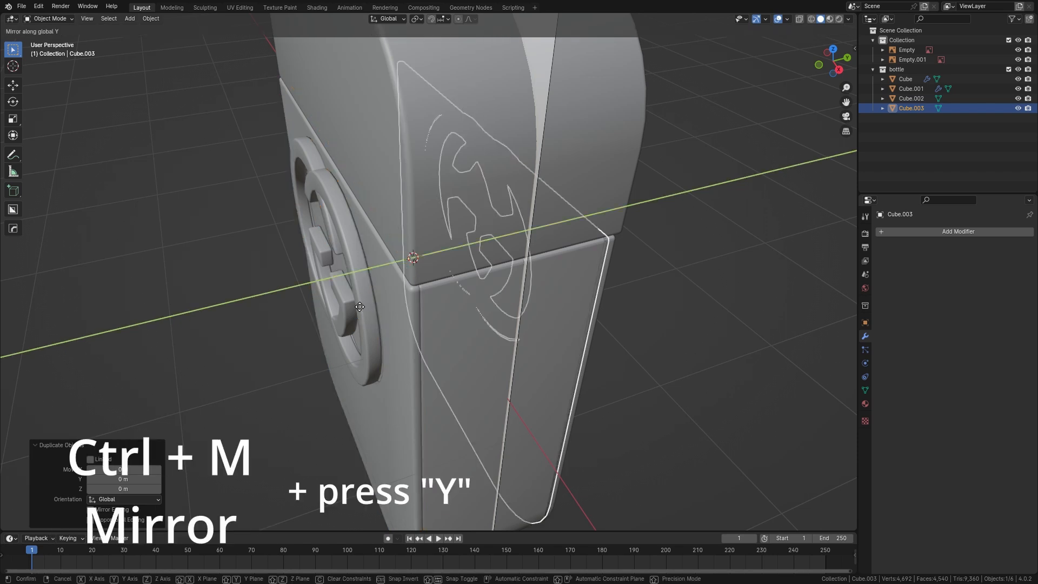
click(360, 307)
middle_drag(708, 280, 412, 213)
click(650, 277)
Step: Exclude the bottle collection from the view layer and add a text object at the world origin
scroll(650, 277, down, 2)
scroll(522, 264, down, 3)
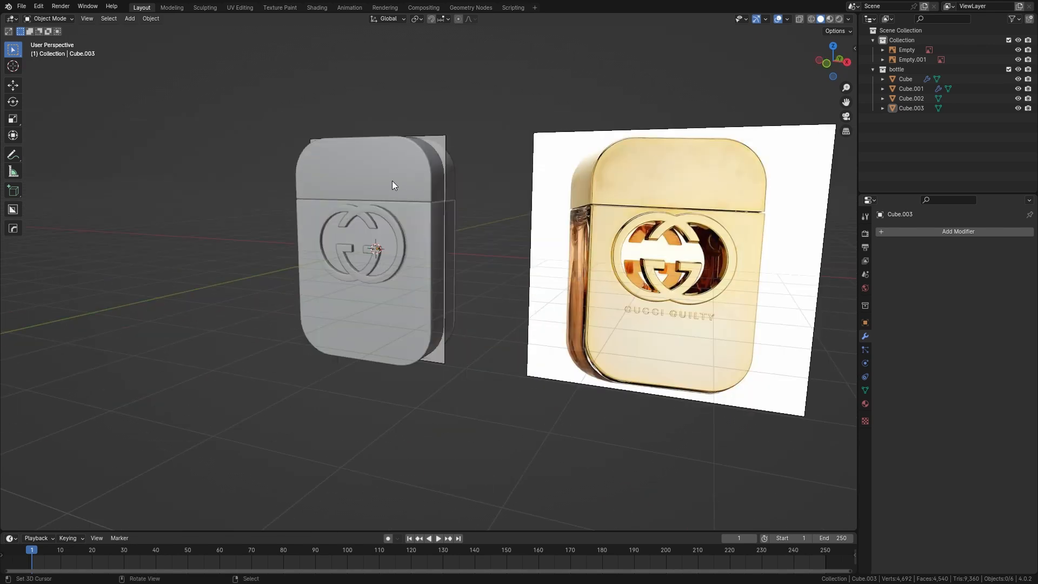
click(1009, 69)
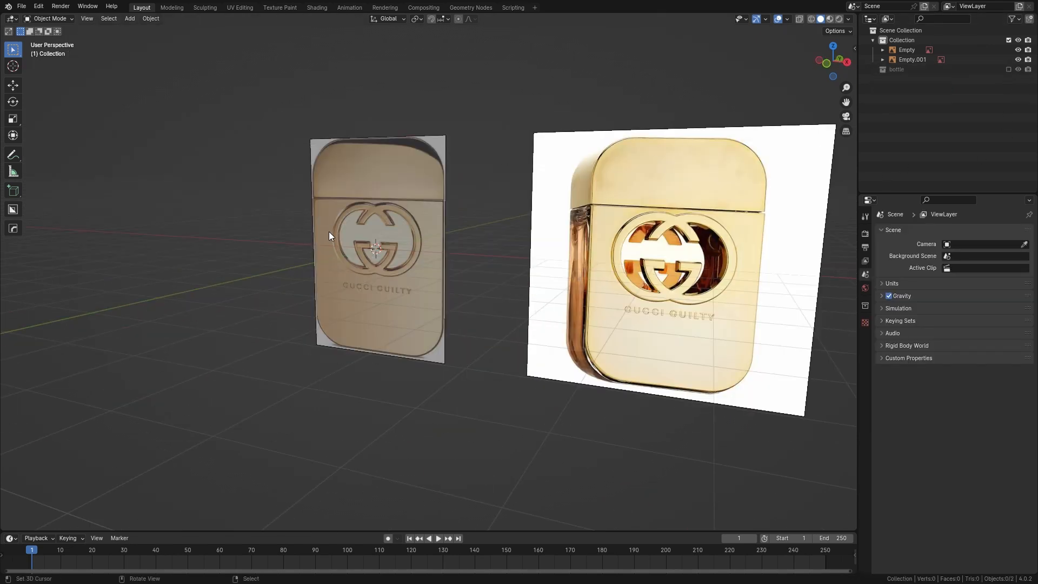
click(367, 252)
key(shift+a)
click(327, 294)
scroll(433, 293, up, 3)
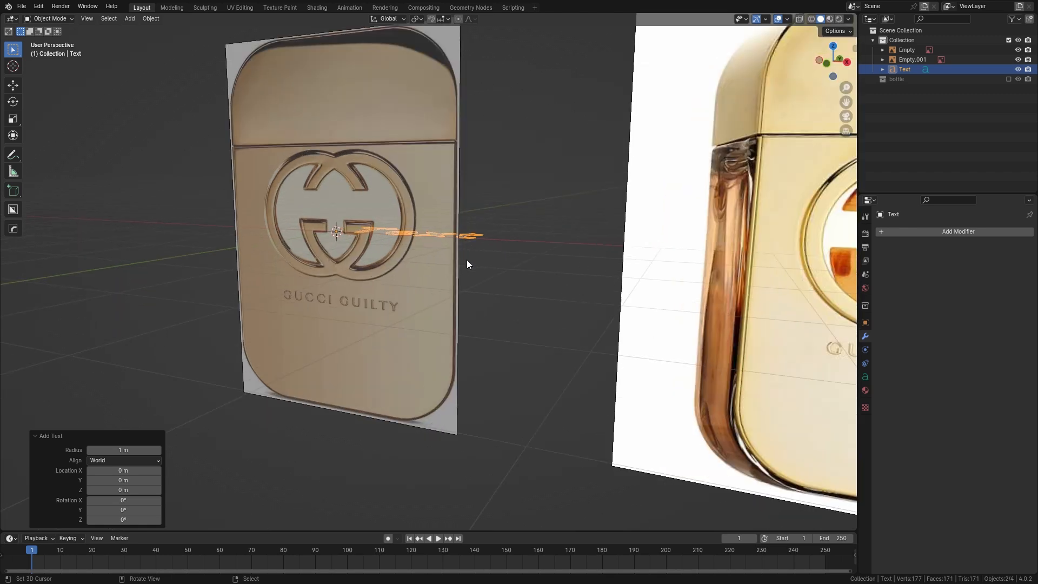
Step: Rotate the text object 90° about X and set its horizontal alignment to Center
key(r)
key(x)
key(9)
key(0)
key(Return)
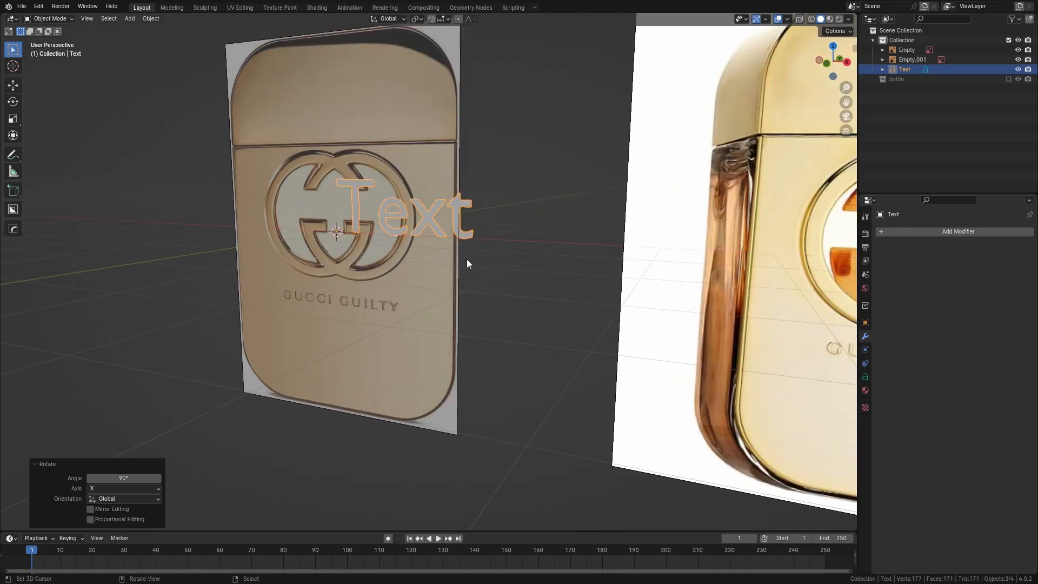
click(865, 377)
click(962, 380)
click(968, 400)
Step: In front view, replace the text object's default content with "GUCCI GUILTY"
key(KP_1)
key(Tab)
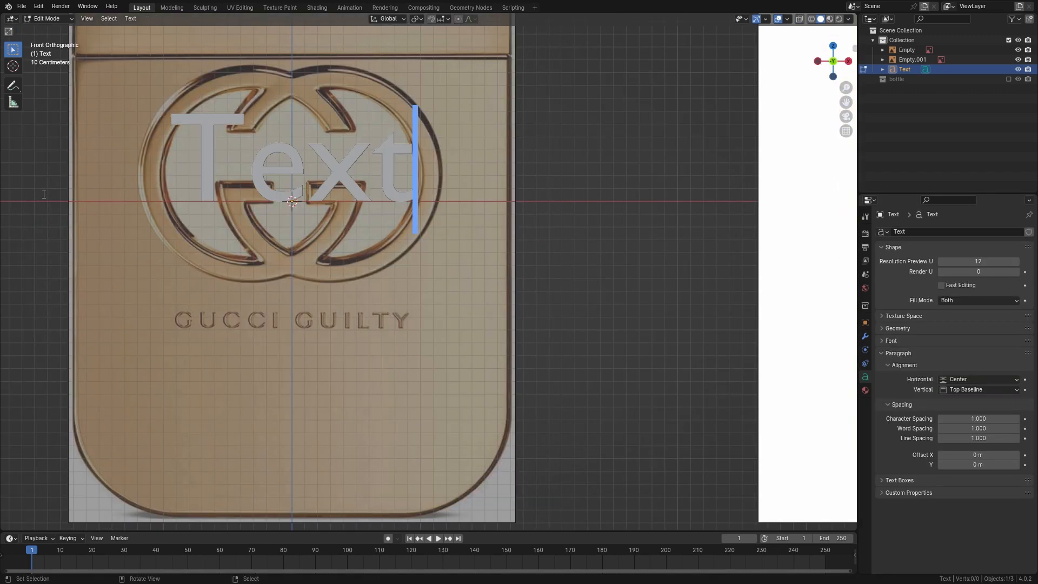
key(BackSpace)
key(BackSpace)
key(BackSpace)
key(BackSpace)
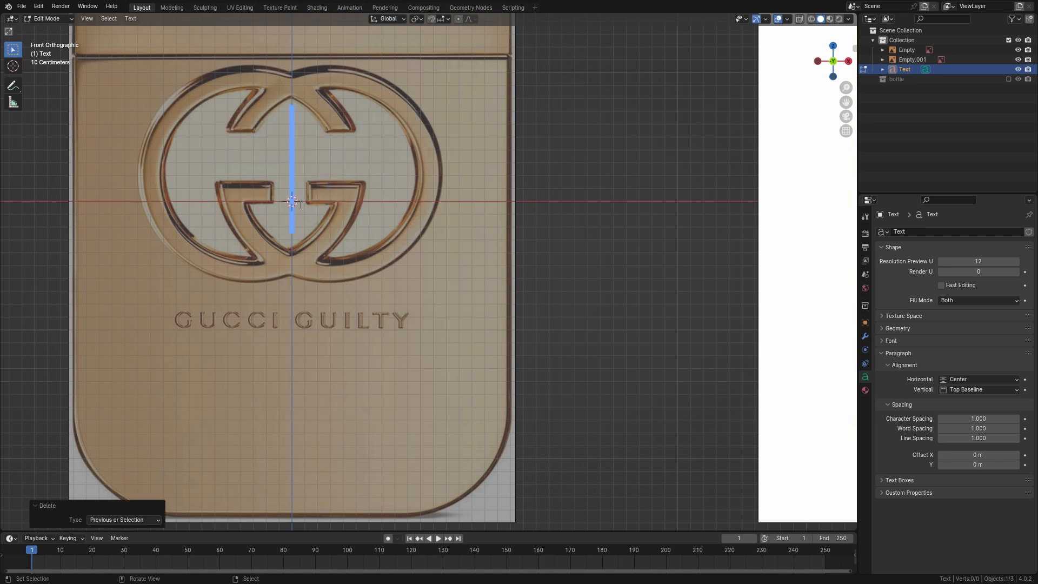
text(GUCCI GUILY)
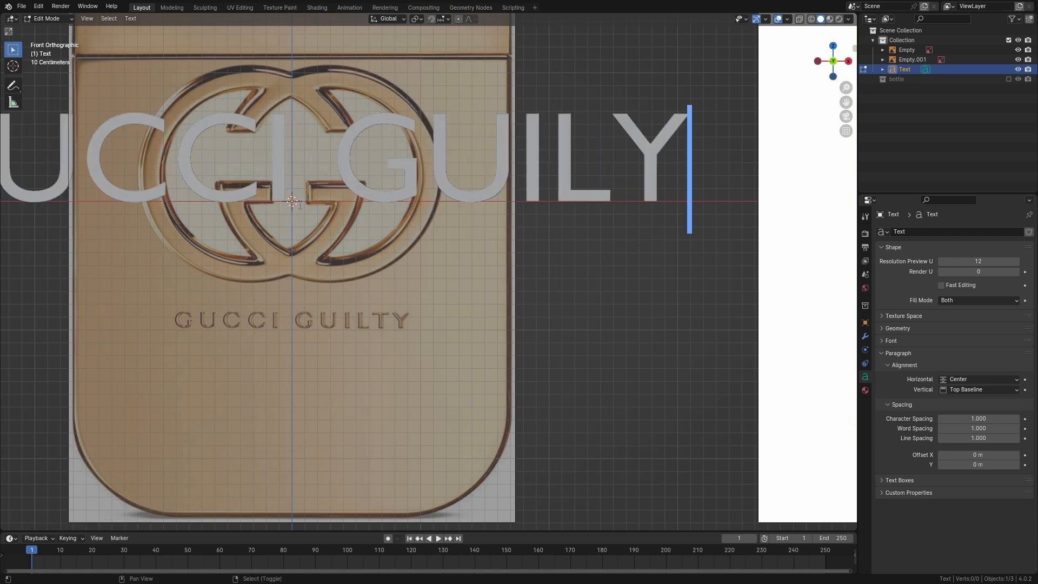
key(BackSpace)
text(TY)
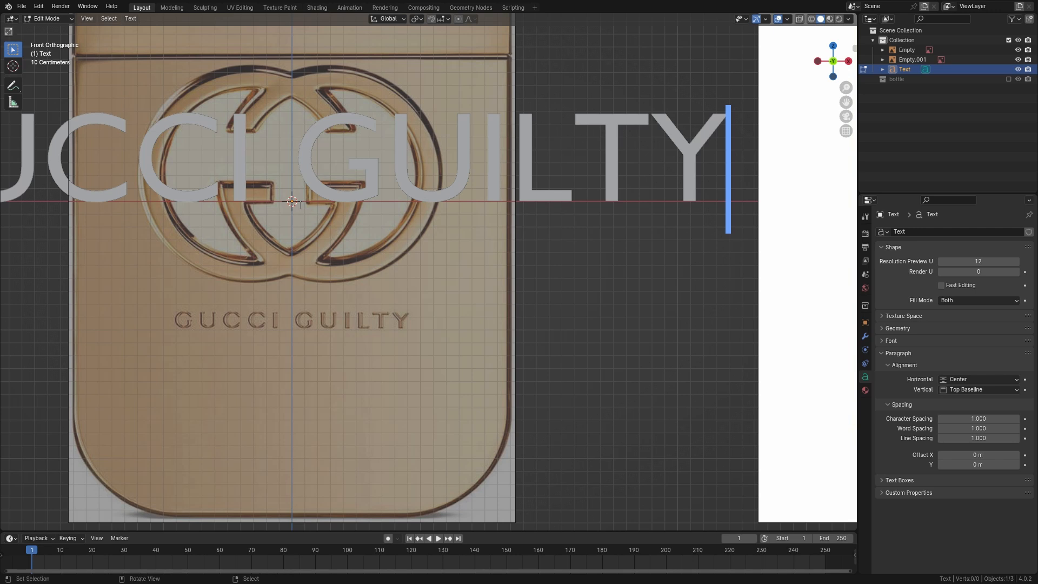
key(Tab)
Step: Scale the text down and move it along Z onto the reference image's GUCCI GUILTY lettering
scroll(301, 205, down, 4)
scroll(489, 229, up, 1)
key(s)
click(395, 228)
key(g)
key(z)
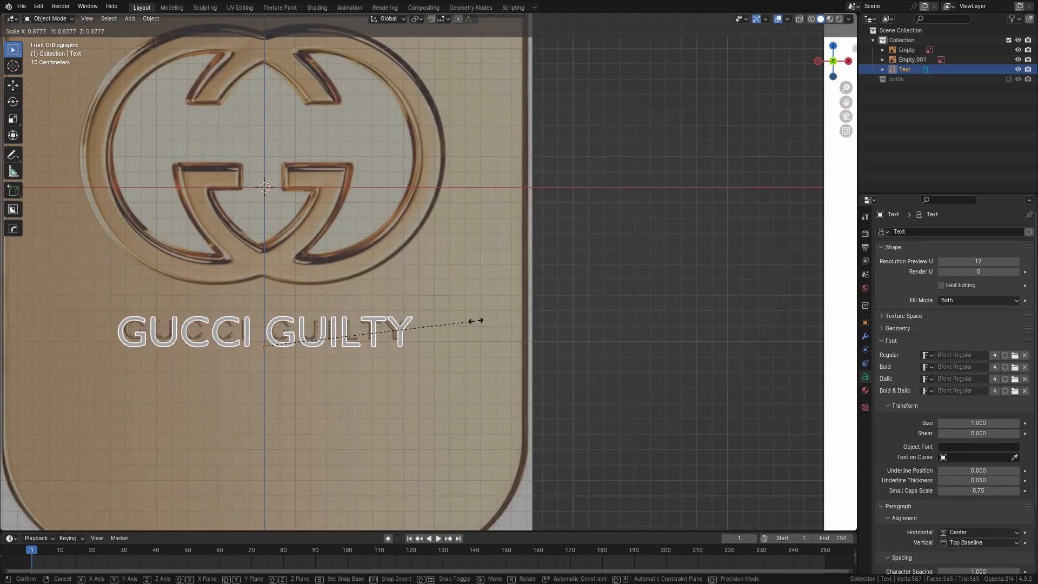
click(475, 320)
key(g)
key(z)
scroll(323, 329, up, 1)
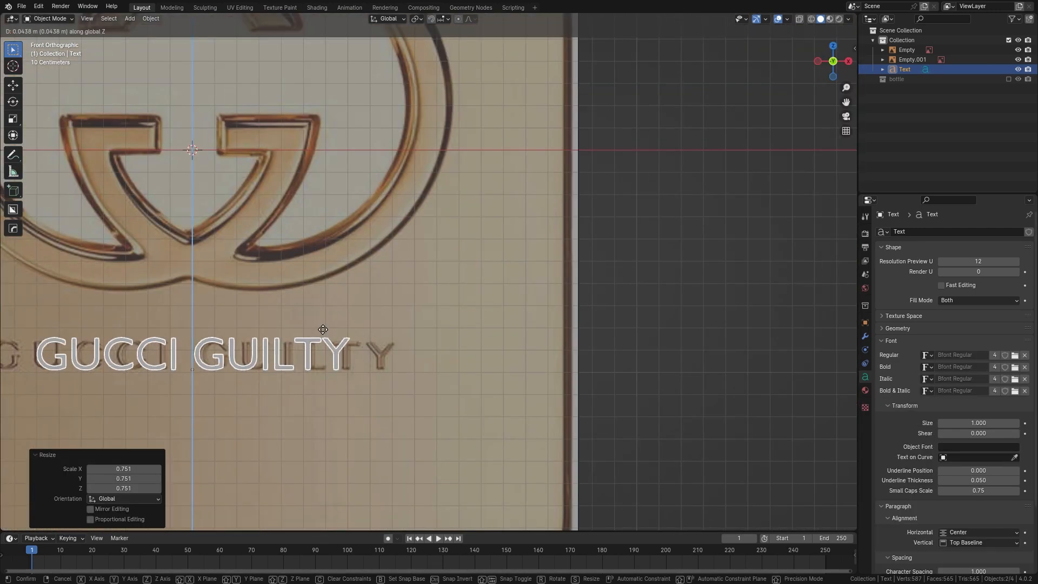
click(323, 329)
scroll(248, 359, down, 3)
scroll(283, 351, up, 3)
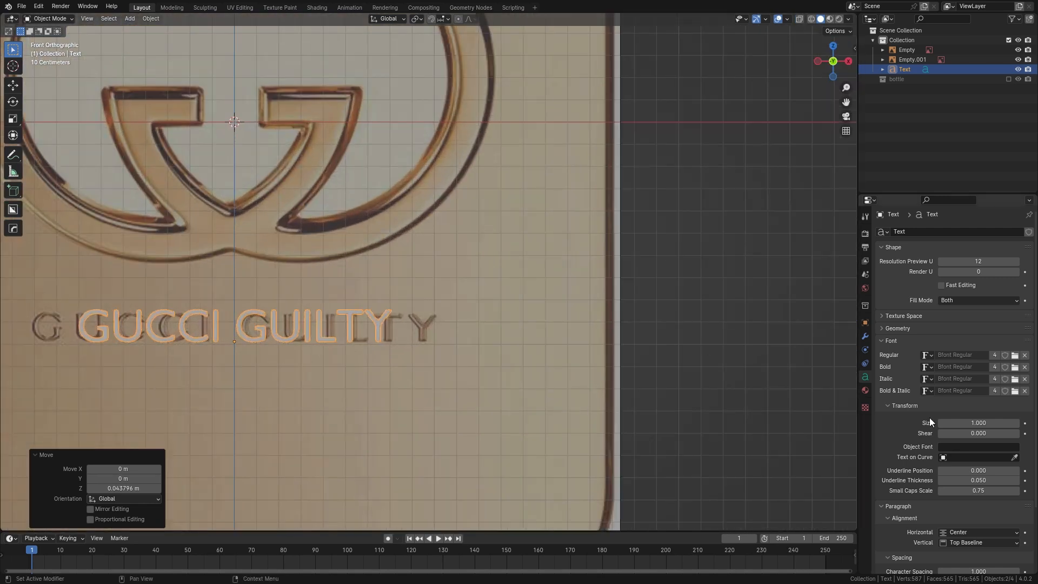
Step: Scale the text by 0.879 and widen its character spacing to 1.54 to match the reference lettering
scroll(930, 418, down, 3)
drag(980, 494, 1000, 494)
key(s)
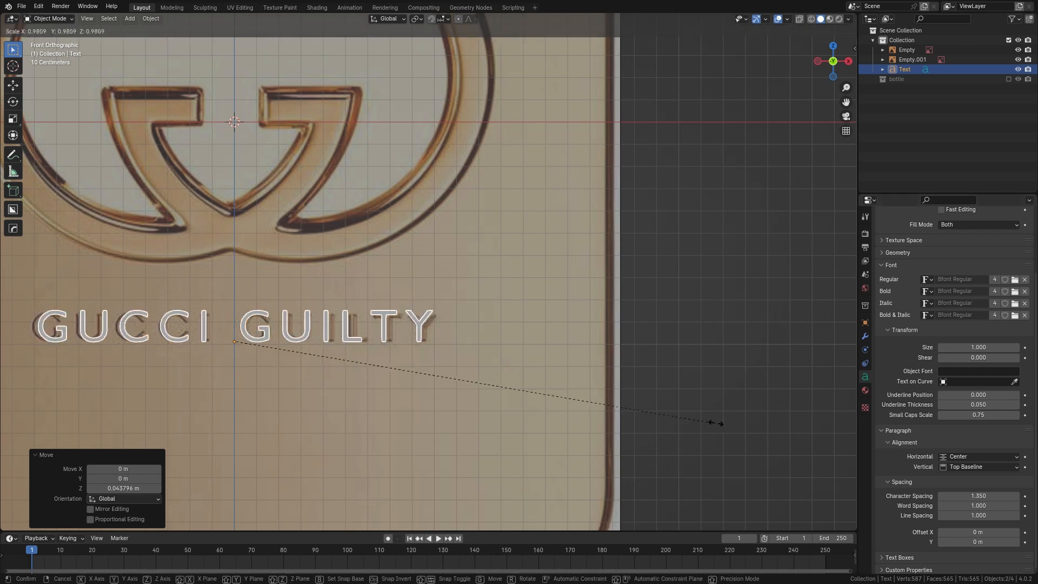
click(666, 414)
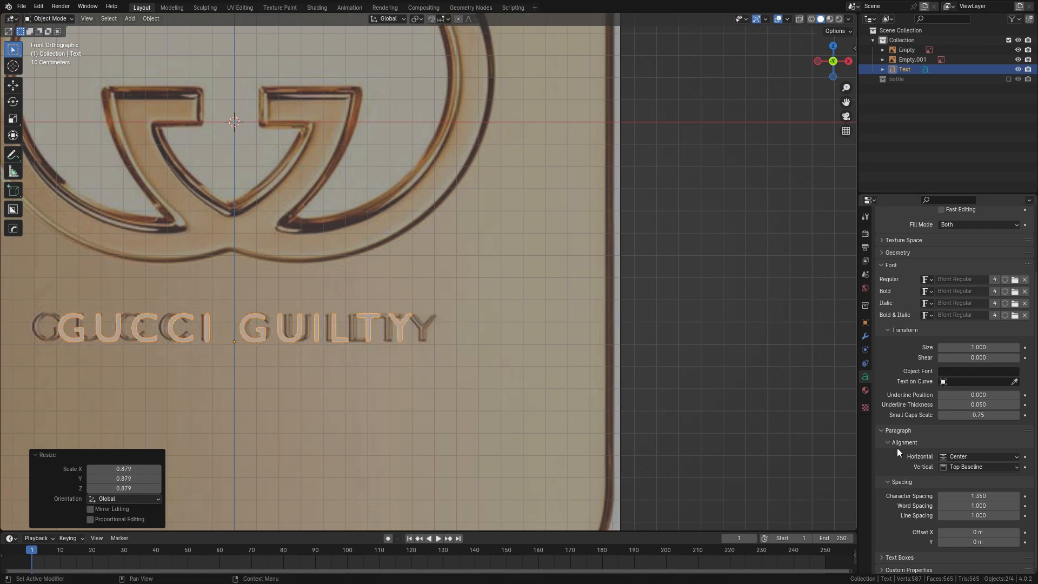
drag(979, 496, 995, 496)
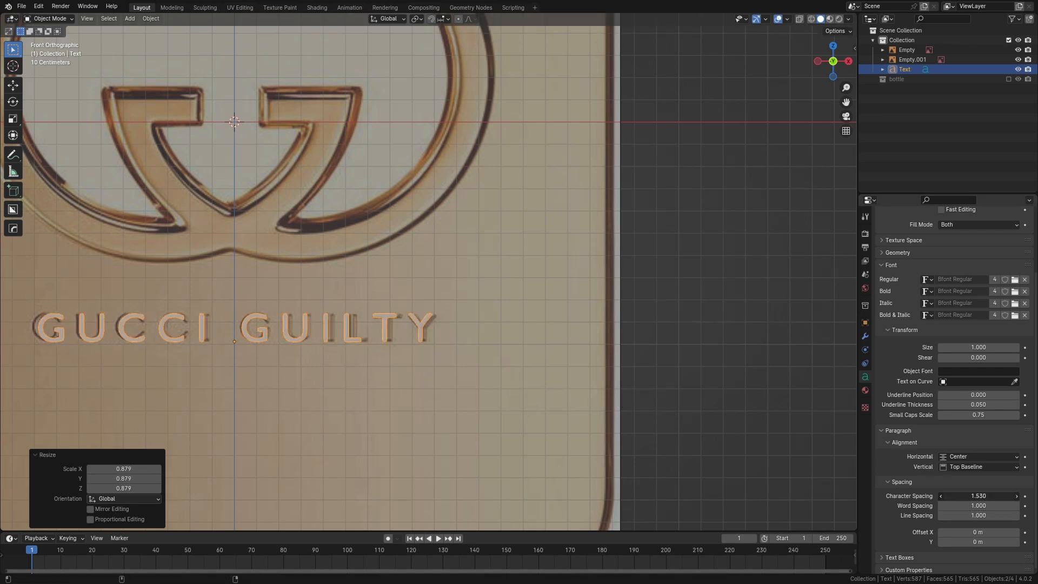
Step: Convert the GUCCI GUILTY text object to a mesh
middle_drag(655, 277, 590, 288)
key(ctrl+a)
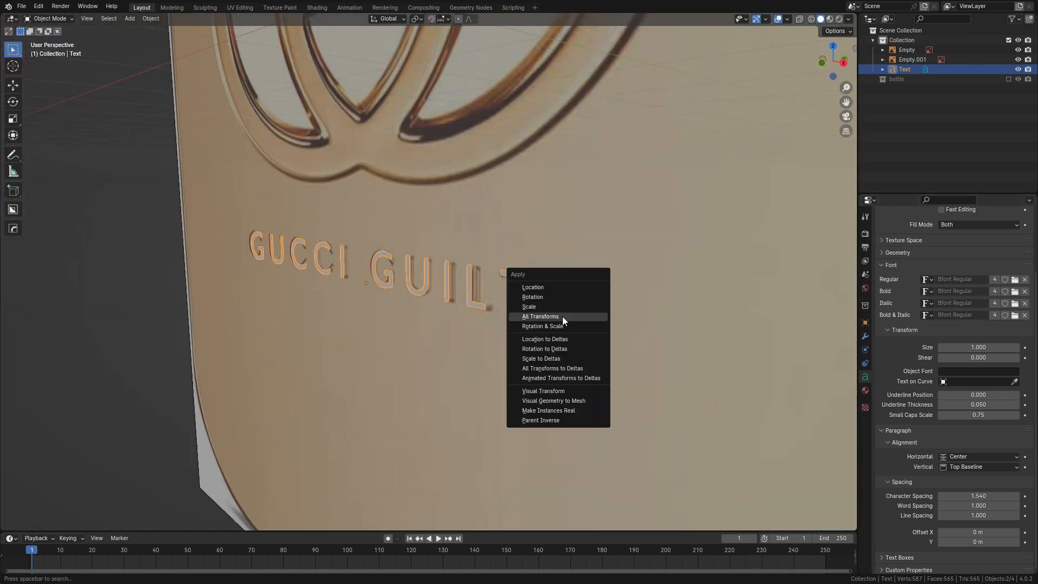
key(Escape)
right_click(538, 294)
mouse_move(511, 342)
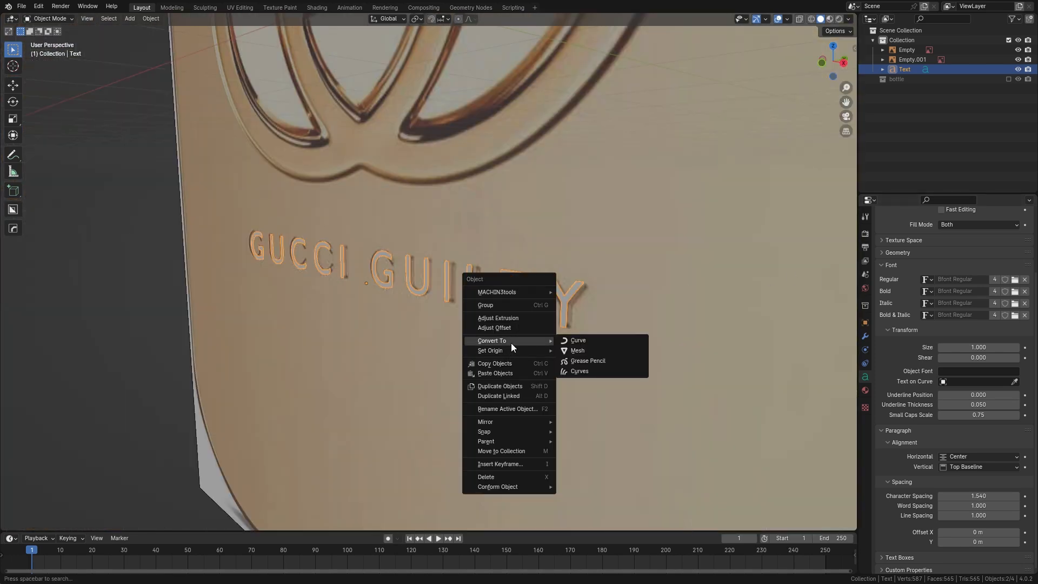
Step: Move the text mesh -0.6511 m along Y, re-enable the bottle collection, and move the text another -0.8615 m along Y, in front of the plate
key(g)
key(y)
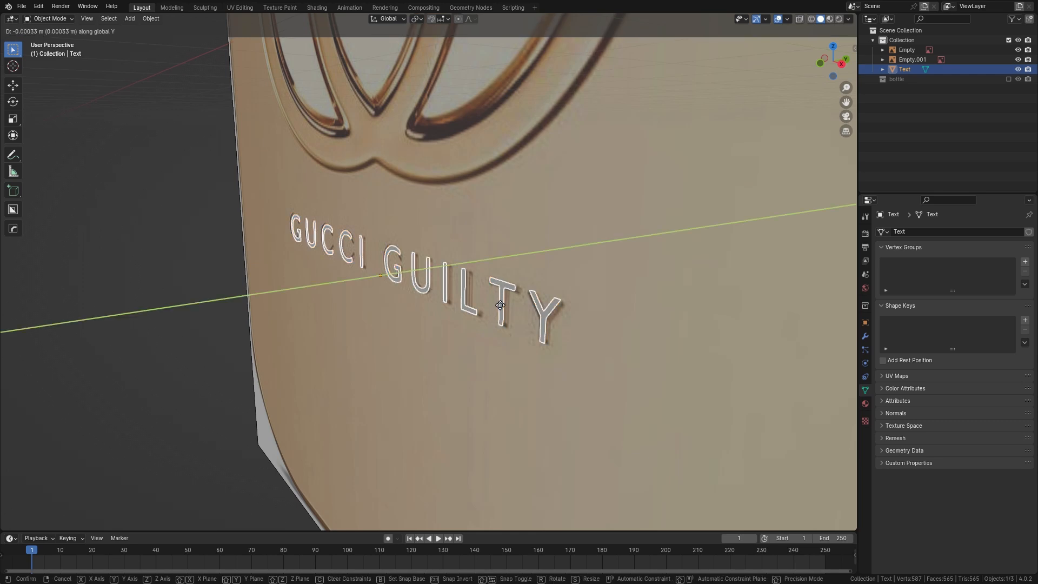
click(292, 381)
click(1009, 80)
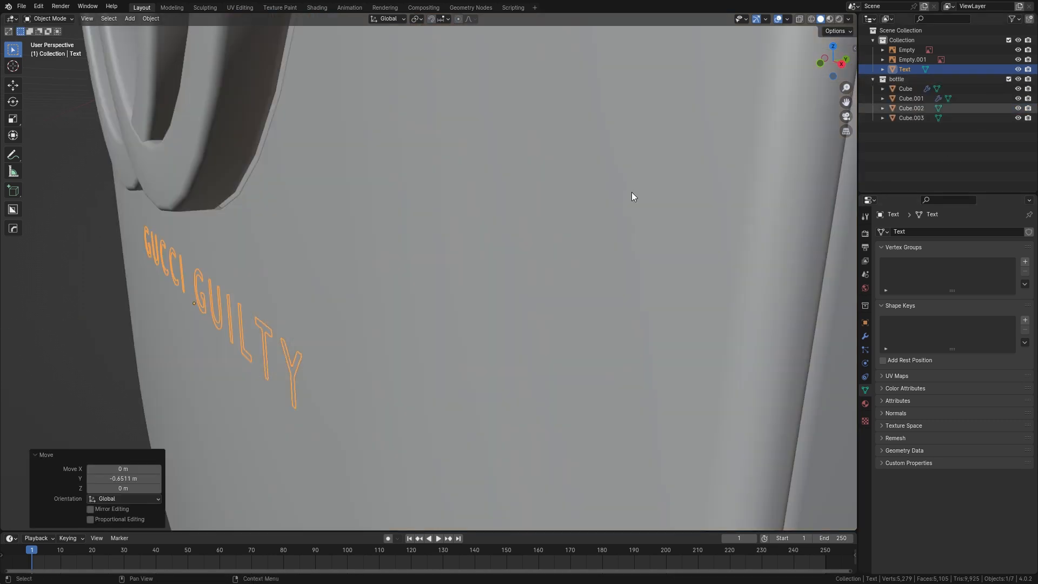
scroll(541, 244, down, 5)
middle_drag(503, 308, 519, 297)
key(g)
key(y)
click(414, 311)
Step: From the front view, cut the lettering outline into the front plate's mesh with Knife Project
key(KP_1)
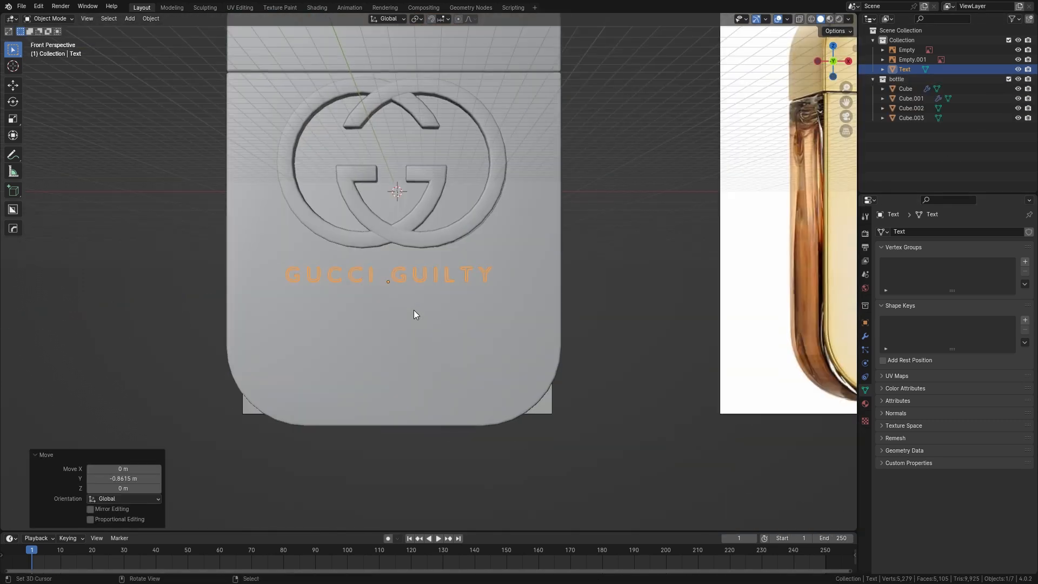
click(413, 314)
key(Tab)
scroll(616, 215, up, 2)
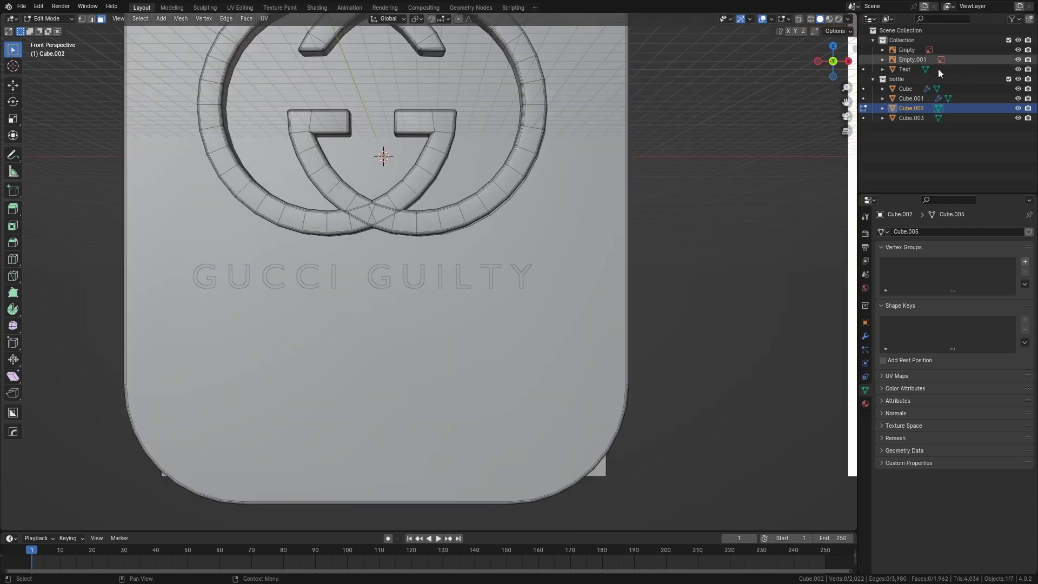
click(909, 70)
click(181, 19)
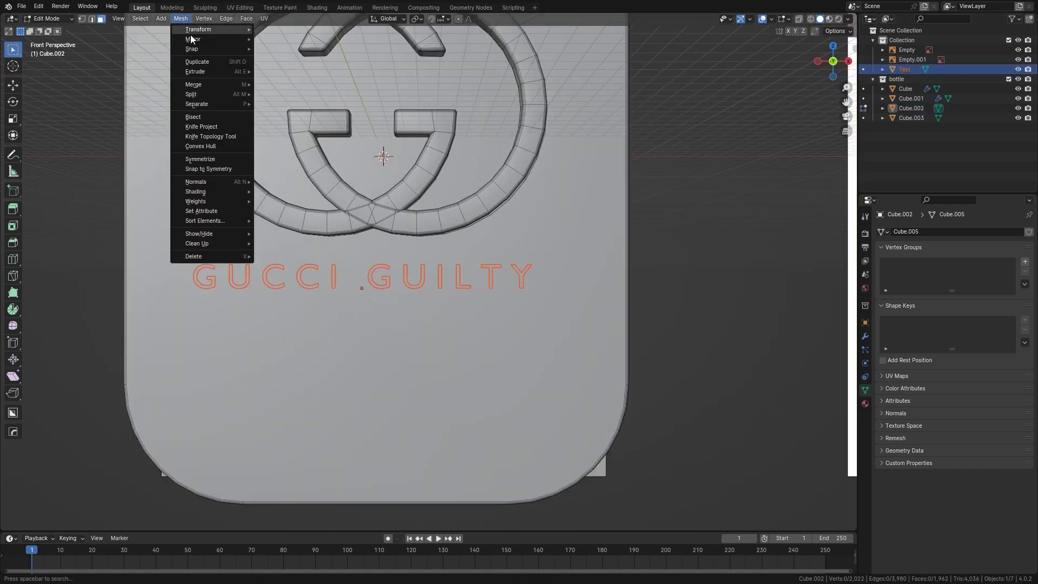
click(201, 127)
Step: Extrude the projected letter faces slightly along their normals and bevel their edges by about 0.002 m
middle_drag(215, 127, 661, 173)
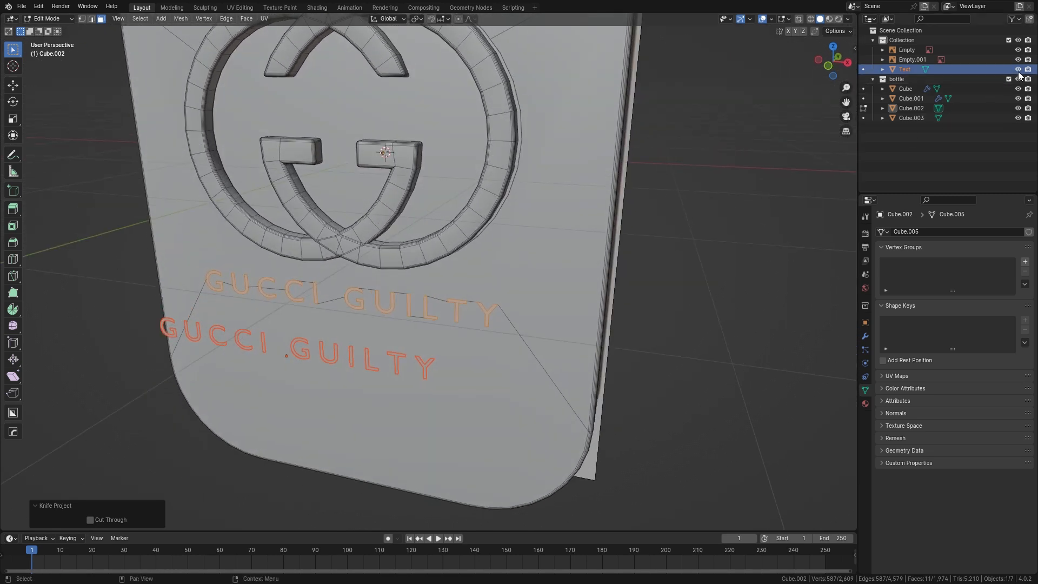
scroll(544, 250, up, 5)
key(e)
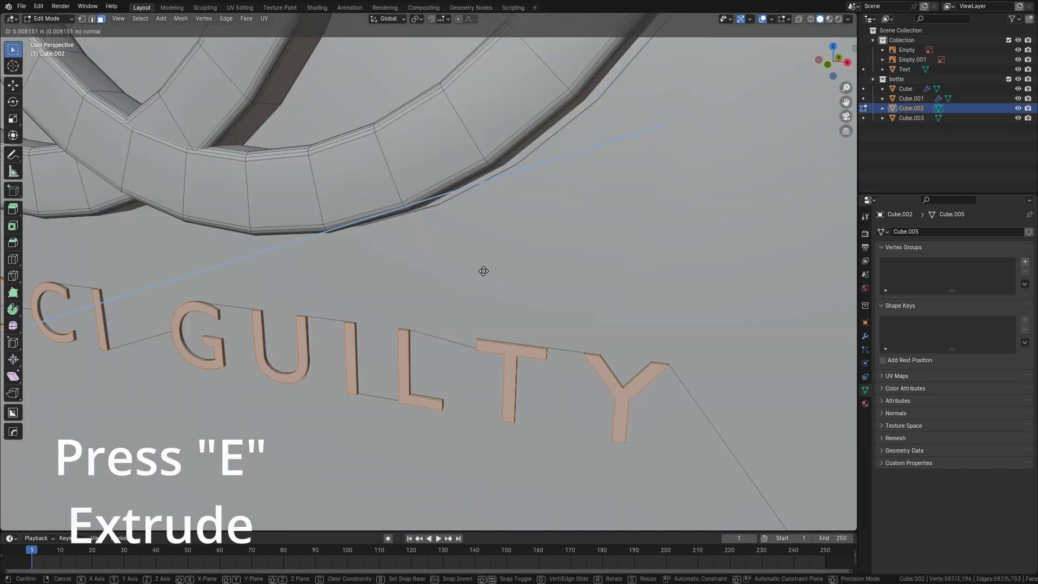
click(559, 279)
middle_drag(559, 278, 491, 265)
key(ctrl+b)
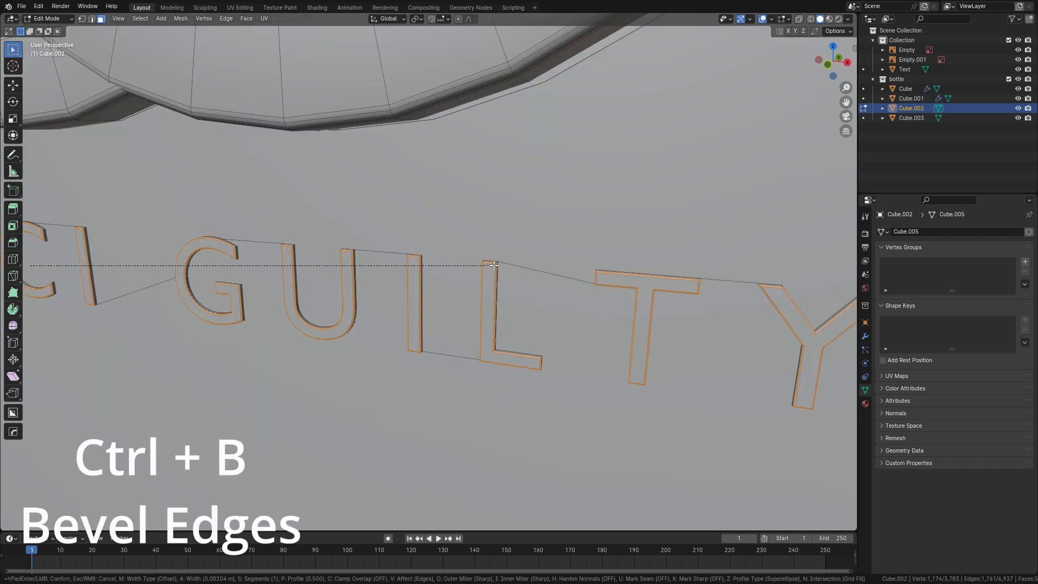
click(493, 265)
Step: Return to Object Mode and delete the leftover GUCCI GUILTY text mesh
key(Tab)
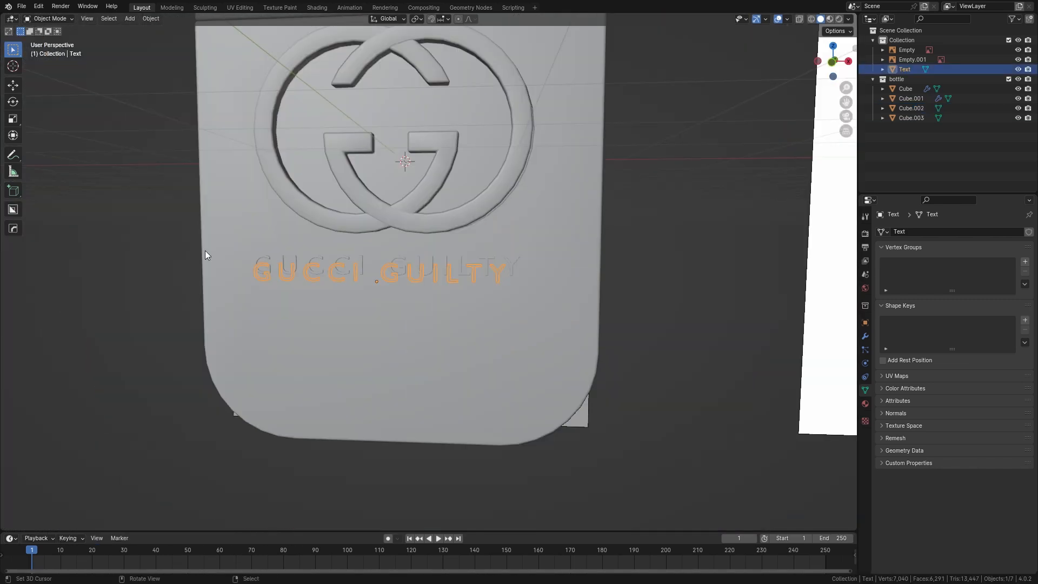
key(x)
click(437, 274)
Step: Preview the bottle in rendered shading, lit by the viewport HDRI rather than the scene world
mouse_move(437, 274)
middle_down()
mouse_move(462, 271)
mouse_move(447, 291)
mouse_move(388, 273)
mouse_move(459, 258)
middle_up()
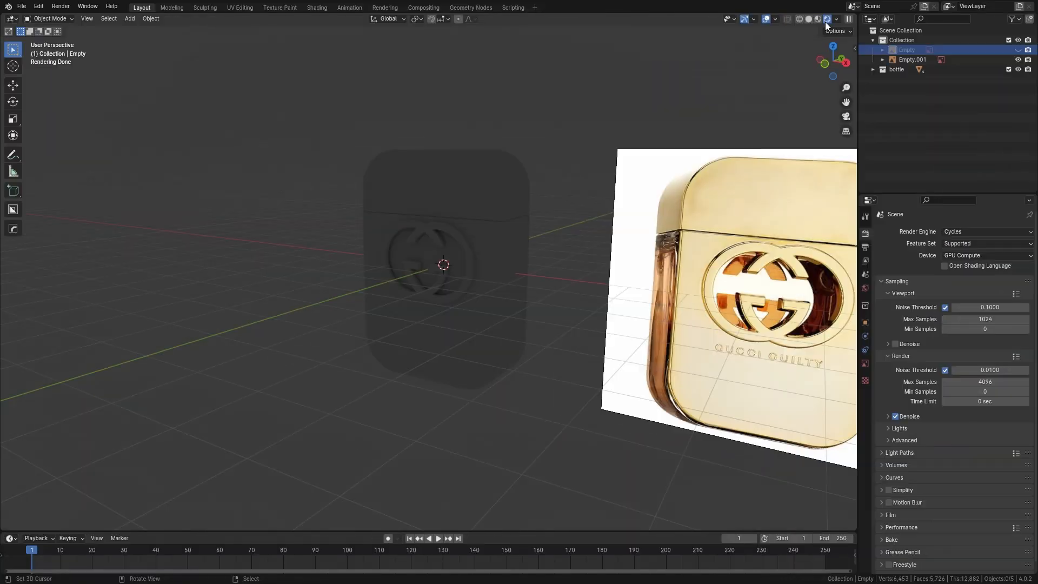
click(837, 19)
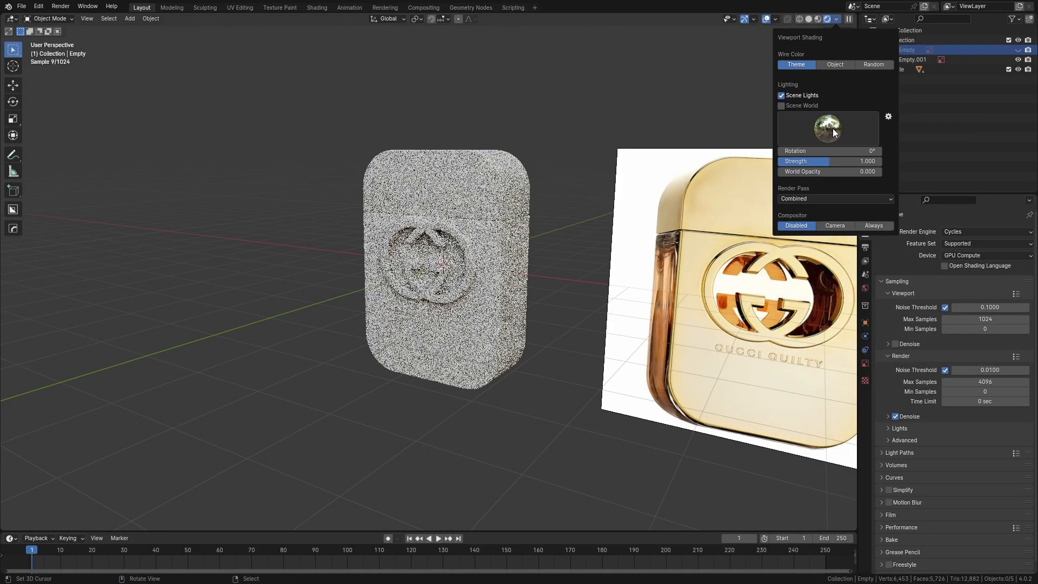
scroll(491, 264, up, 2)
mouse_move(491, 271)
middle_down()
mouse_move(453, 251)
mouse_move(436, 264)
middle_up()
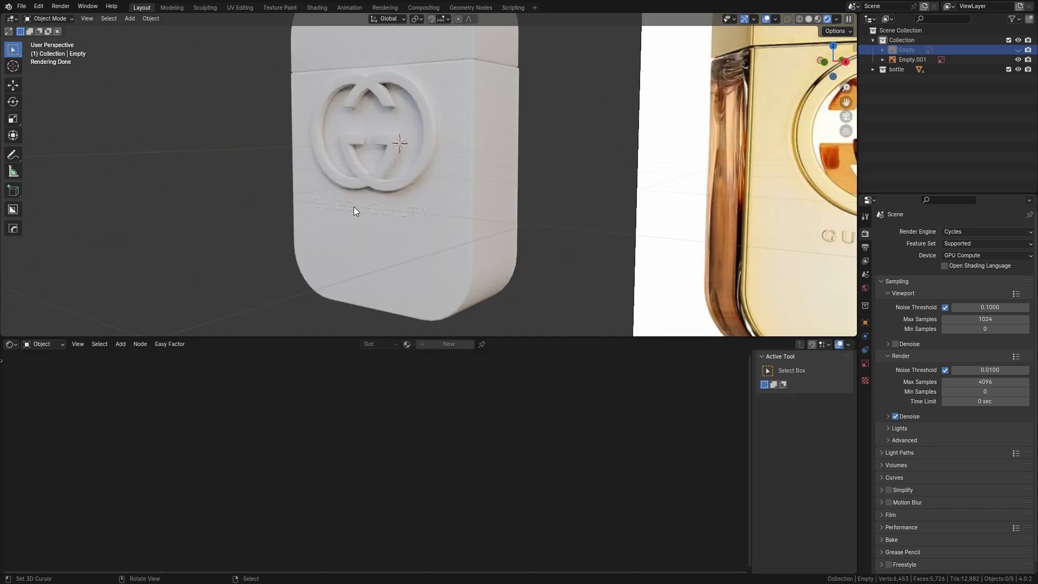
Step: Create a new material on the front plate and name it Basic Gold
right_click(421, 236)
middle_drag(421, 236, 418, 223)
scroll(419, 223, down, 1)
click(447, 345)
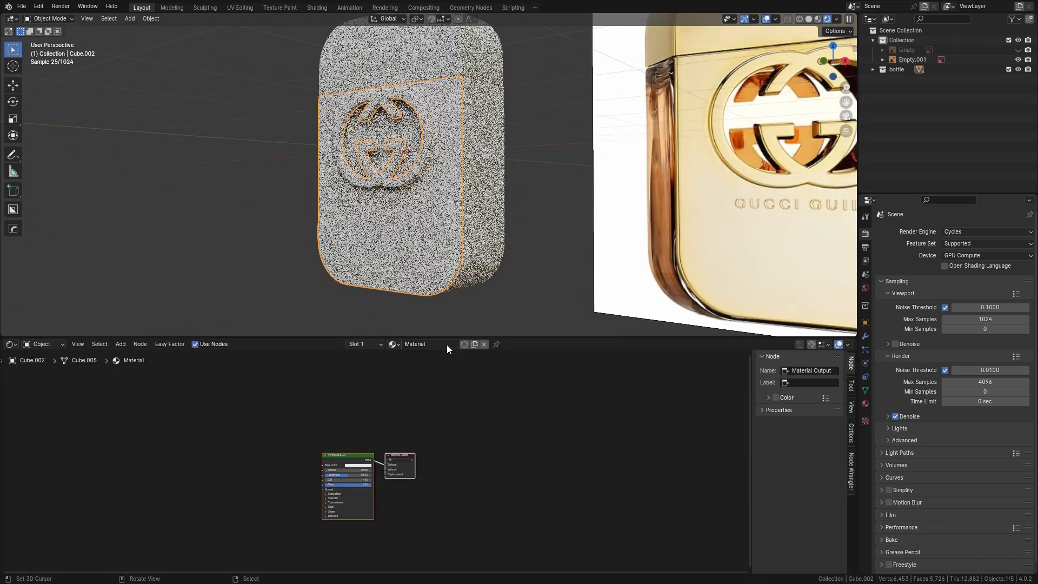
double_click(440, 346)
text(Basic Gold)
key(Return)
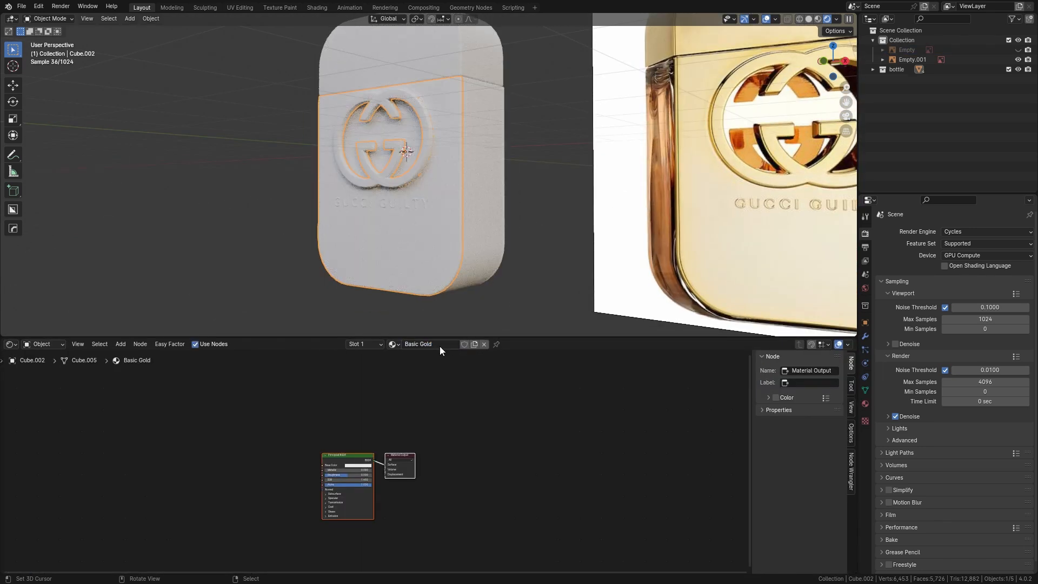
Step: Sample Basic Gold's base color from the gold bottle in the reference image
scroll(414, 491, up, 4)
click(402, 444)
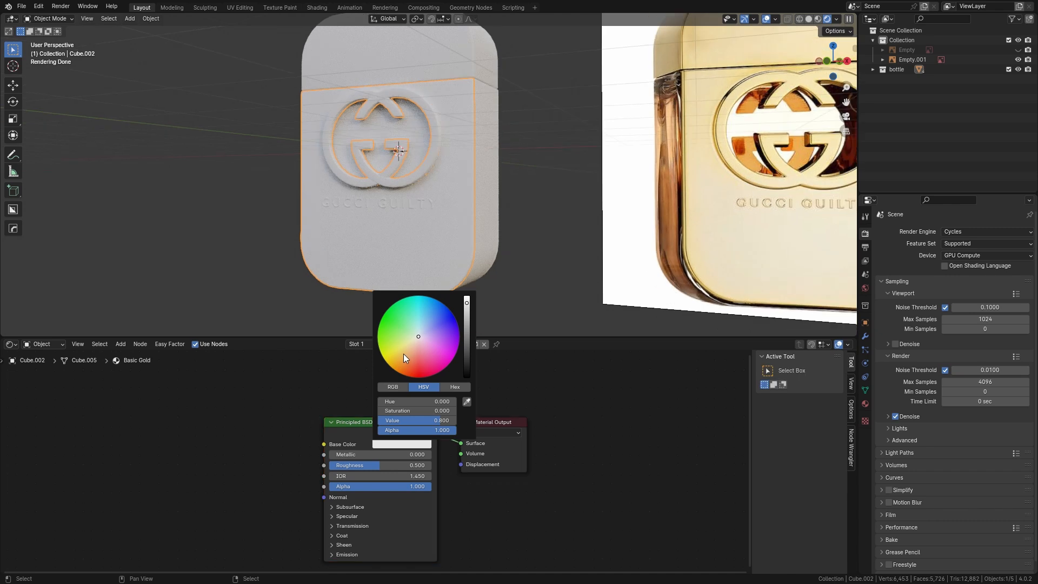
click(467, 402)
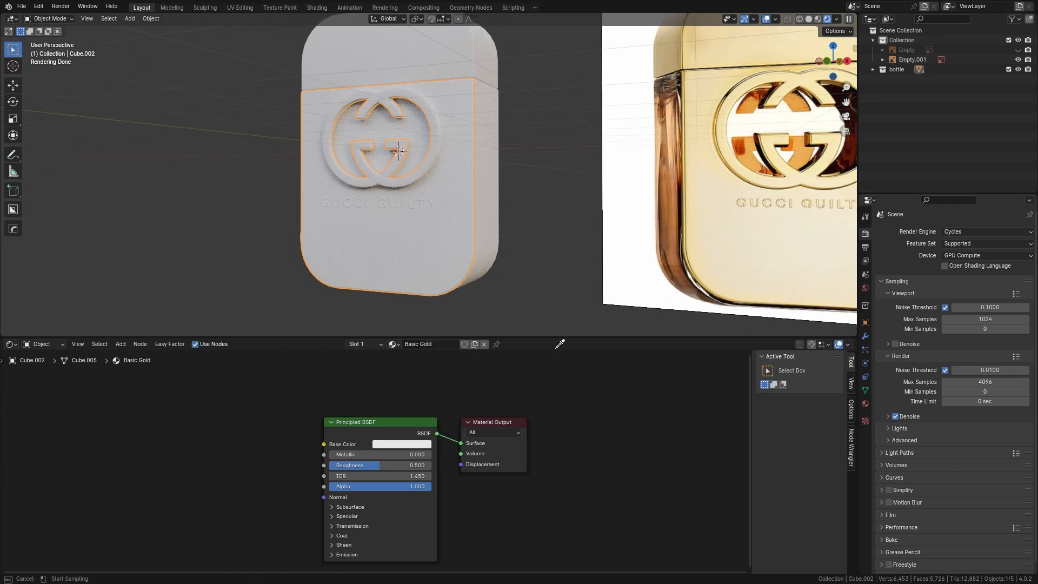
click(713, 123)
Step: Set Basic Gold's Metallic to 1.000 and its Roughness to 0.092
mouse_move(383, 468)
mouse_down()
mouse_move(368, 467)
mouse_move(368, 455)
mouse_move(411, 455)
mouse_move(400, 455)
mouse_up()
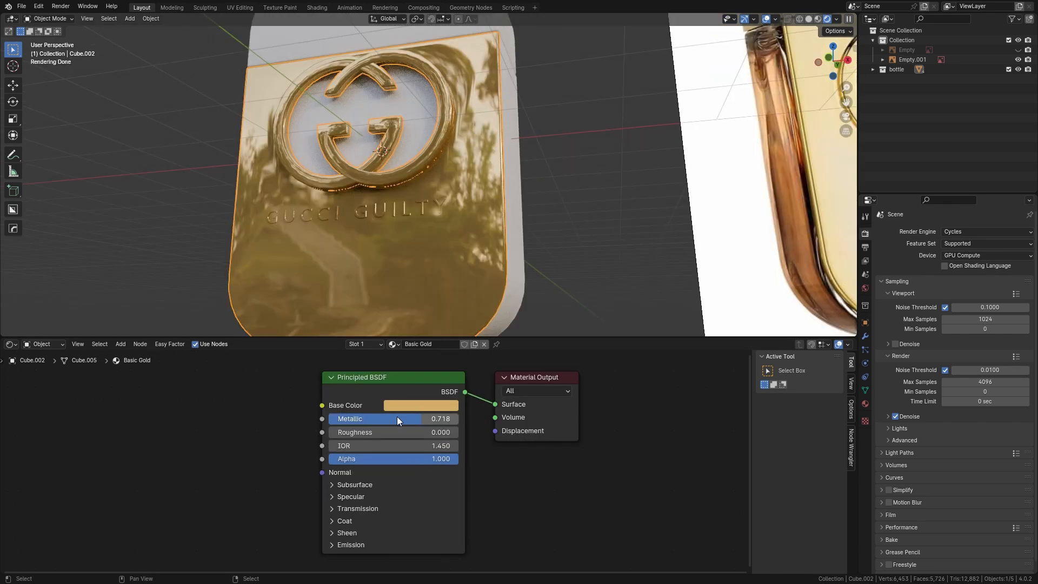
drag(422, 419, 458, 418)
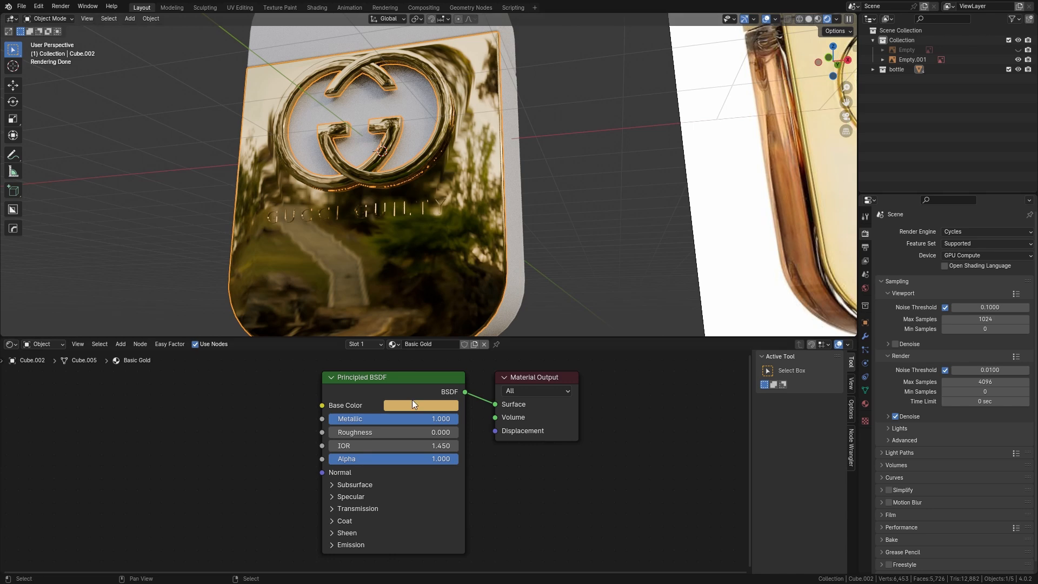
drag(364, 438, 376, 438)
Step: Switch the rendered viewport's lighting to a different HDRI environment
scroll(385, 268, down, 6)
click(837, 19)
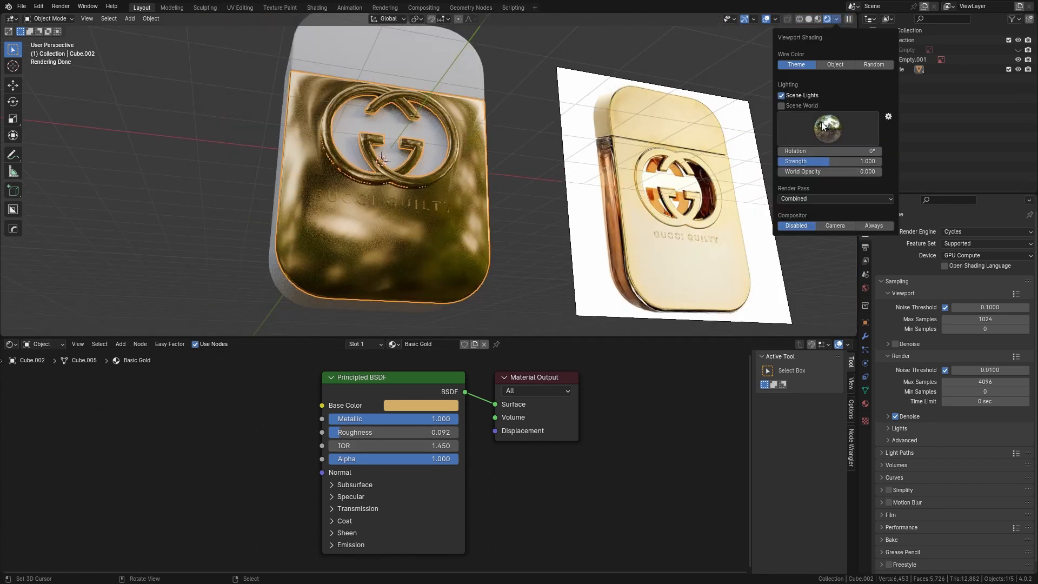
click(817, 138)
click(828, 155)
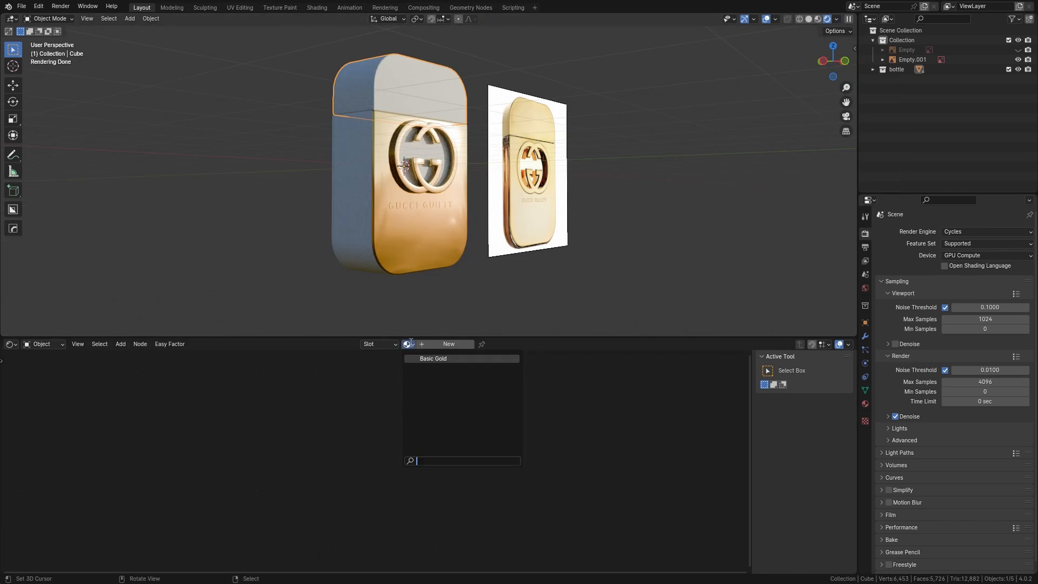
Step: Assign the existing Basic Gold material to the cap and to the back plate
click(433, 359)
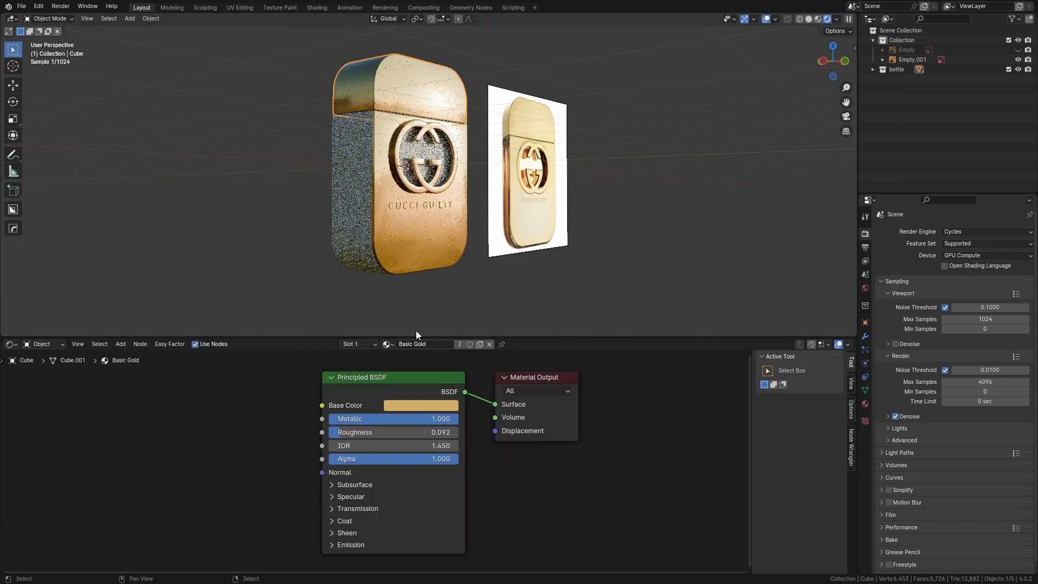
middle_drag(417, 330, 512, 239)
click(497, 227)
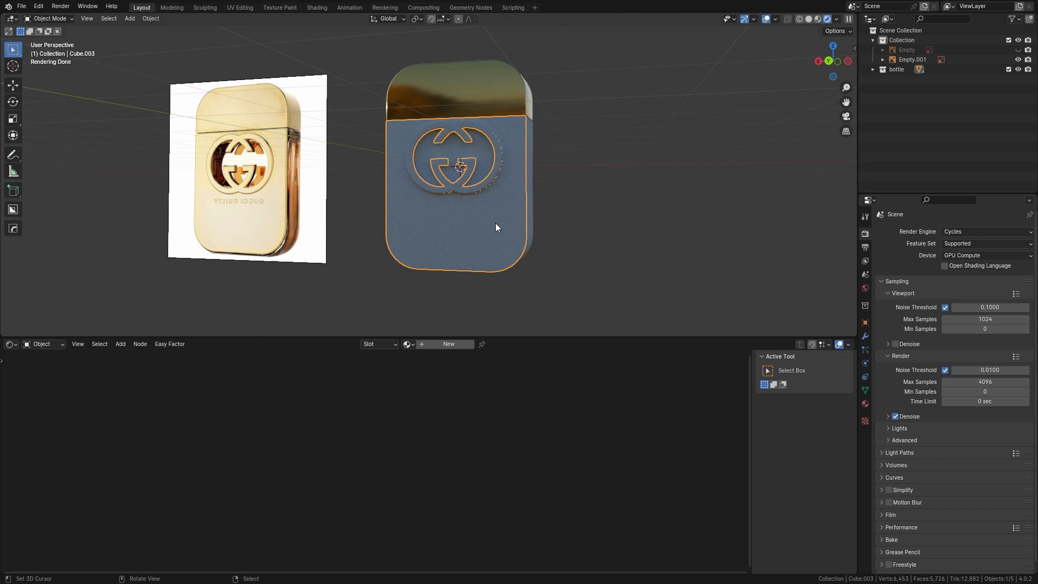
click(409, 344)
click(433, 359)
middle_drag(617, 225, 482, 226)
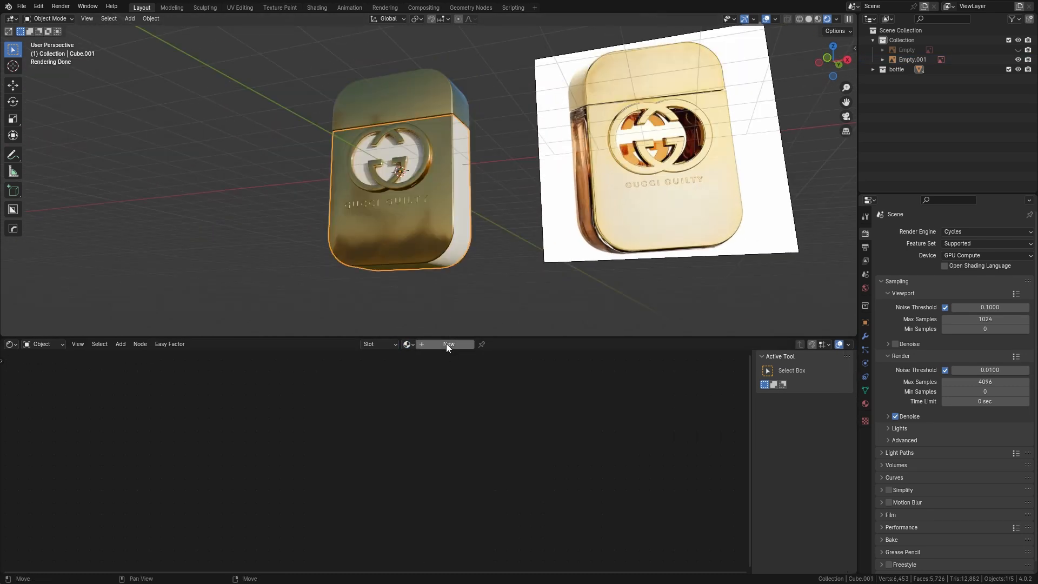
Step: Create a new material on the bottle's inner body and name it Glass
click(446, 343)
double_click(446, 344)
text(Glass)
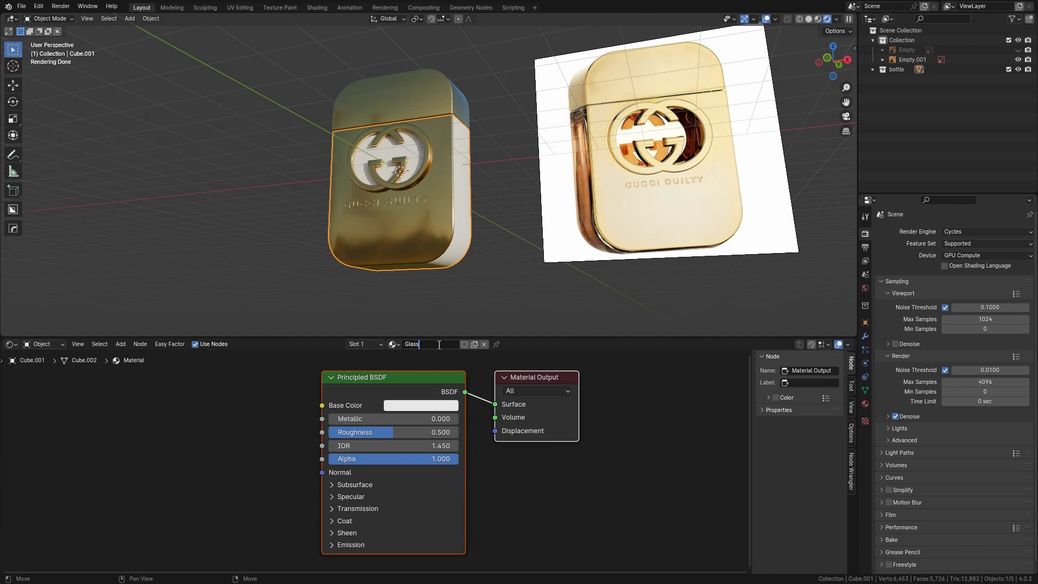
key(Return)
Step: Set the Glass material's Roughness to 0.028 and its Transmission Weight to 1.000
drag(389, 432, 331, 432)
click(356, 508)
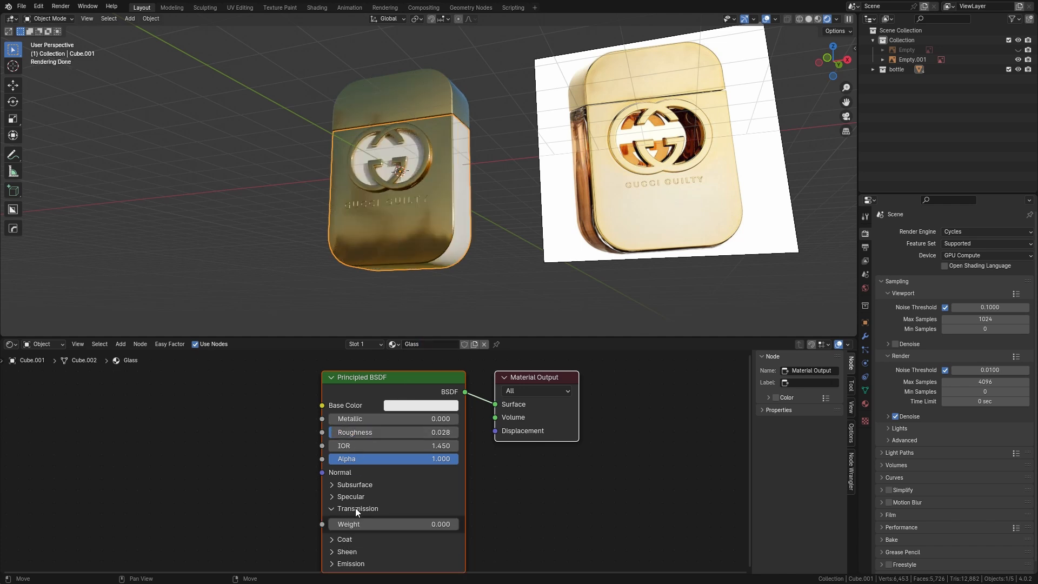
middle_drag(396, 520, 426, 465)
scroll(426, 466, up, 1)
drag(388, 472, 487, 473)
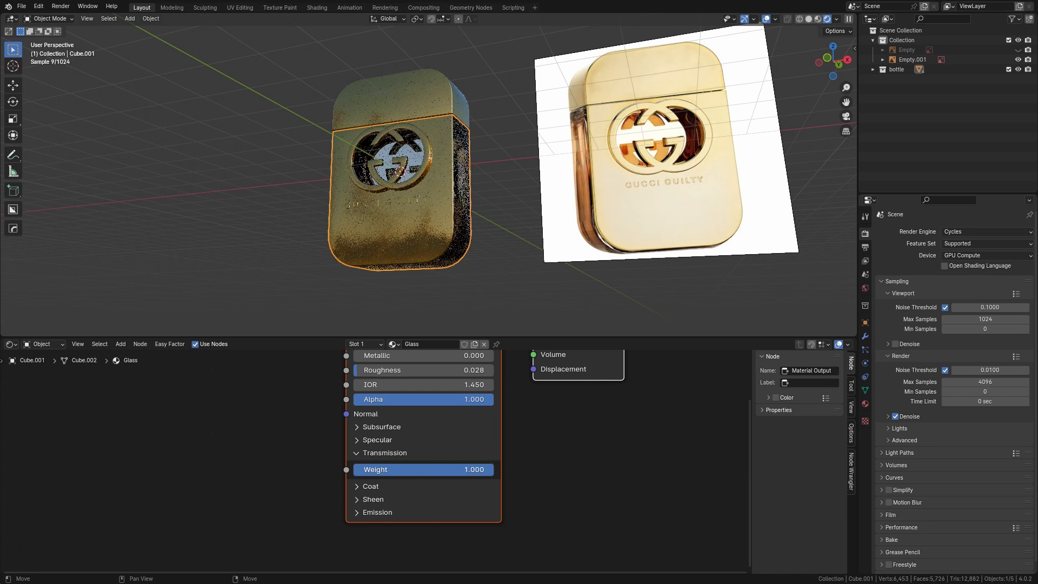
Step: Add a Solidify modifier to the glass body, place it above the Bevel modifier and set its thickness to 0.26 m
click(866, 336)
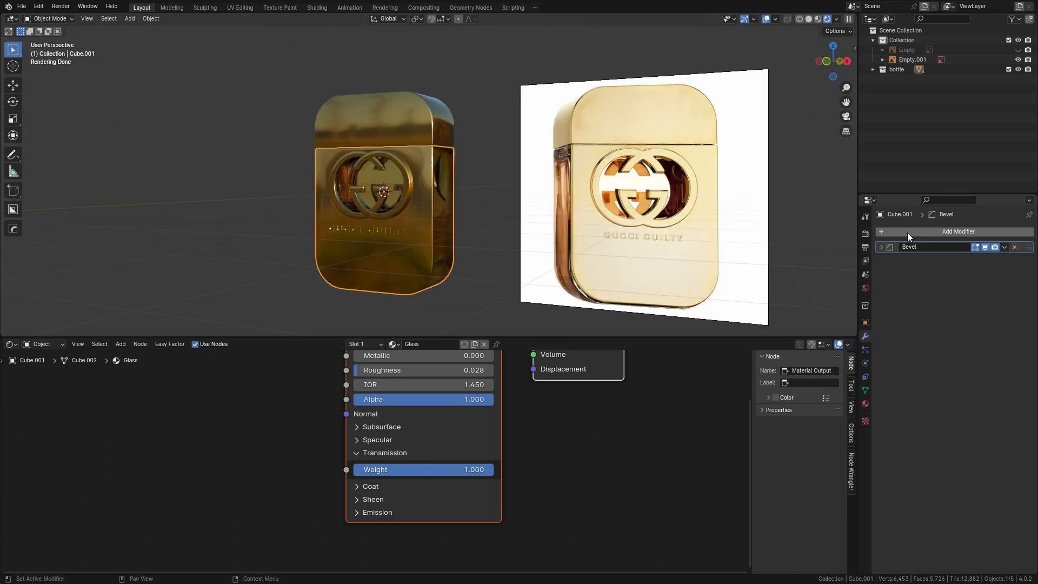
click(909, 236)
mouse_move(887, 269)
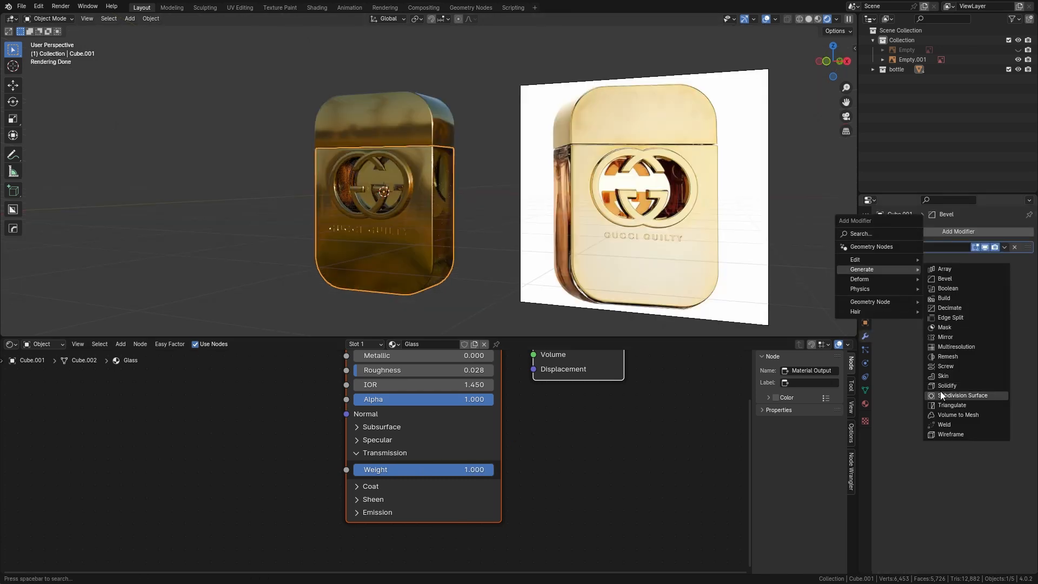
click(939, 385)
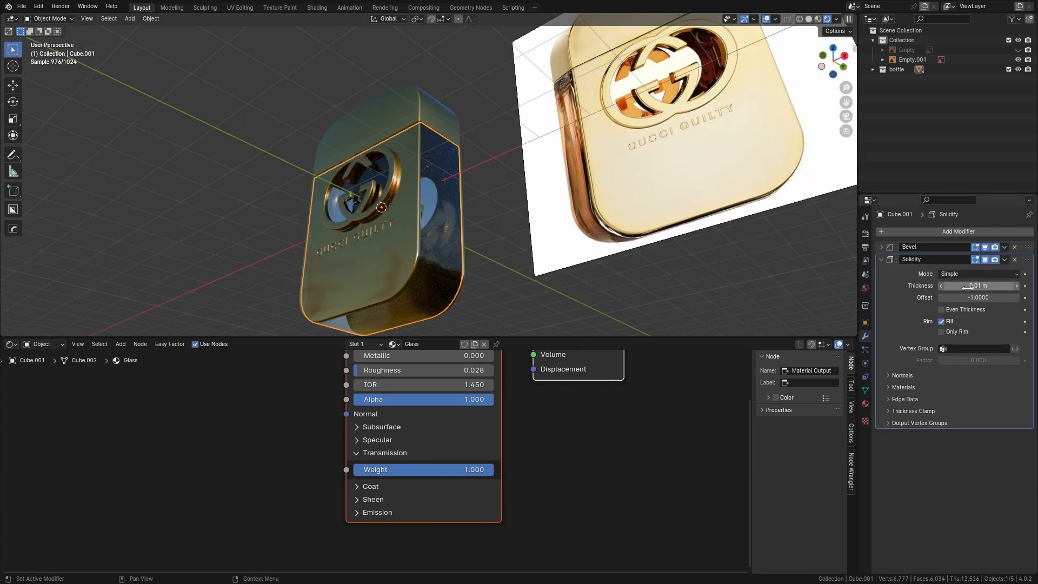
drag(1031, 263, 1031, 246)
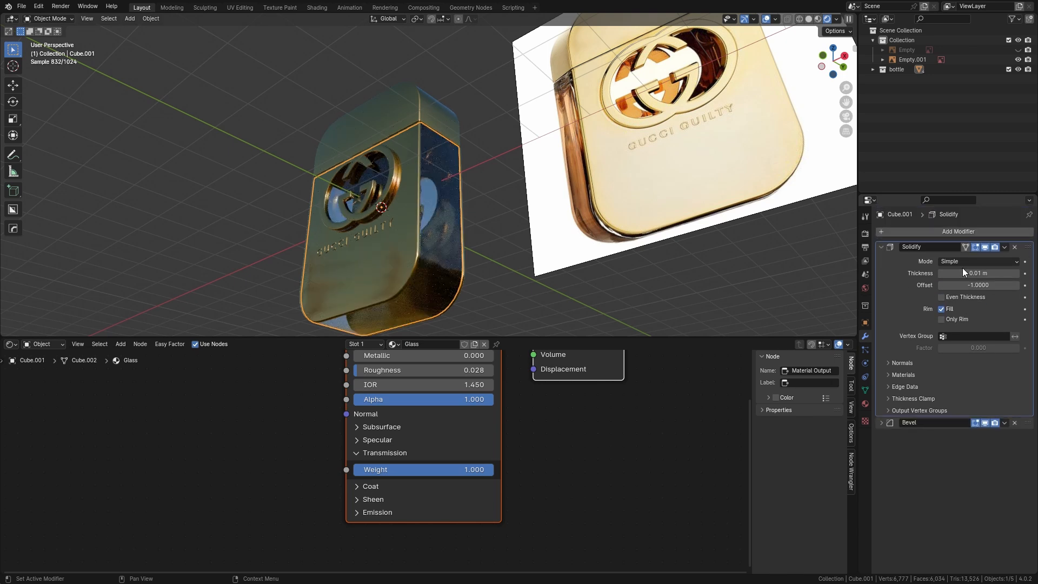
drag(979, 274, 988, 274)
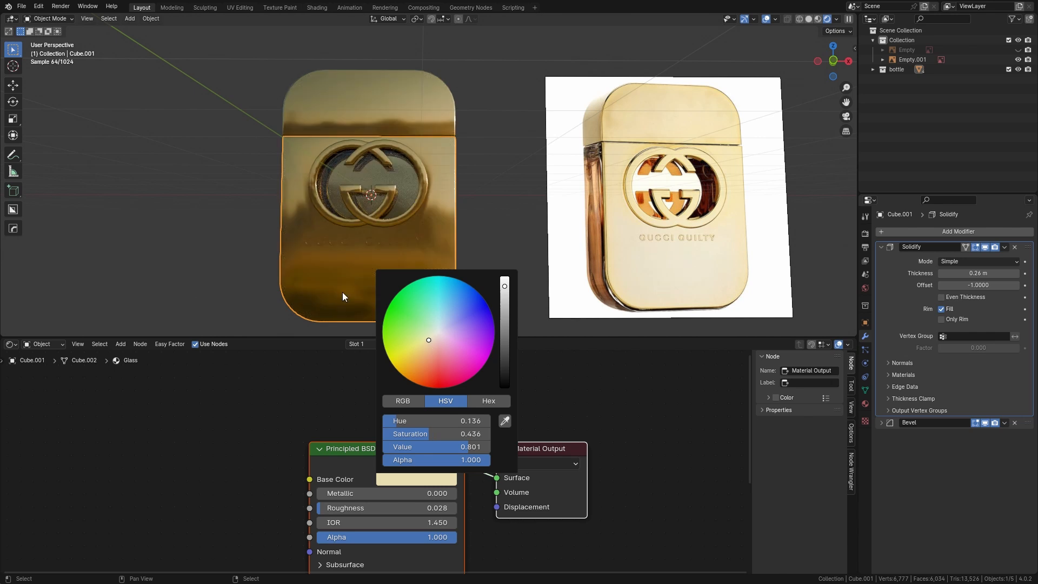
Step: Add a Weighted Normal modifier with Keep Sharp to the front plate and toggle its viewport display to compare the shading
middle_drag(378, 257, 384, 251)
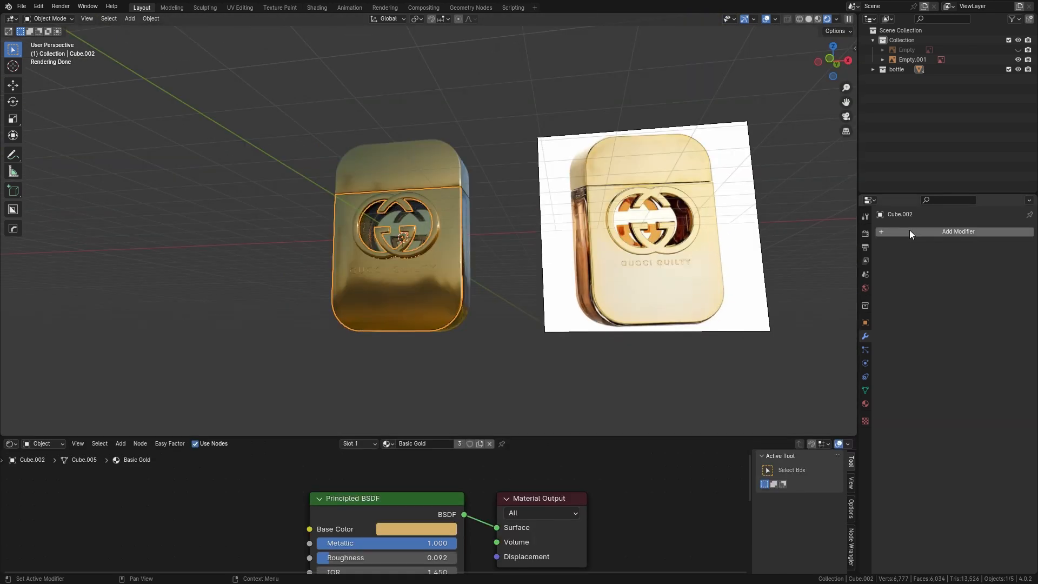
click(909, 231)
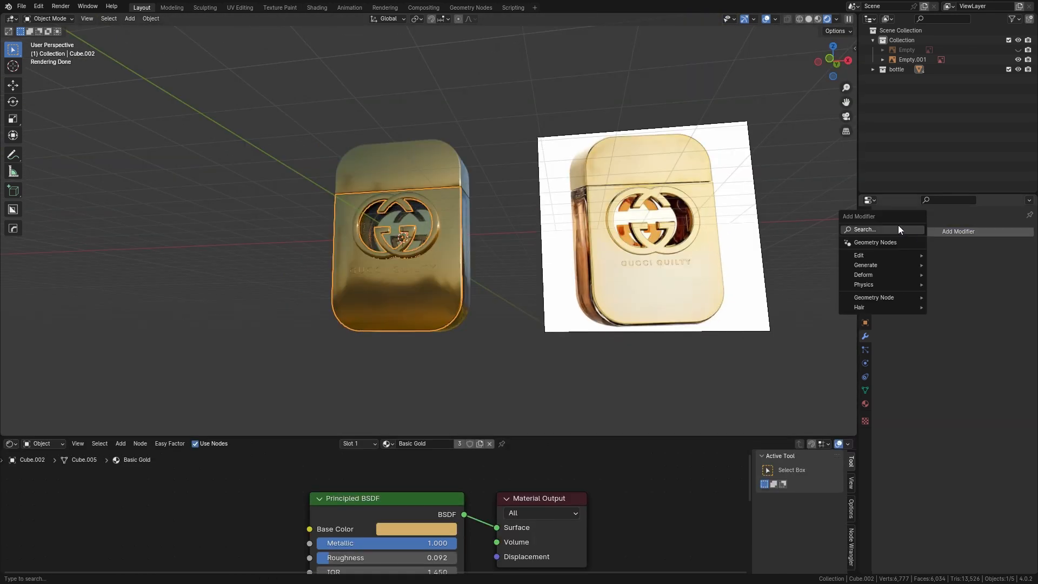
click(962, 293)
scroll(492, 267, up, 2)
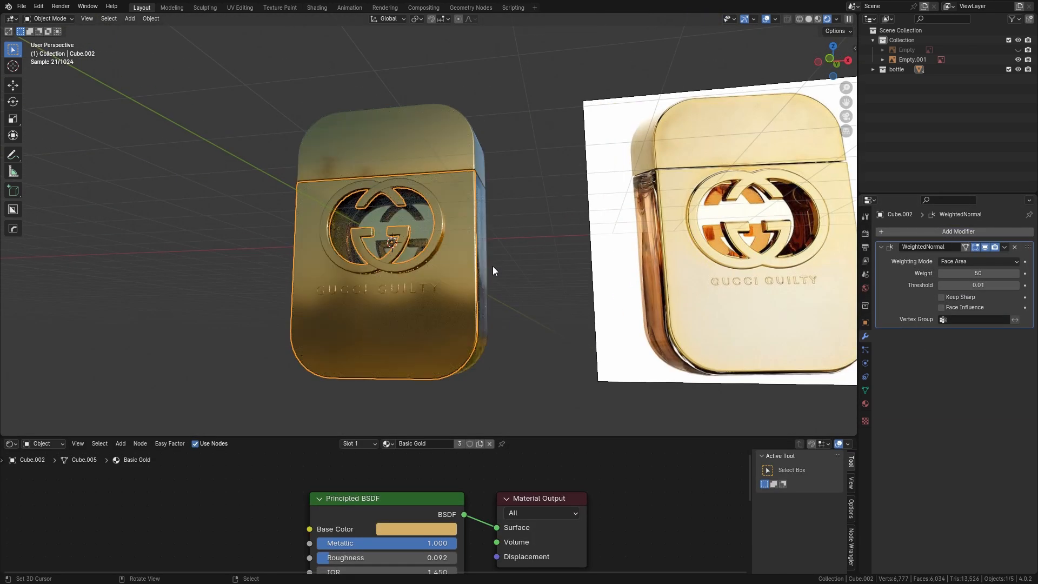
click(941, 297)
middle_drag(282, 219, 341, 252)
click(985, 246)
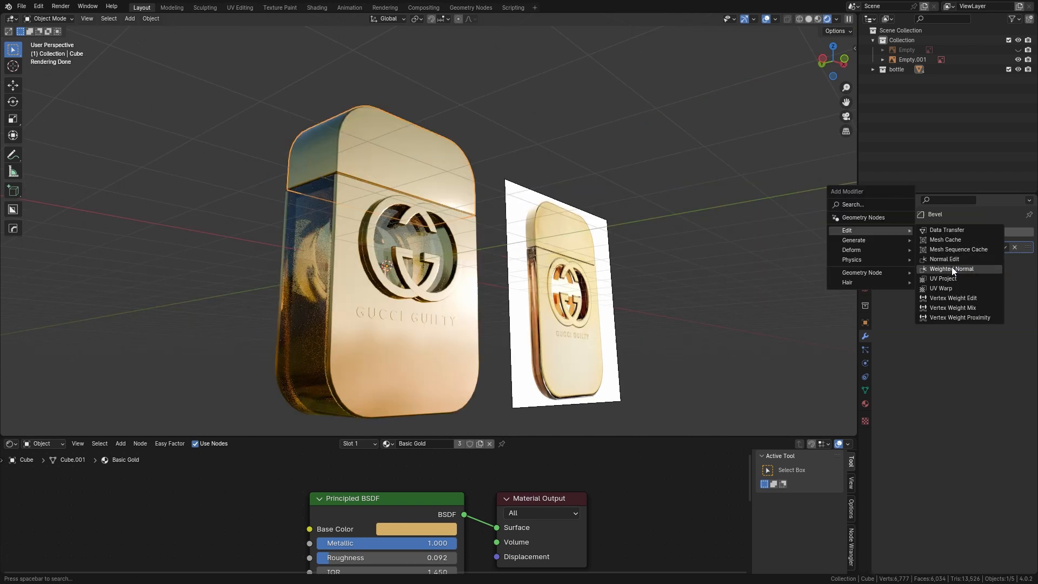
Step: Add a Weighted Normal modifier to the cap after its Bevel and toggle its viewport display to compare the shading
click(952, 267)
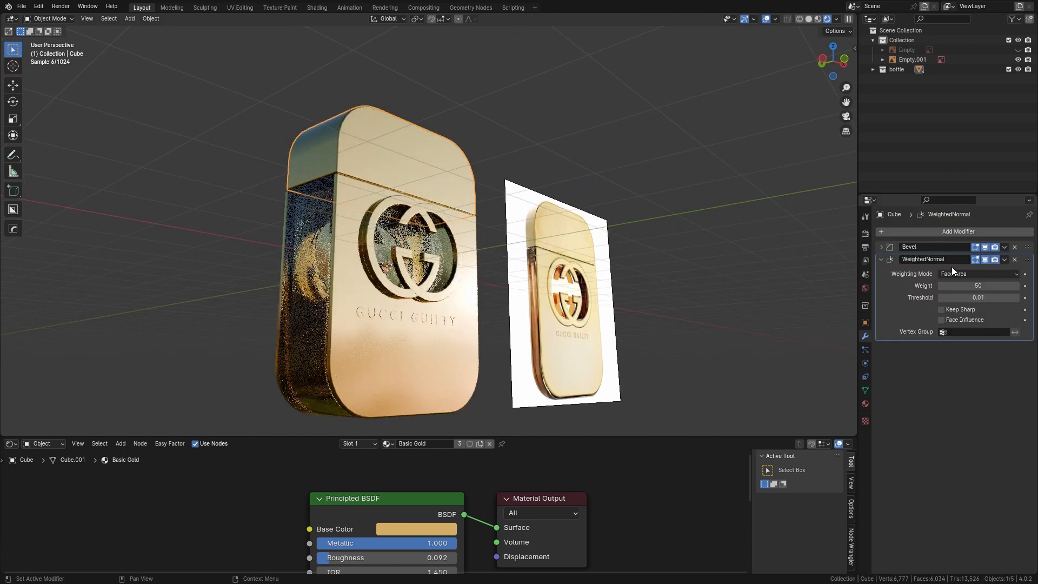
click(985, 259)
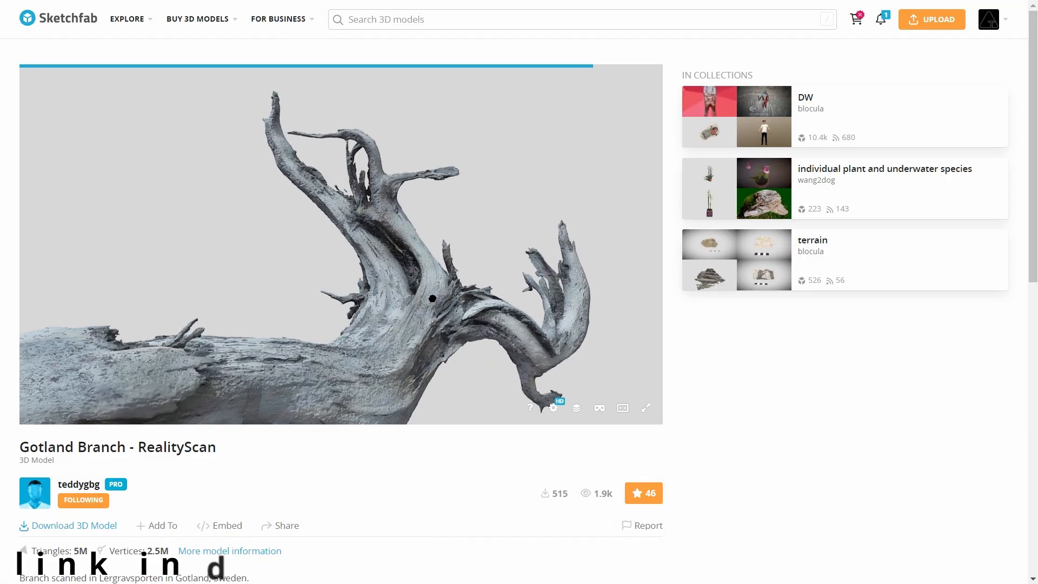
Step: Inspect the Gotland Branch model on Sketchfab, import its scene.gltf into Blender and isolate the branch in local view
drag(432, 298, 203, 292)
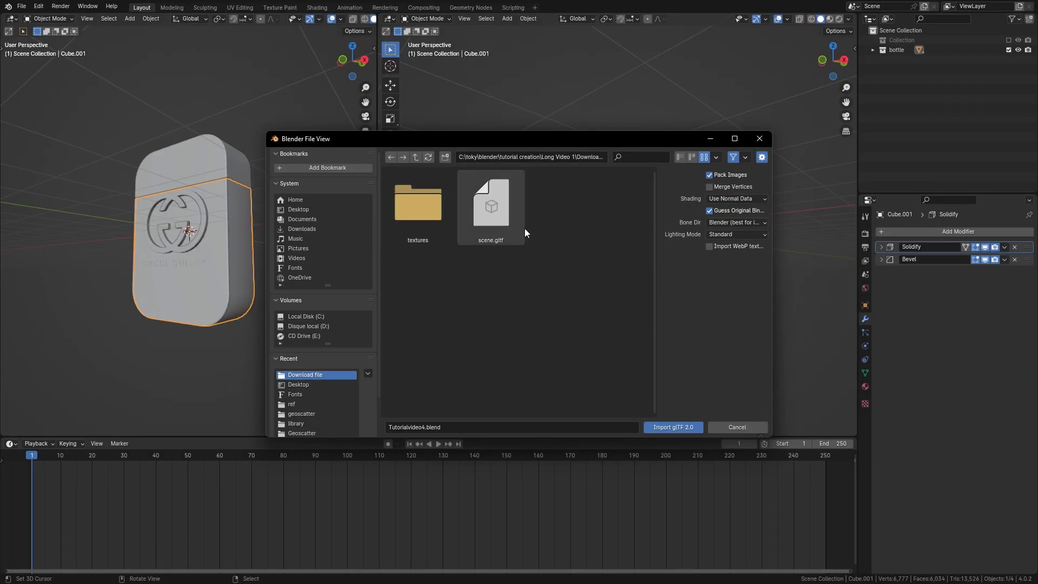
double_click(501, 225)
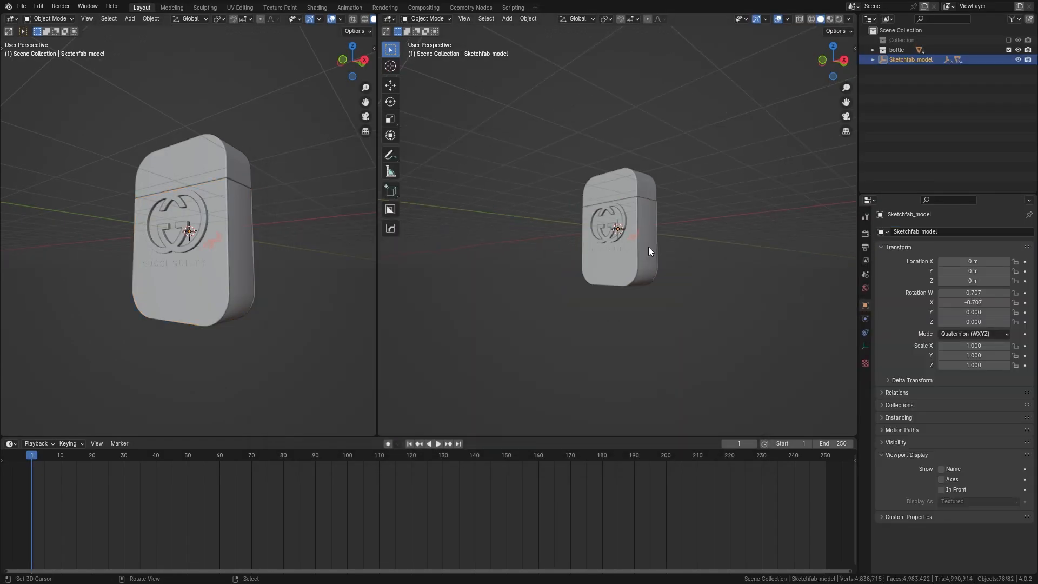
scroll(648, 250, up, 3)
mouse_move(767, 252)
middle_down()
mouse_move(578, 255)
mouse_move(657, 221)
middle_up()
key(slash)
Step: Select the imported branch's parent empties as a group and delete them, keeping the branch meshes
click(873, 60)
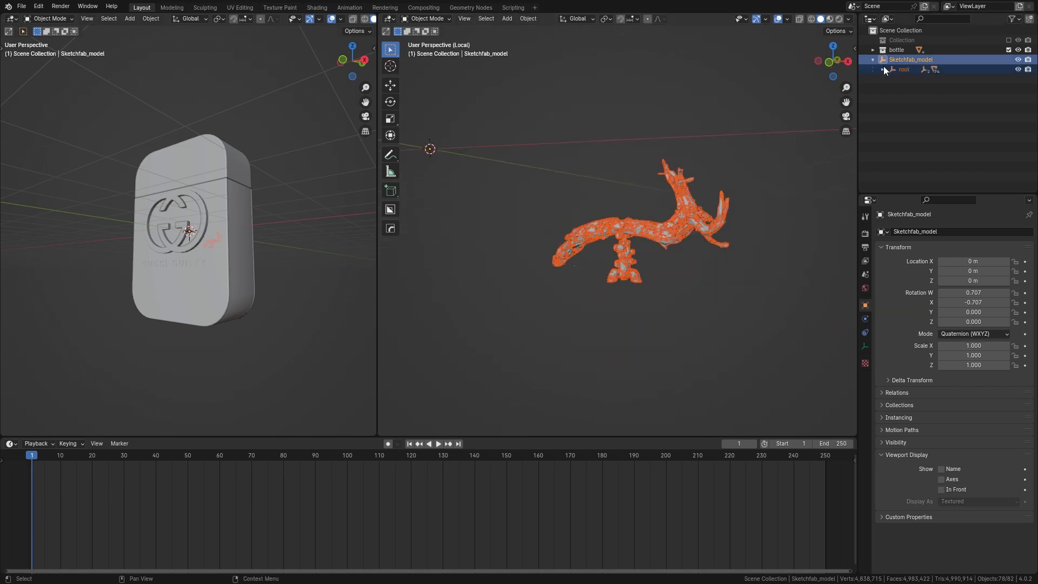
click(897, 68)
click(883, 61)
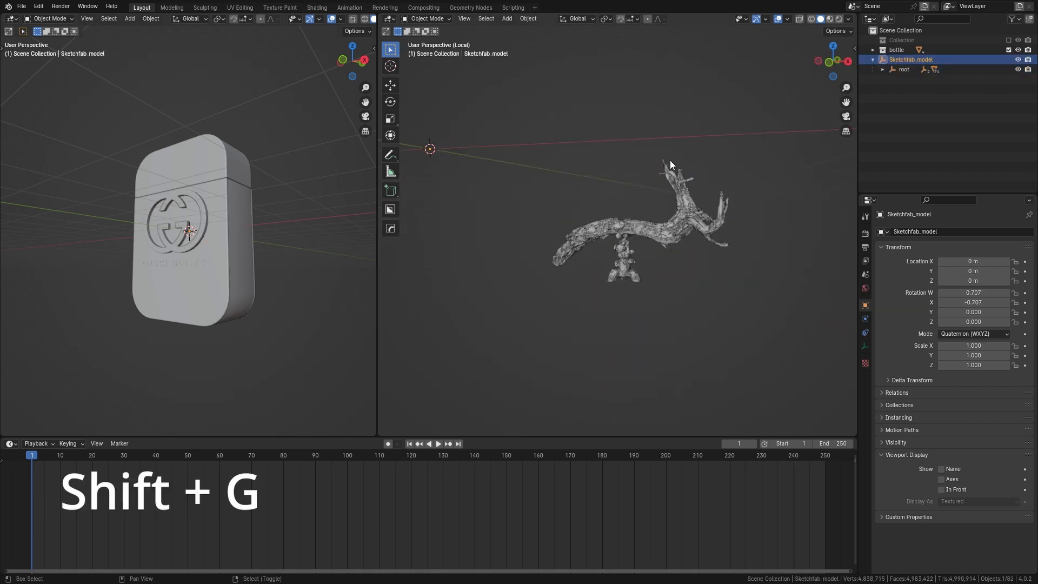
key(shift+g)
click(625, 200)
key(x)
click(643, 190)
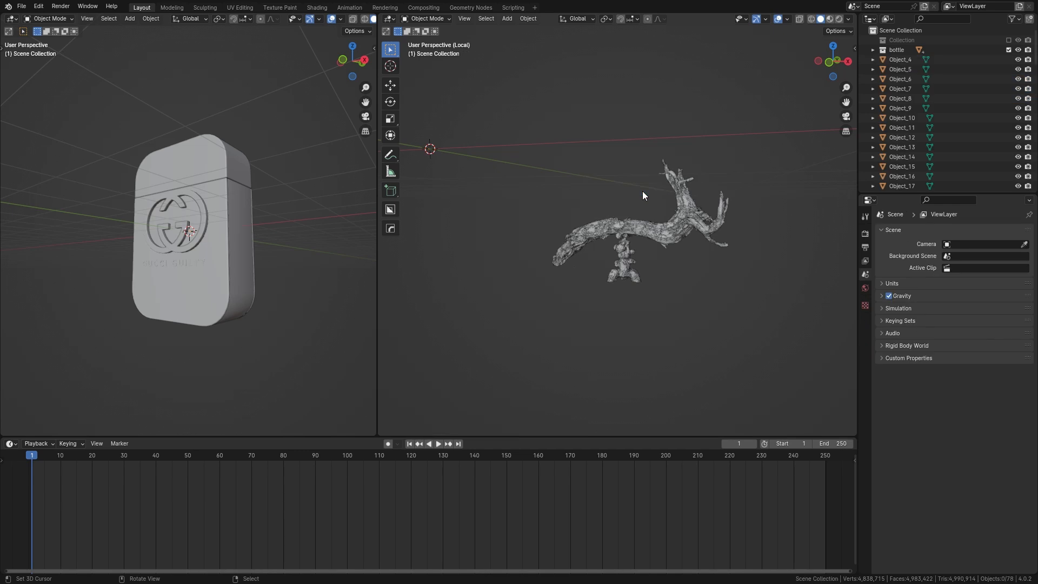
Step: Select all of the imported branch's mesh pieces and join them into a single object
scroll(643, 205, up, 3)
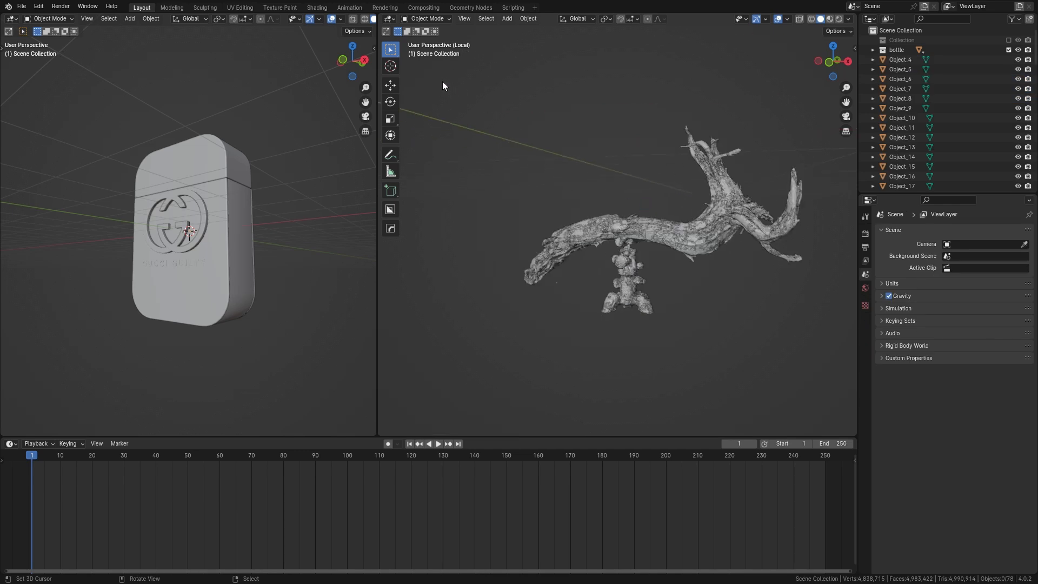
drag(443, 84, 813, 355)
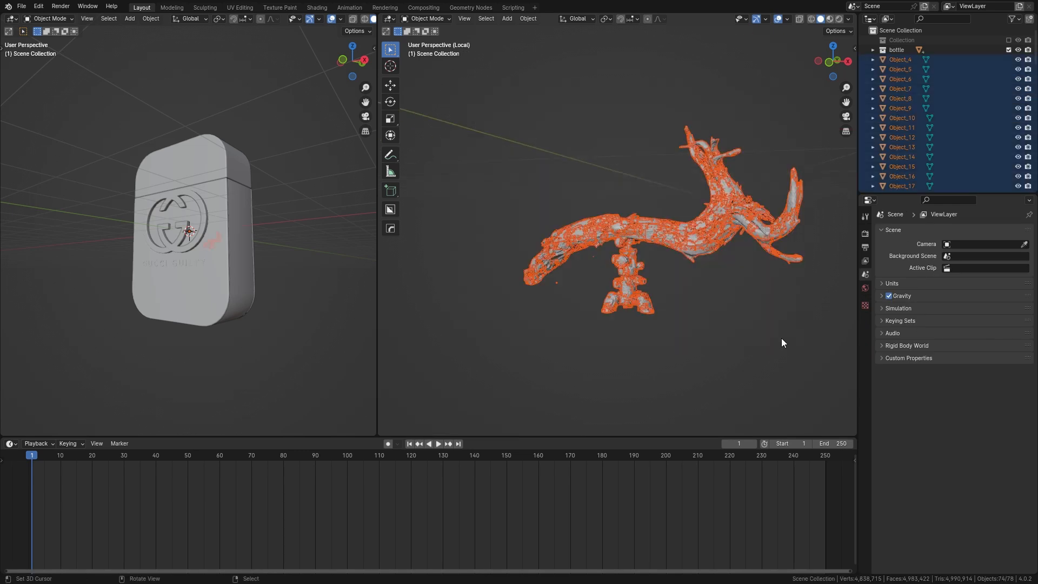
key(KP_Decimal)
key(ctrl+j)
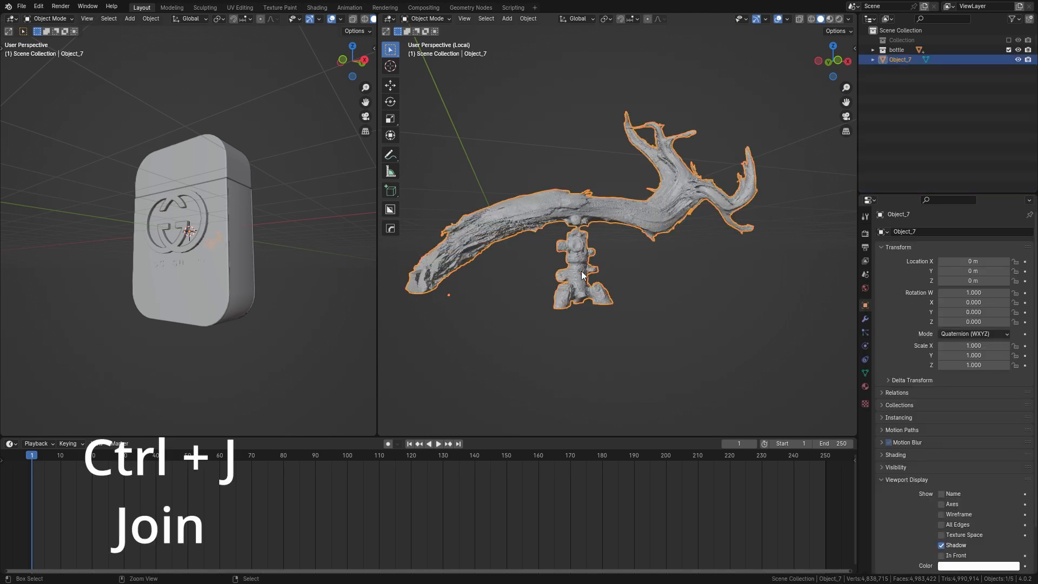
Step: In front view with X-ray on, select the branch's thick end up to the middle of its support and delete those vertices
scroll(580, 276, up, 2)
key(Tab)
key(KP_1)
drag(445, 167, 585, 253)
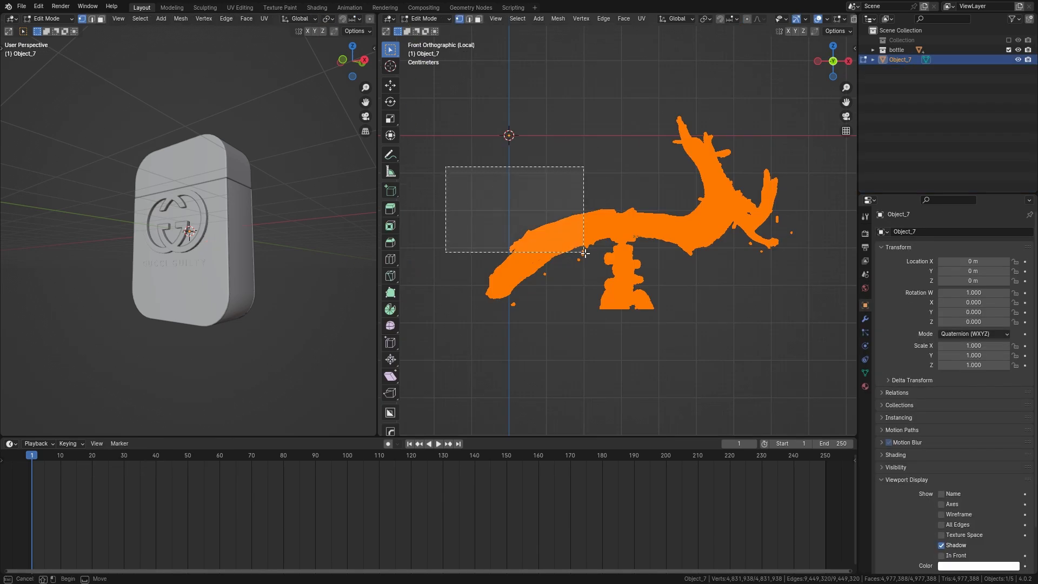
drag(585, 253, 589, 323)
scroll(803, 23, down, 3)
click(802, 22)
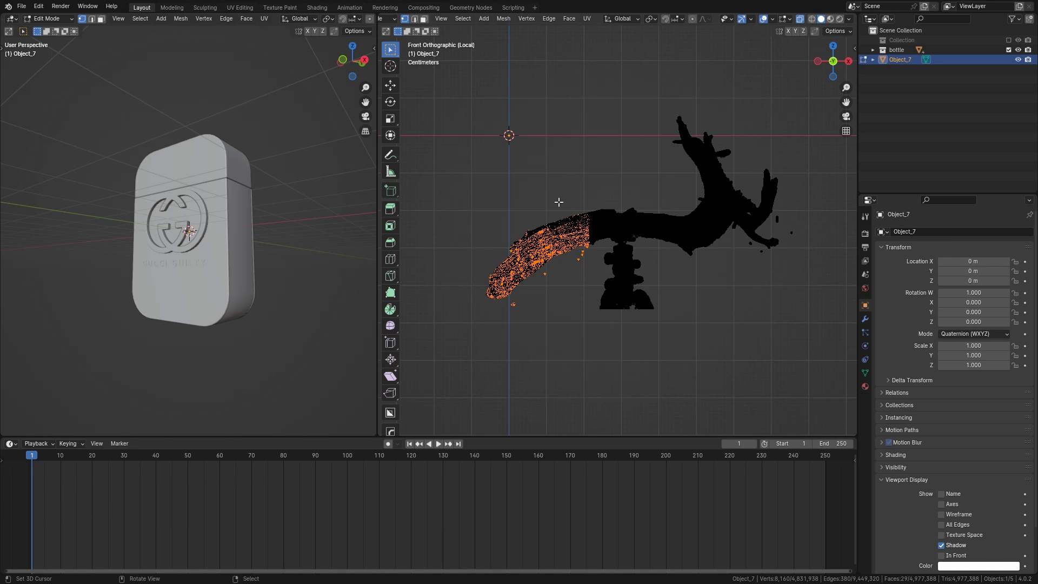
drag(434, 151, 620, 354)
key(x)
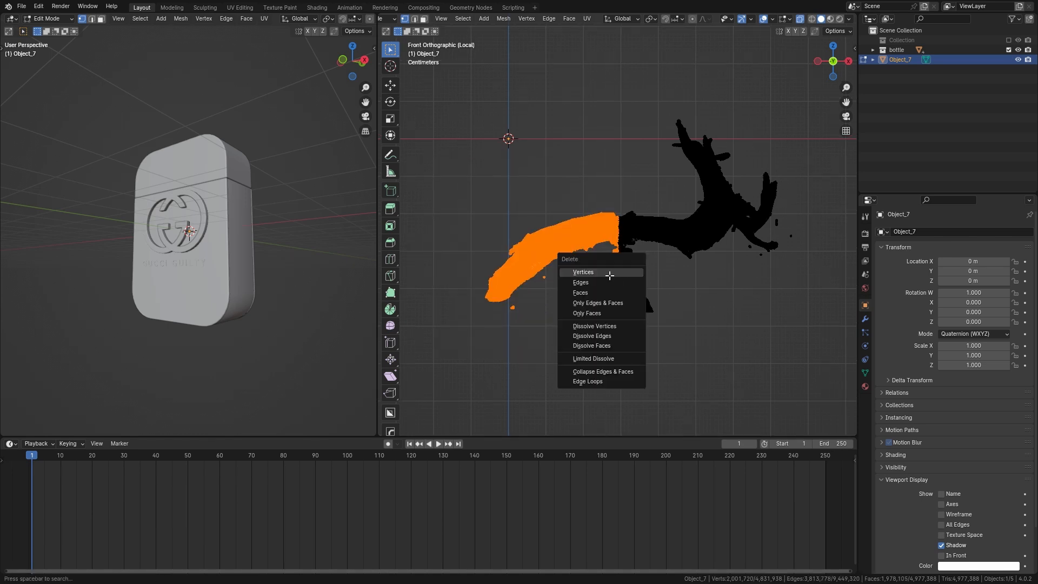
click(611, 274)
Step: Select the remaining half of the support below the branch and delete its vertices
scroll(600, 255, up, 5)
scroll(600, 254, down, 1)
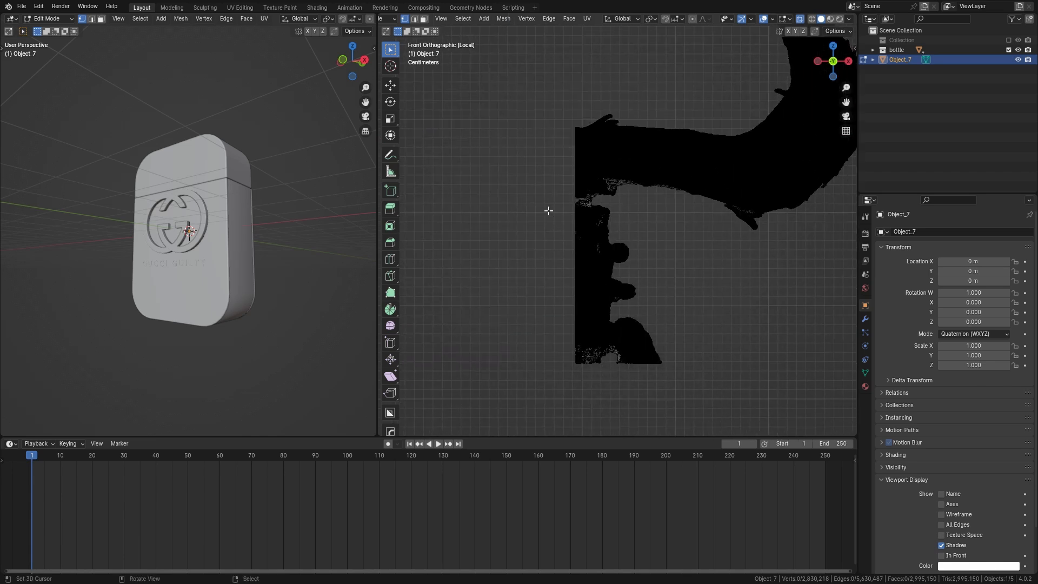
drag(541, 199, 691, 378)
key(x)
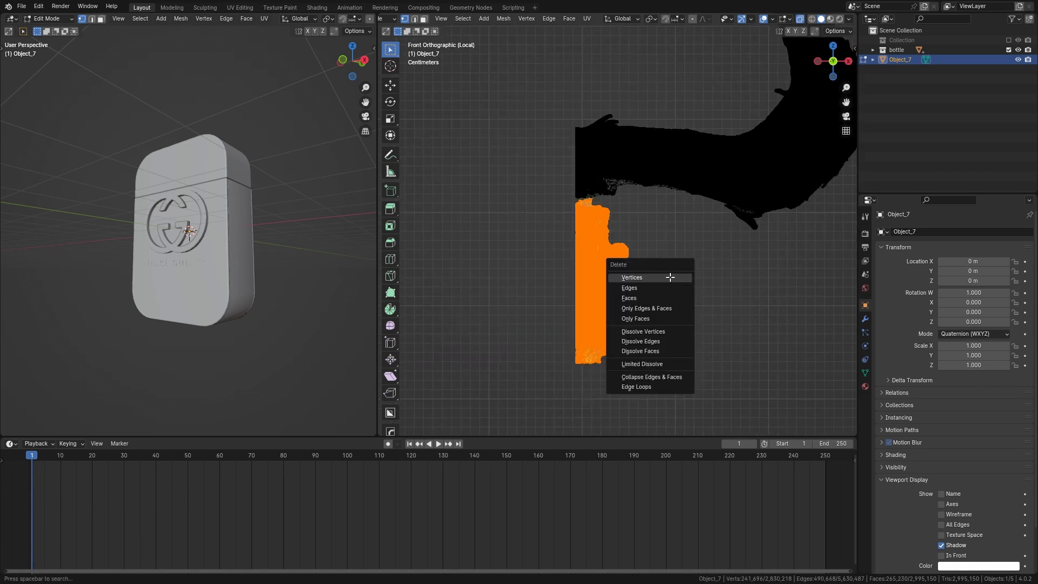
click(670, 278)
Step: Circle-select the small loose fragments floating around the branch's twigs and delete them
scroll(670, 280, down, 2)
scroll(675, 257, up, 5)
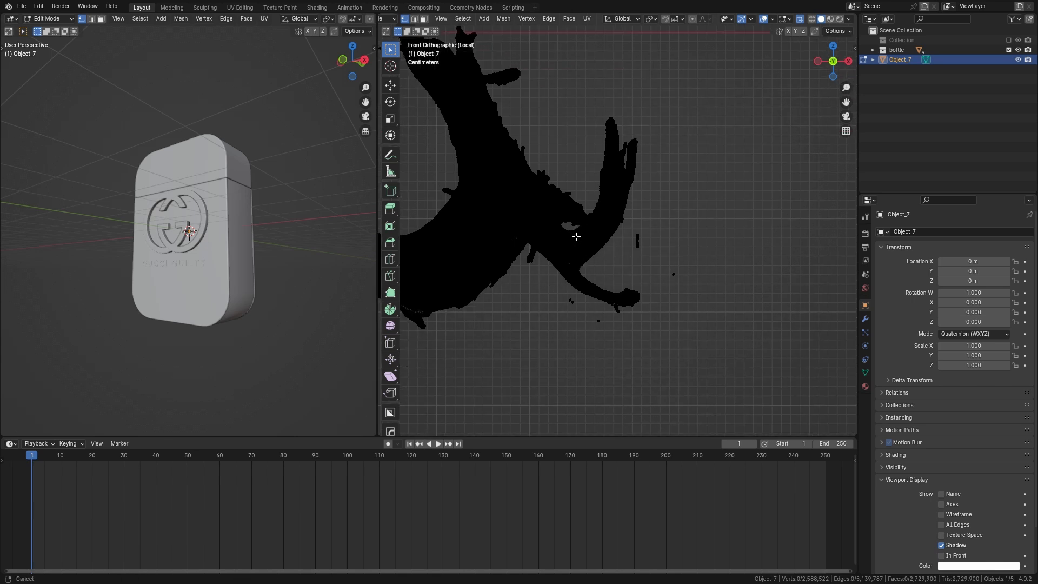
scroll(603, 240, up, 2)
key(c)
click(653, 236)
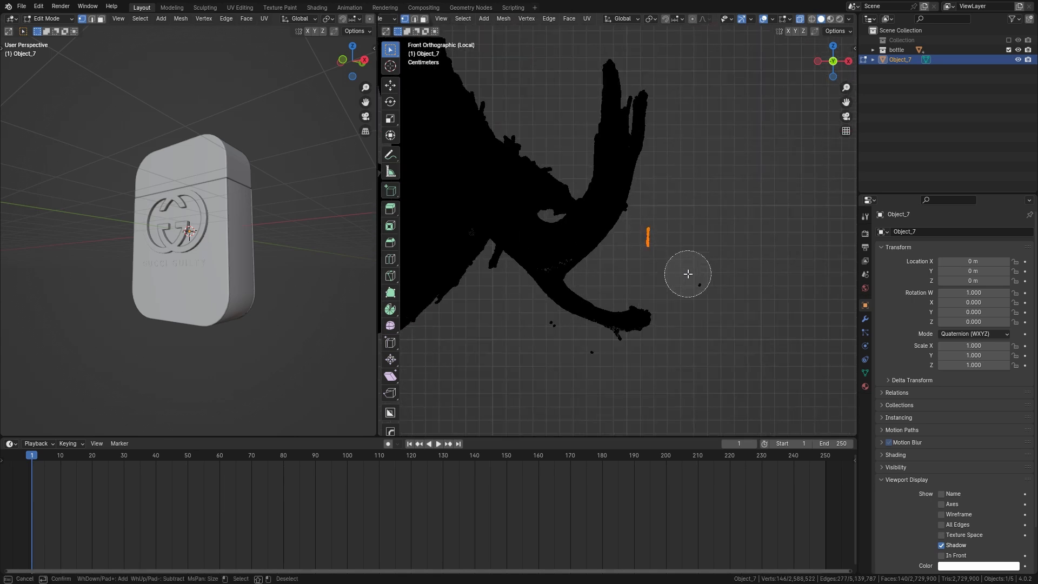
click(694, 279)
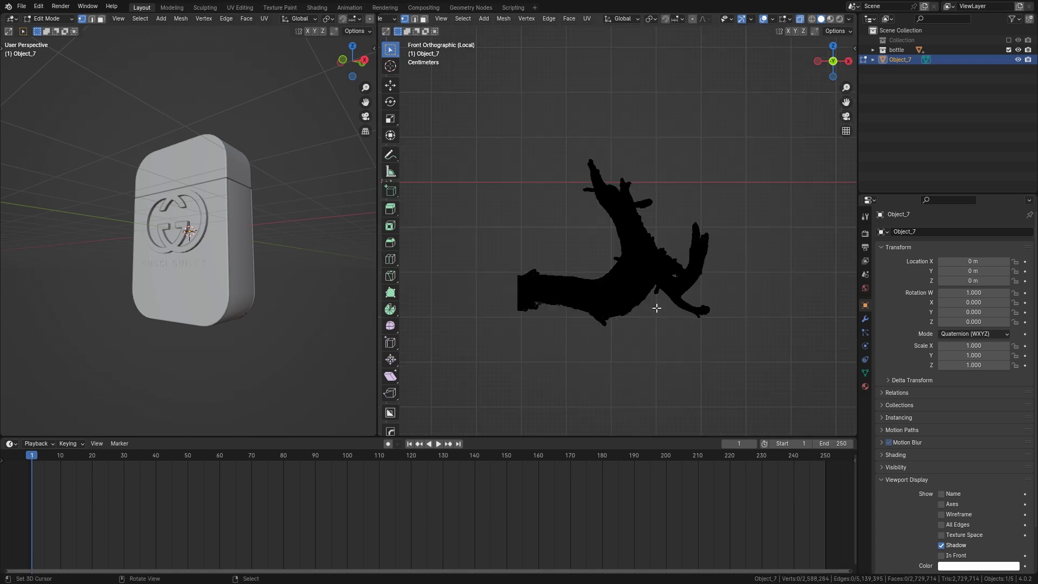
Step: Leave edit mode and local view, and reset the branch's origin so the mesh is centred at the world origin
key(Tab)
middle_drag(656, 308, 605, 230)
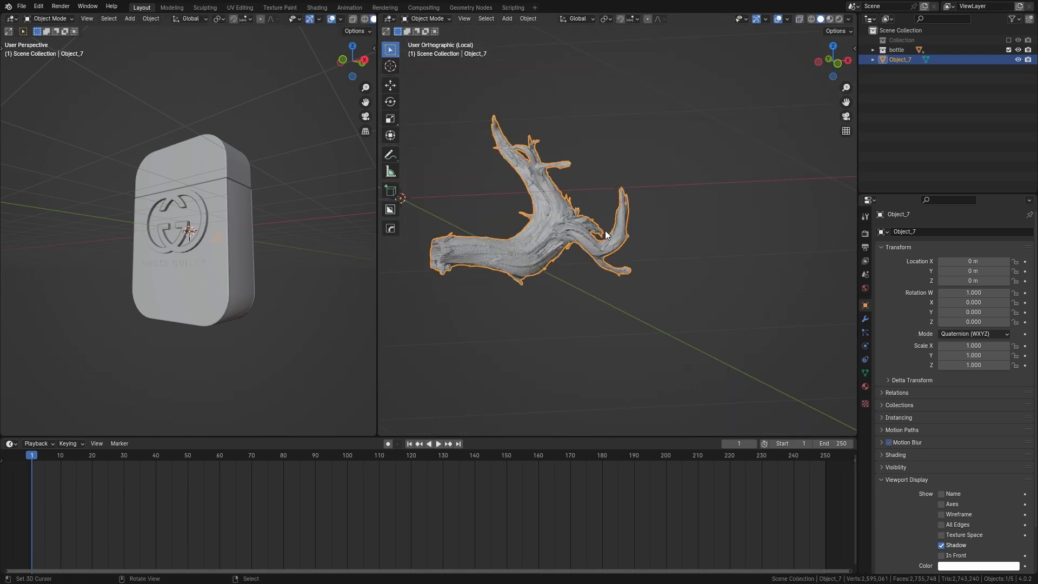
key(KP_Divide)
right_click(578, 332)
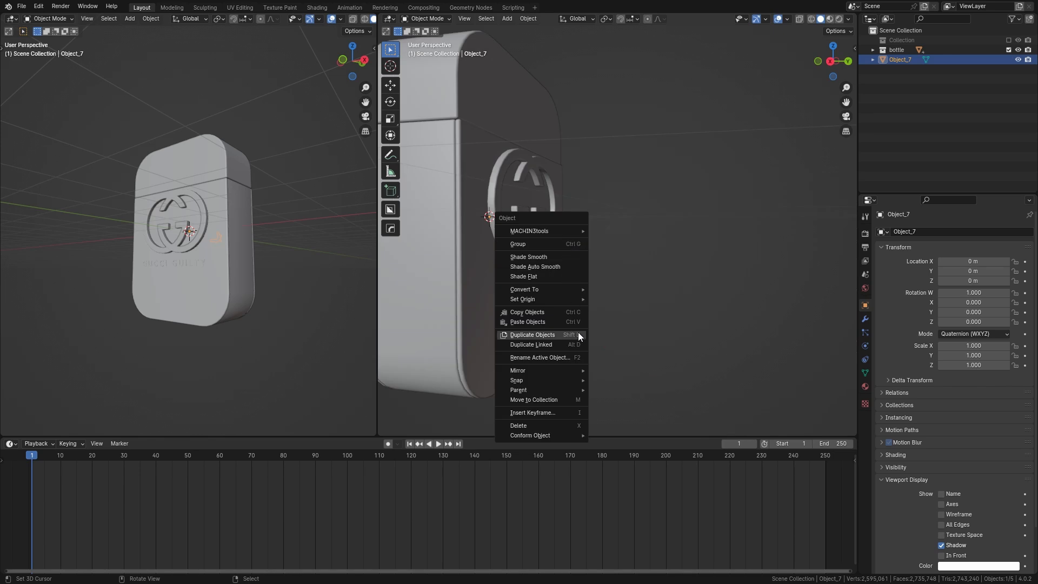
mouse_move(541, 299)
click(634, 311)
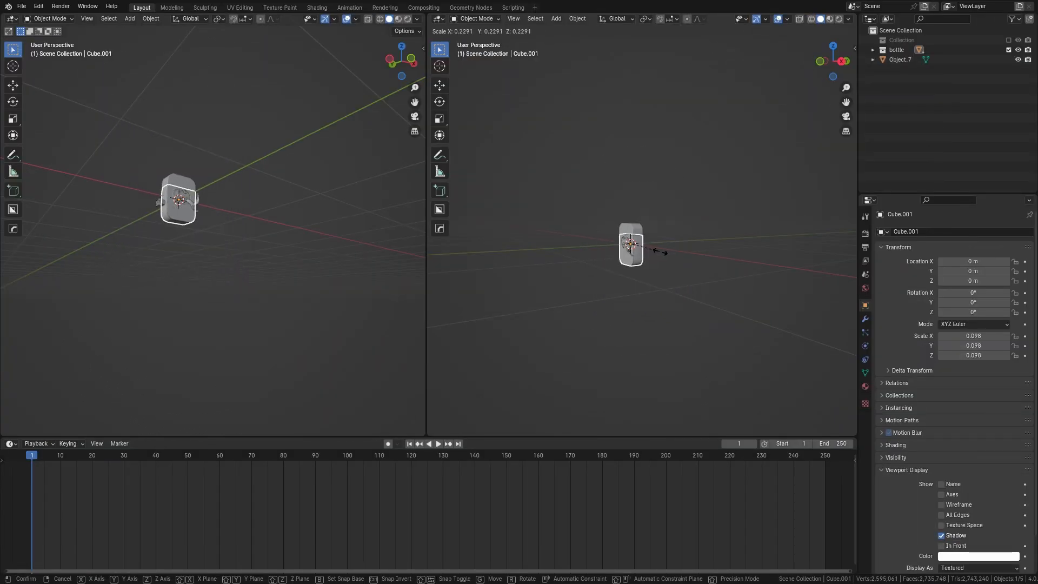
Step: Scale the bottle down, and scale the branch up to 3.119
click(665, 257)
scroll(655, 259, up, 3)
click(206, 203)
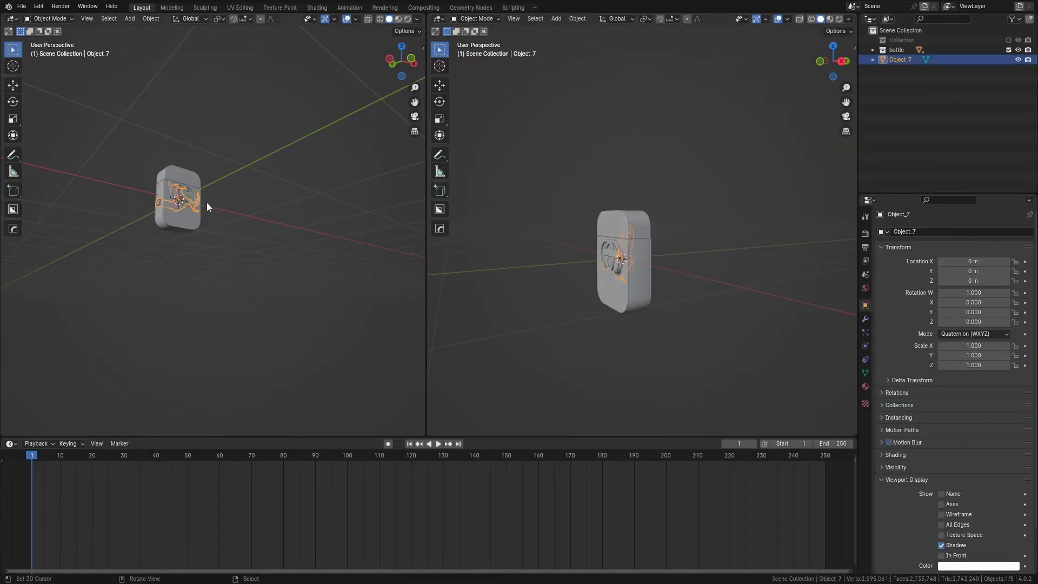
scroll(657, 282, up, 2)
key(s)
click(821, 264)
Step: Rotate the branch, including 90° around X, and lower it about 0.328 m along Z beneath the bottle
key(r)
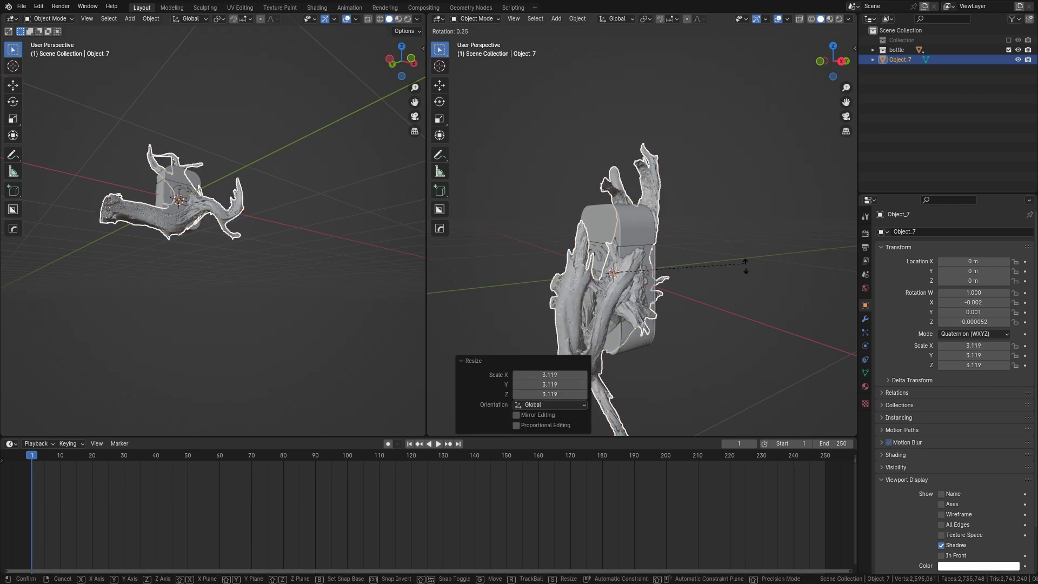
key(r)
click(775, 262)
text(rx90)
key(Return)
key(g)
key(z)
click(740, 216)
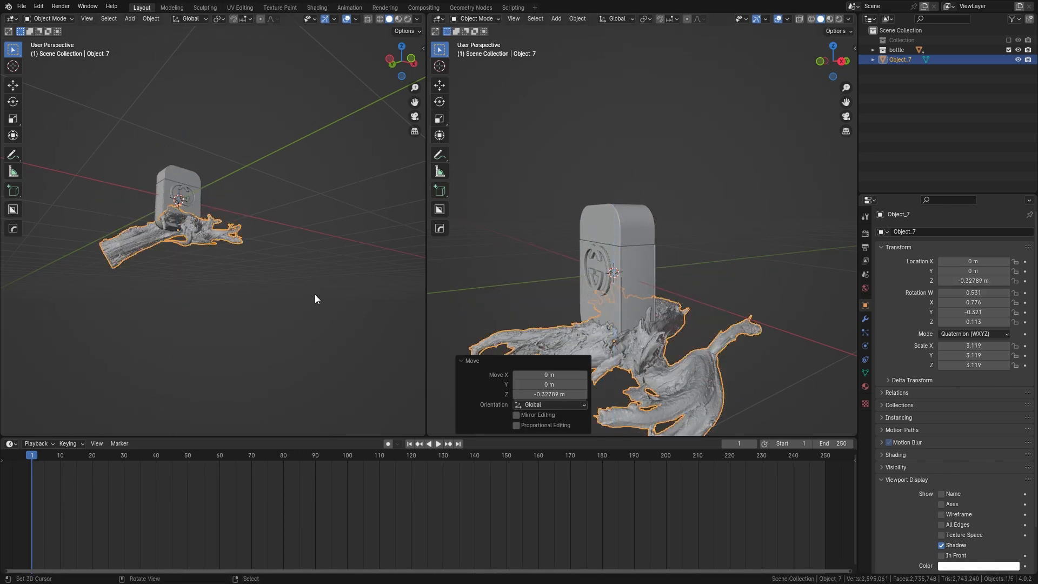
Step: Show one viewport in rendered shading and enable Scene World for its lighting
key(z)
click(307, 187)
middle_drag(306, 187, 289, 209)
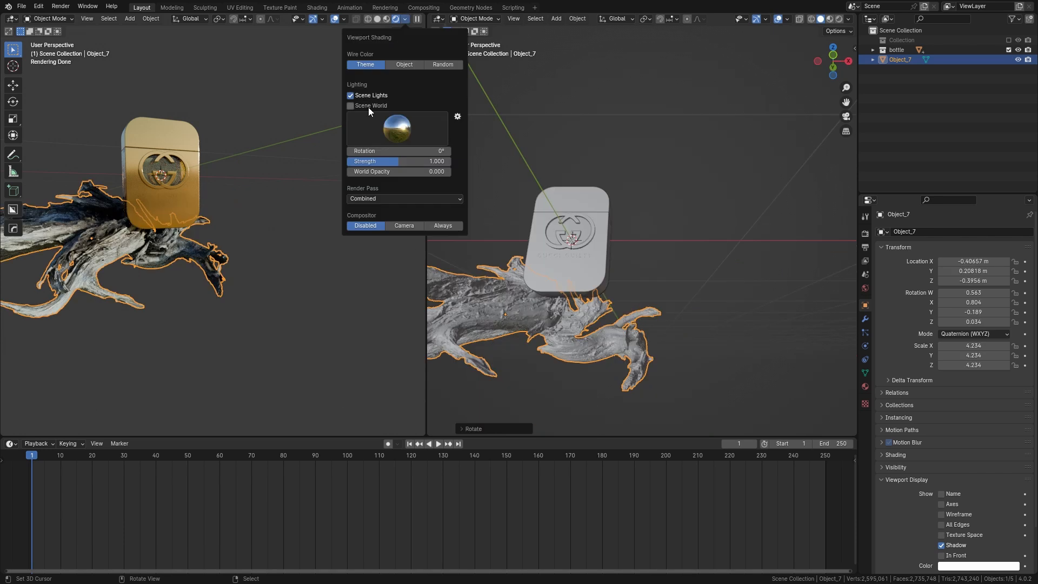
click(367, 107)
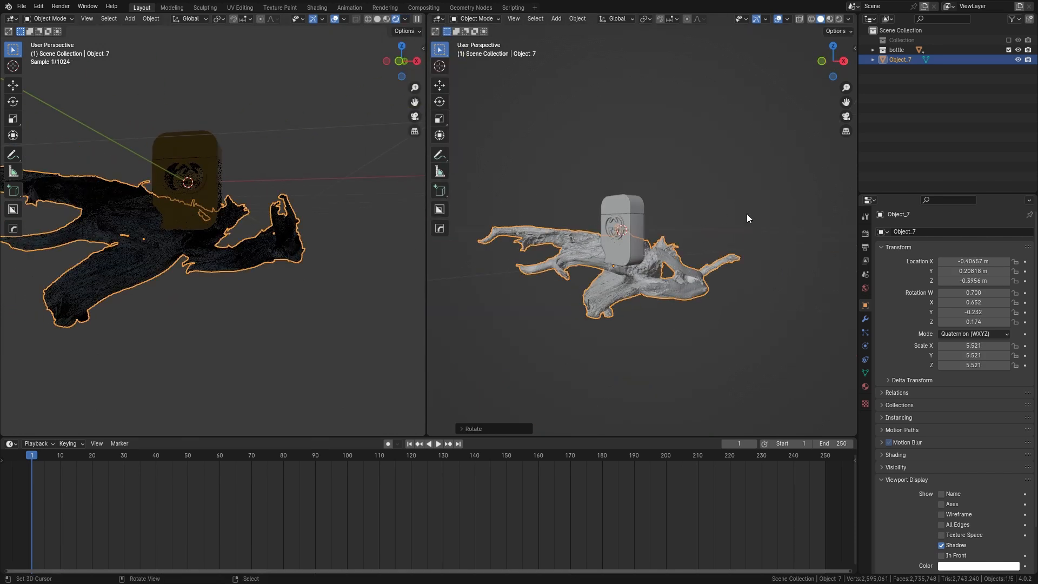
Step: Set the world background colour to an Environment Texture and load the first image from the Hdri folder
click(863, 285)
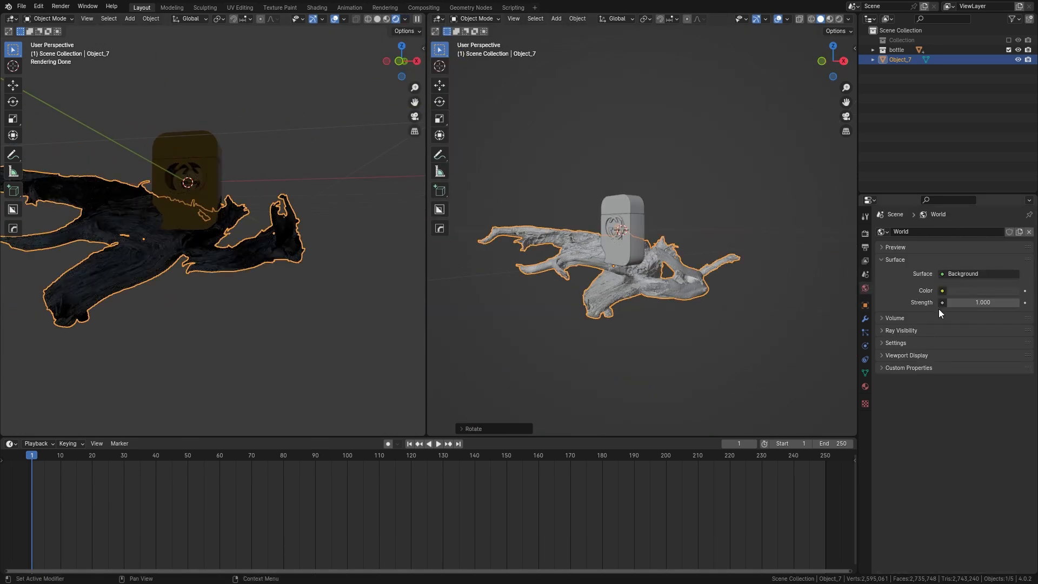
click(941, 291)
click(761, 333)
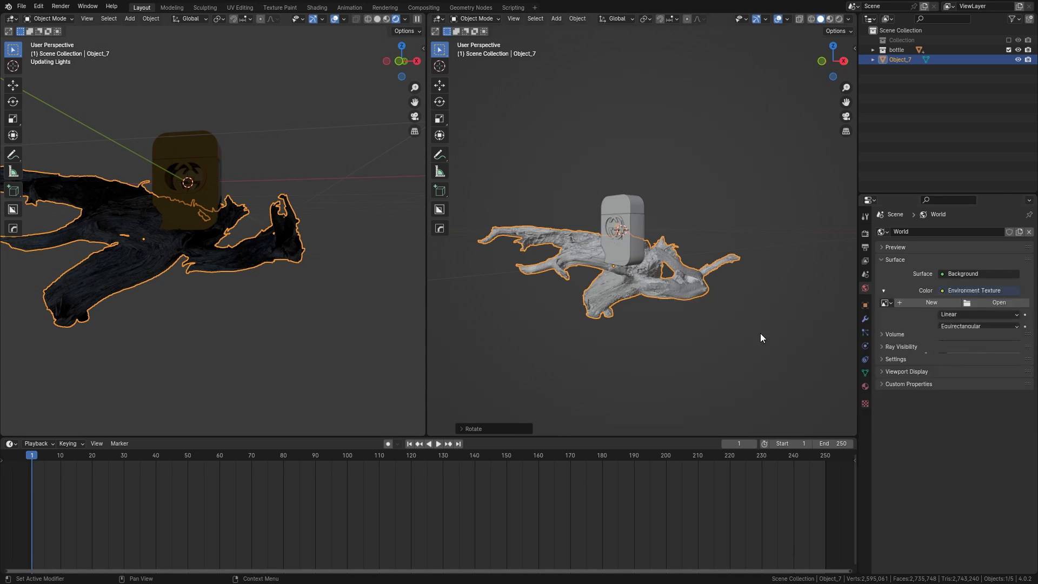
click(971, 303)
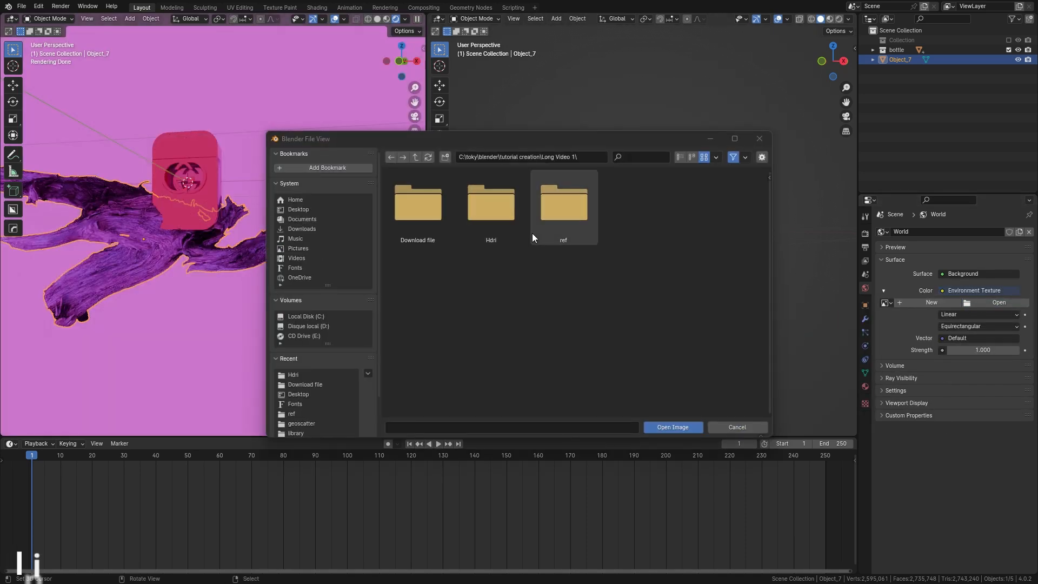
click(489, 227)
double_click(488, 225)
double_click(414, 199)
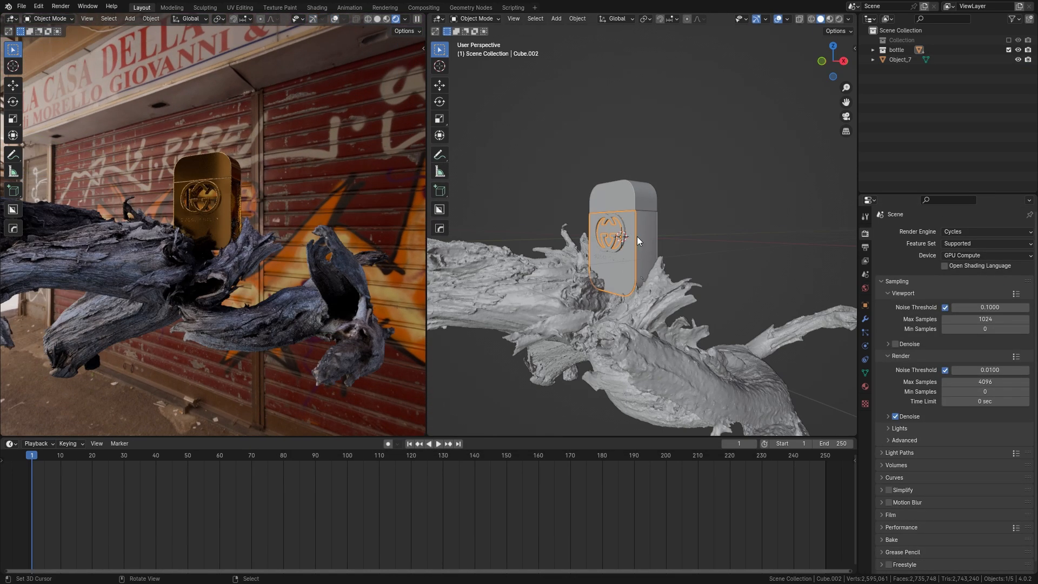
Step: Select the bottle and rotate it so that it leans at an angle on the branch
click(637, 235)
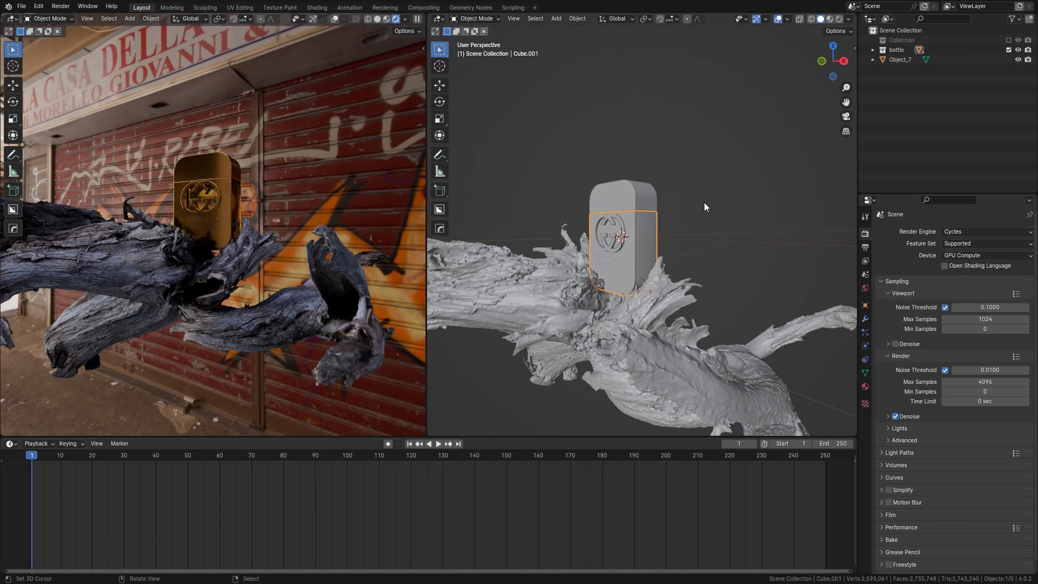
key(r)
click(698, 238)
middle_drag(696, 238, 673, 245)
key(r)
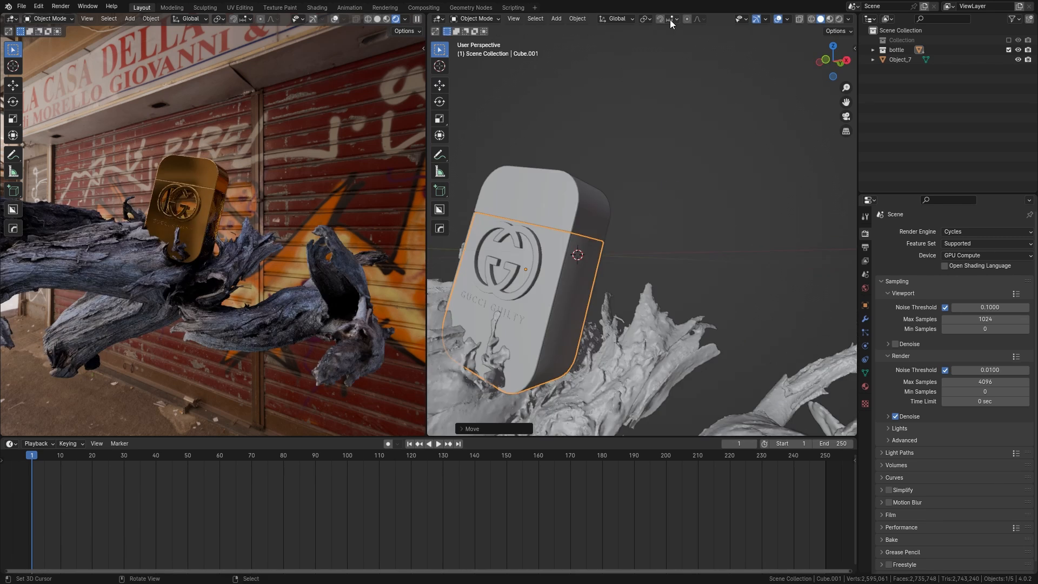
Step: Set snapping to Face to seat the bottle on the branch, and scale bottle and branch down together to about half size
click(671, 19)
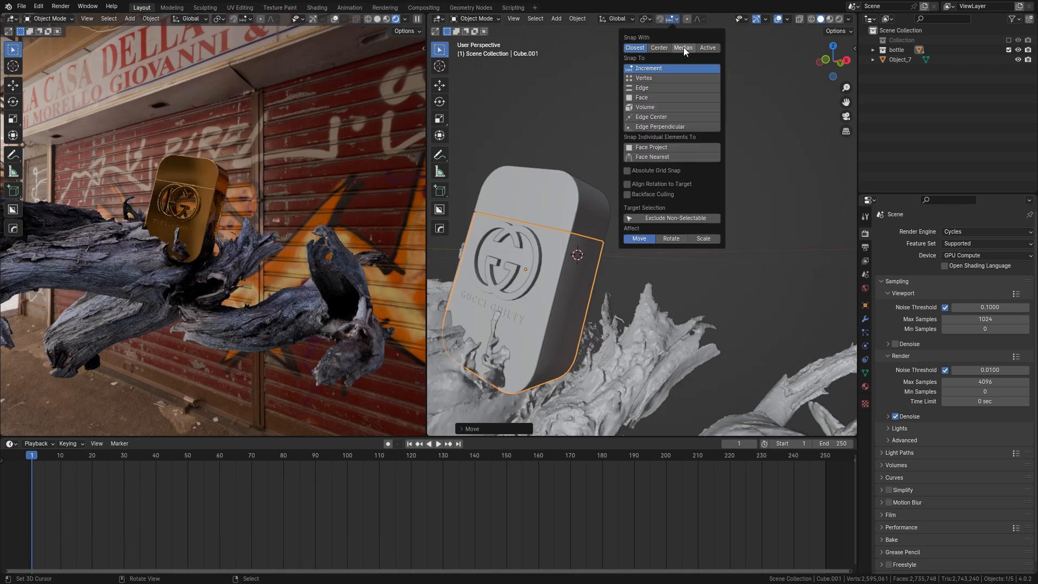
click(642, 96)
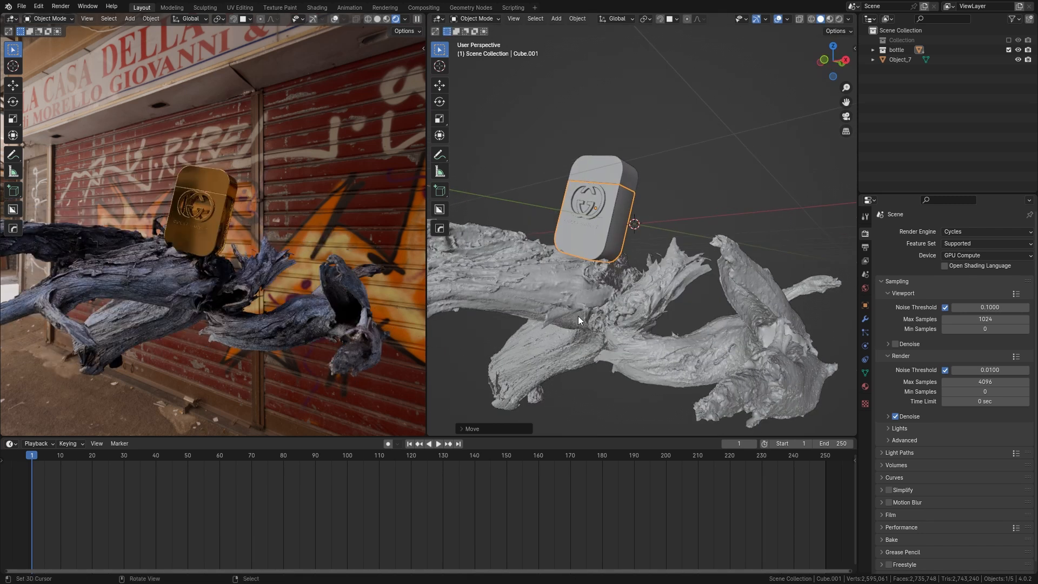
click(579, 320)
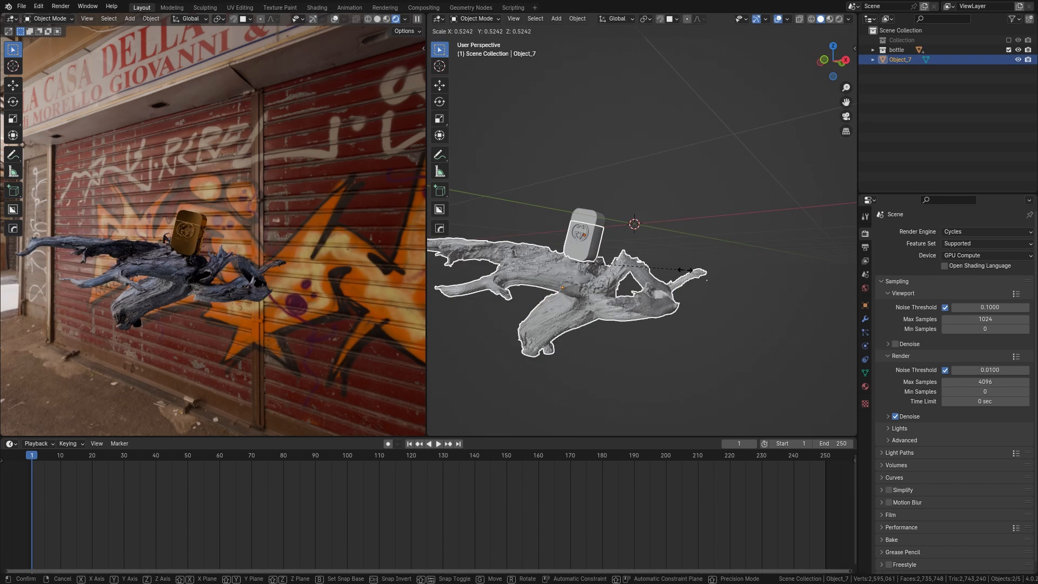
Step: Add a camera, look through it in both viewports and lock the camera to the view
key(shift+a)
click(604, 391)
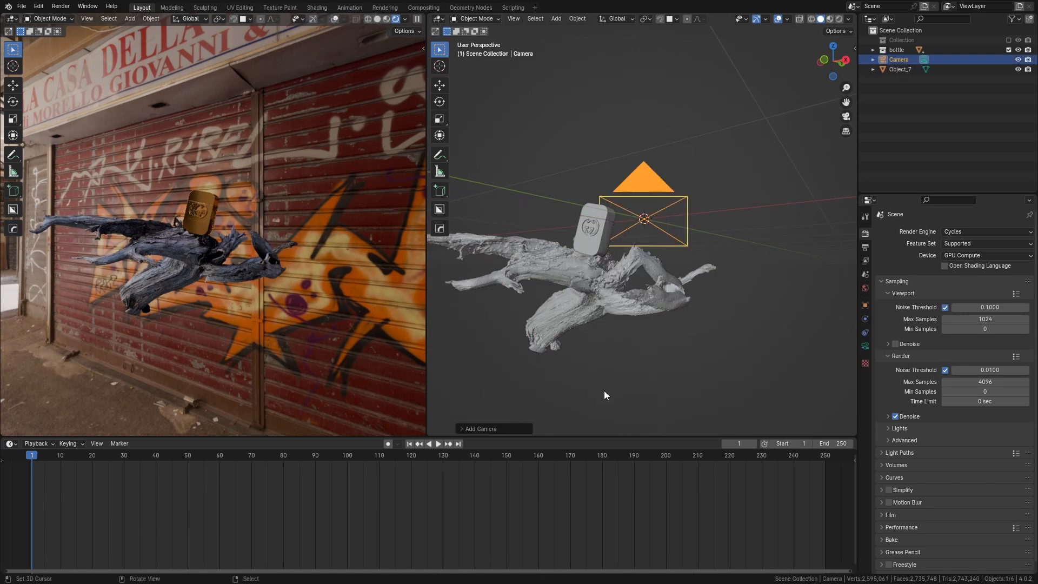
scroll(650, 249, up, 3)
key(KP_0)
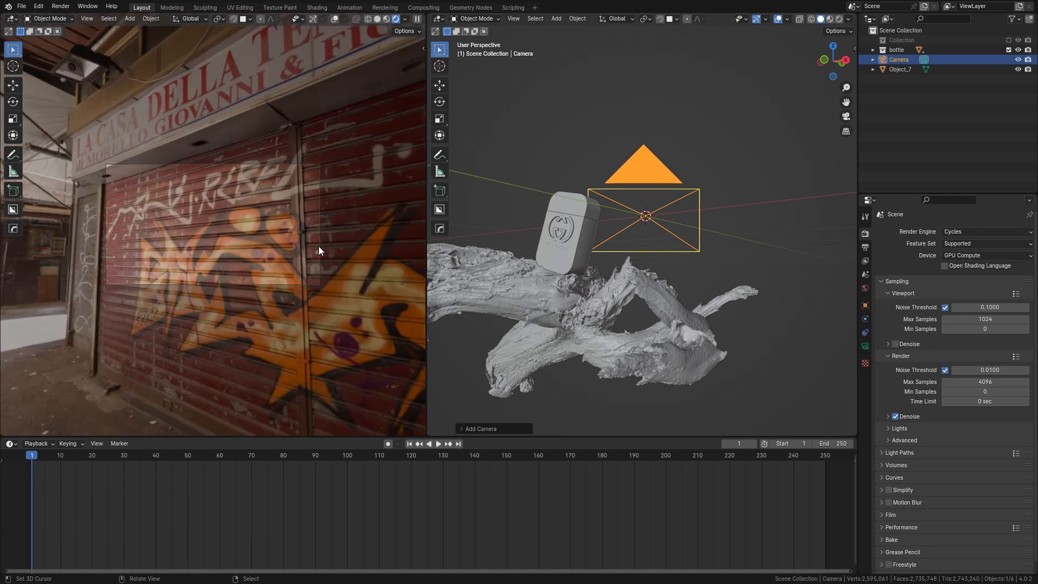
key(n)
scroll(643, 186, up, 1)
key(KP_0)
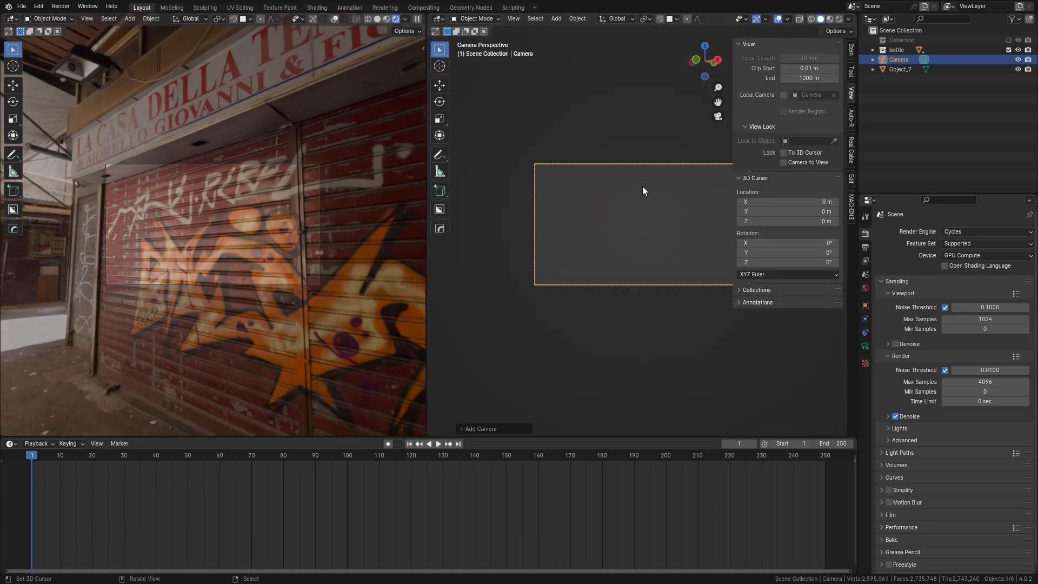
click(784, 163)
Step: Set the camera's focal length to 76 mm and orbit the camera to frame the bottle on the branch
click(865, 346)
click(998, 277)
text(7)
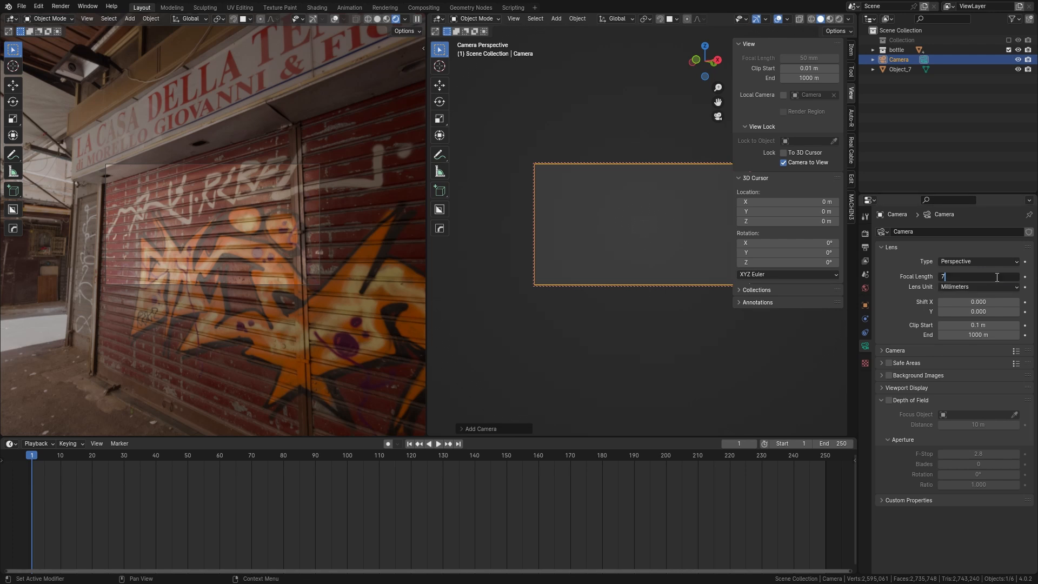
text(6)
key(Return)
middle_drag(685, 253, 660, 248)
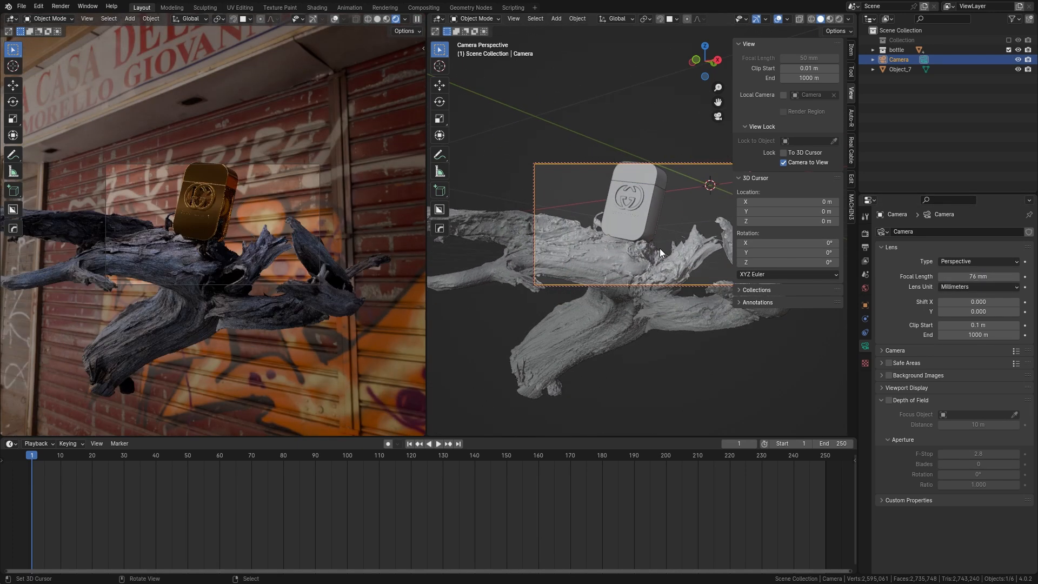
Step: Enable Render Region in the output format settings and shift the camera so the whole bottle sits inside the frame
key(n)
click(865, 248)
click(970, 298)
scroll(612, 245, up, 2)
scroll(611, 245, down, 2)
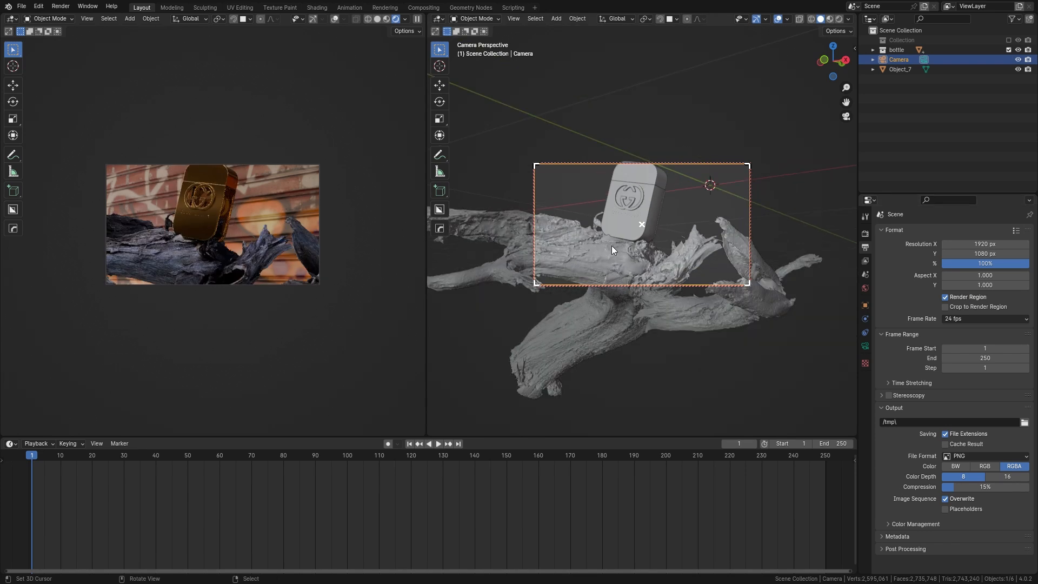
shift+middle_drag(655, 215, 660, 246)
scroll(216, 219, up, 4)
scroll(261, 244, down, 1)
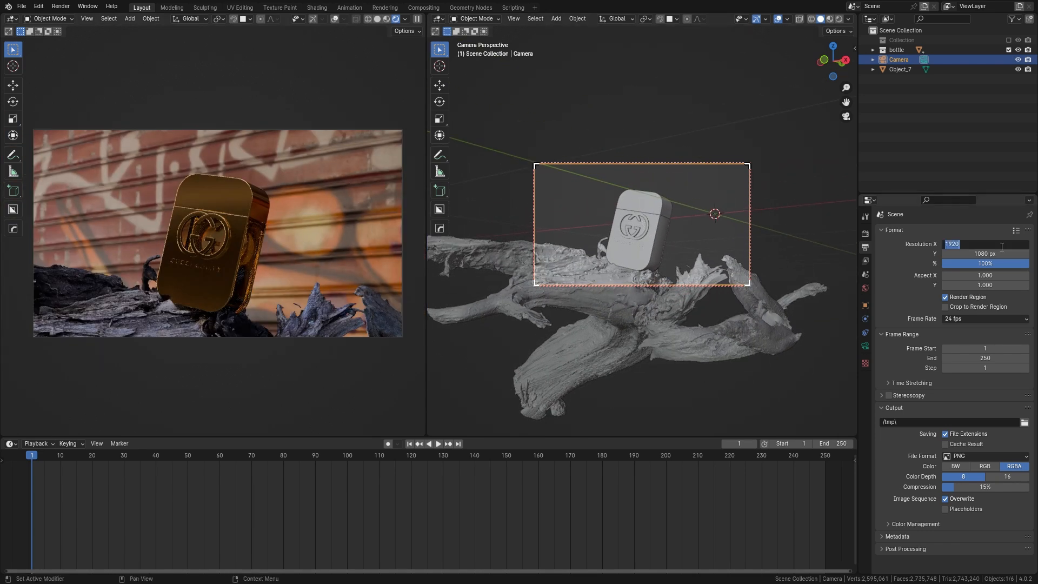
Step: Set the render resolution to 3400 × 4400 px and shift and tilt the camera to reframe the bottle
key(Return)
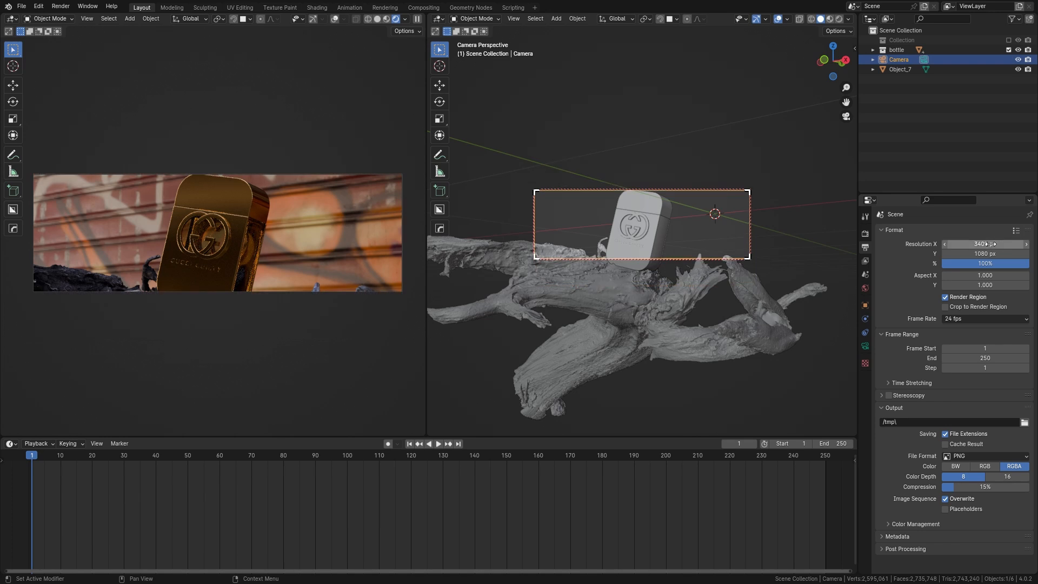
key(Return)
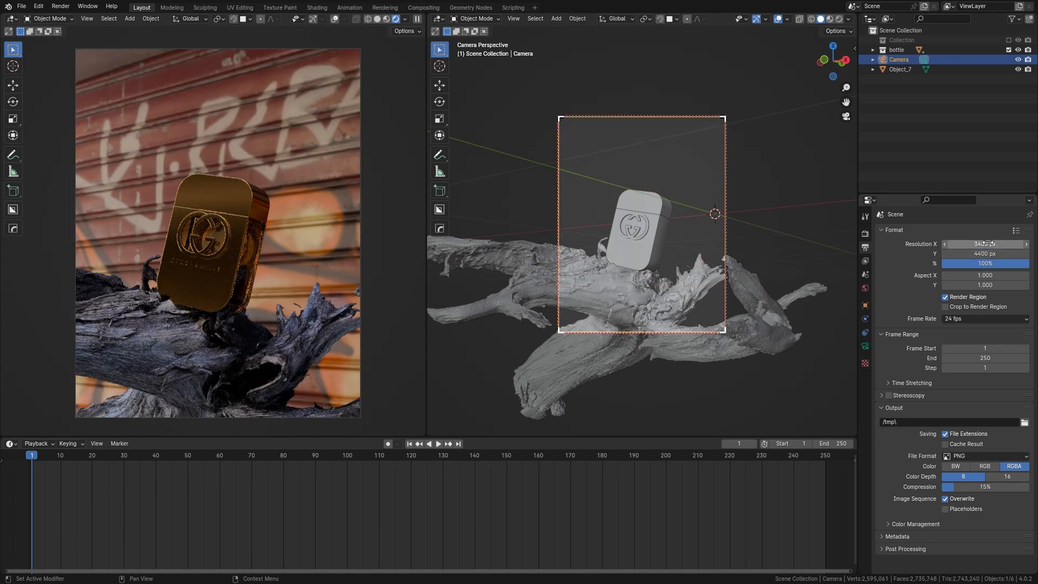
shift+middle_drag(644, 222, 656, 243)
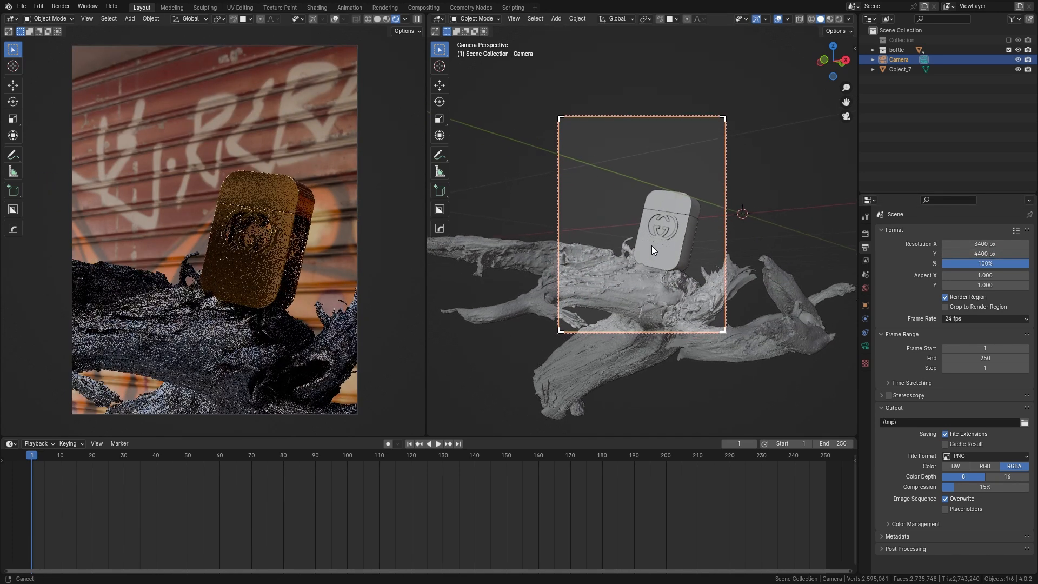
key(r)
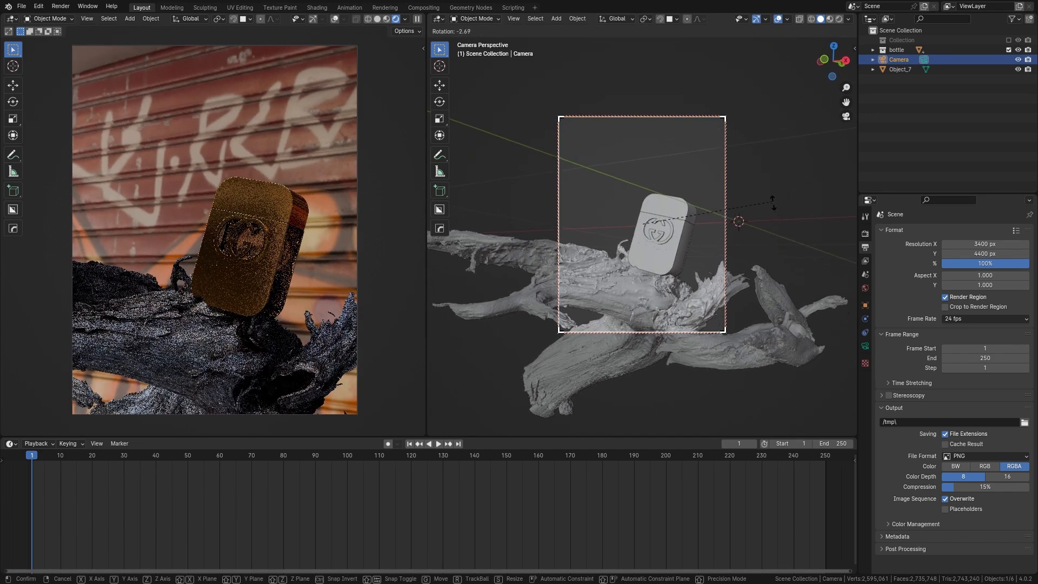
click(773, 198)
Step: Place the 3D cursor at the lower front of the bottle, add an empty there and rename it Focal
shift+right_click(660, 254)
scroll(660, 253, down, 1)
key(shift+a)
click(698, 131)
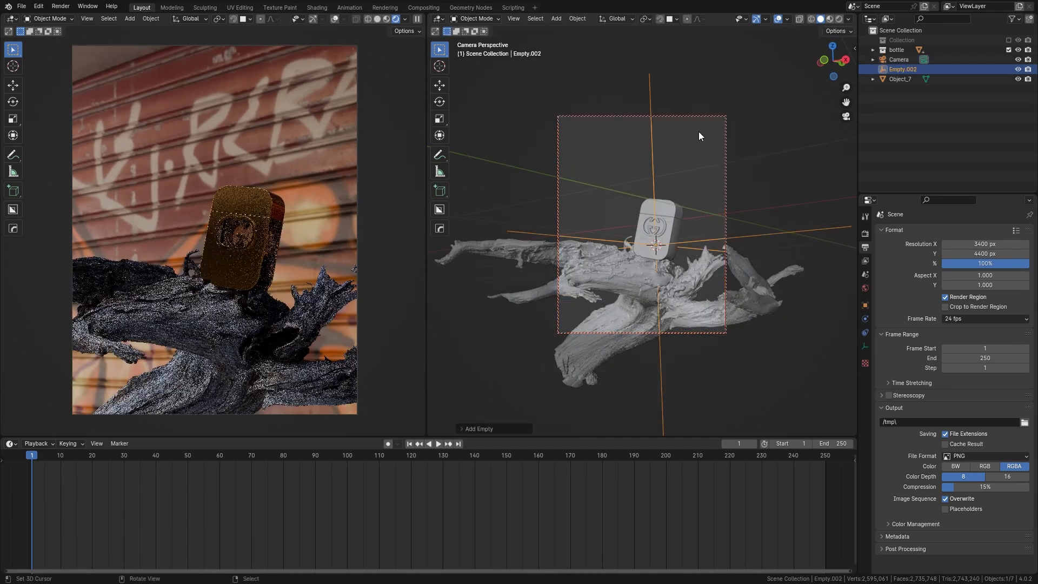
key(F2)
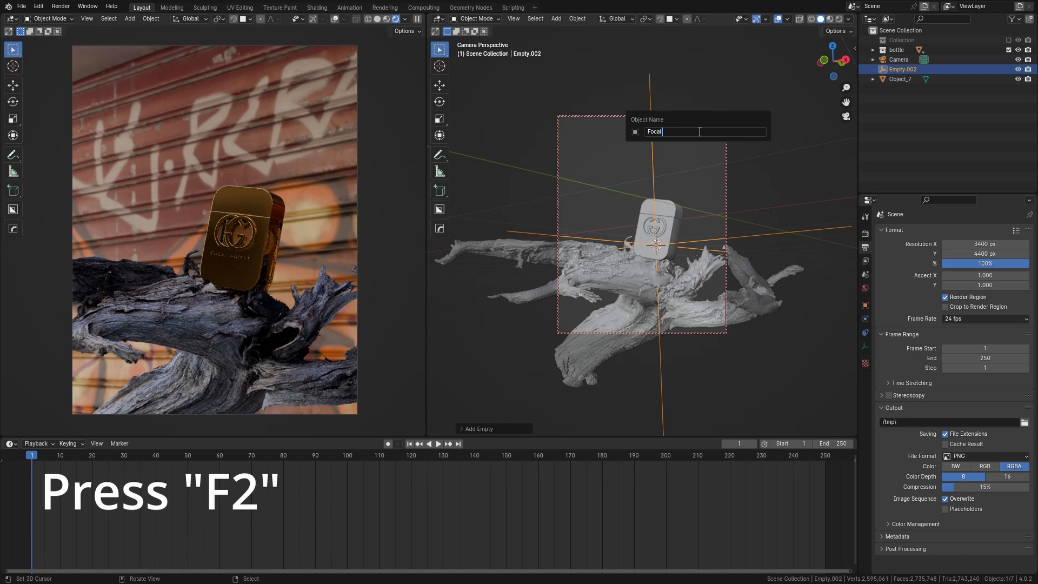
key(Return)
Step: Enable depth of field on the camera with Focal as the focus object and an F-Stop of 1.6
click(899, 60)
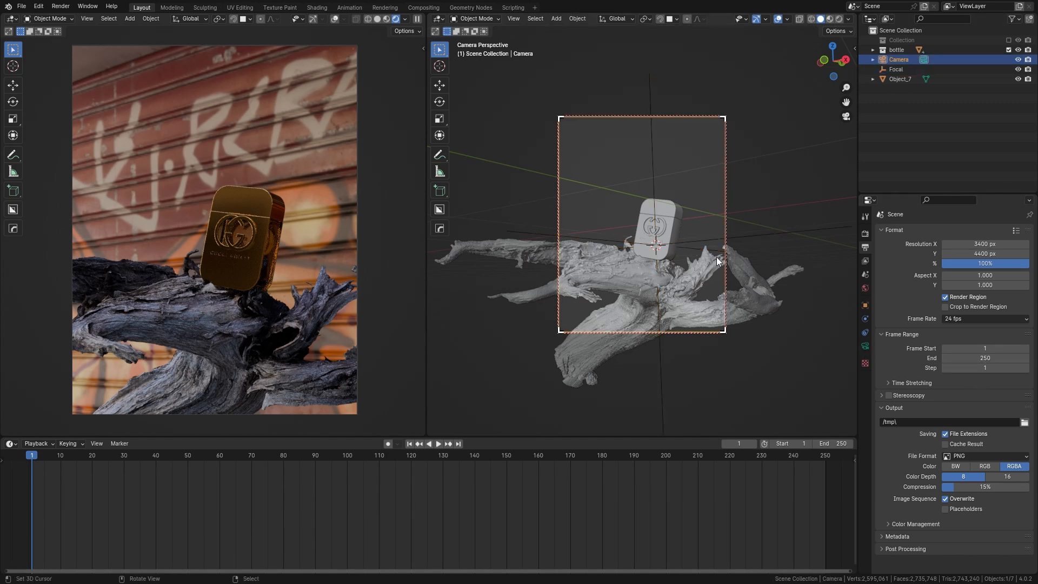
key(KP_0)
click(866, 346)
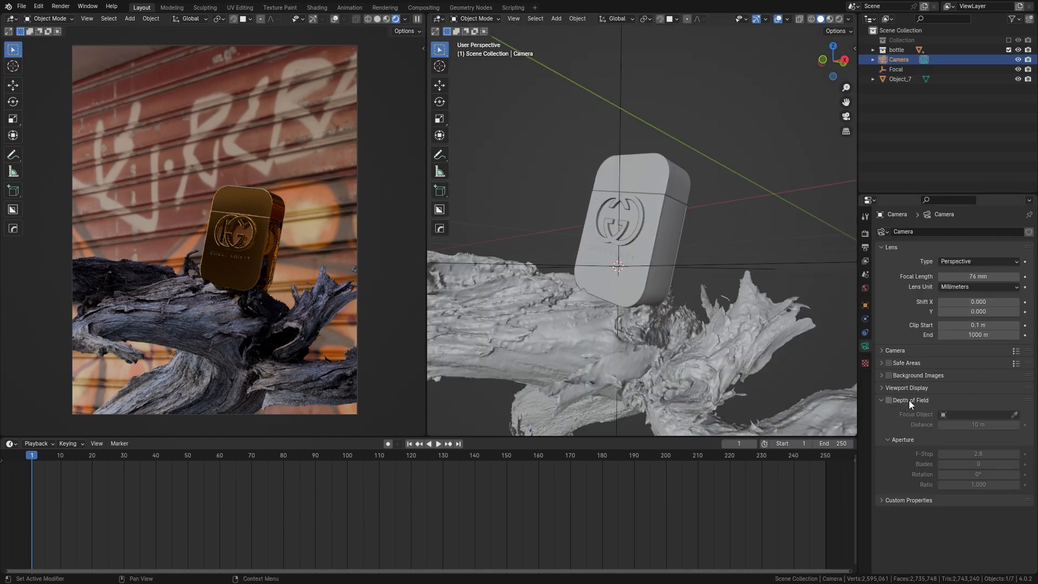
click(963, 415)
text(f)
key(Return)
click(890, 400)
text(1.6)
key(Return)
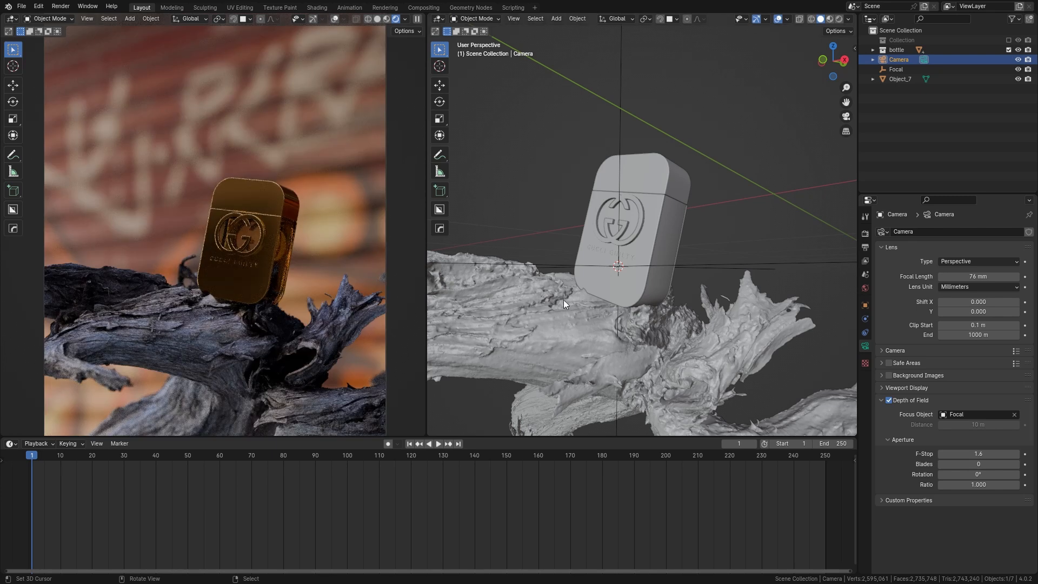
Step: Look through the camera and move it closer so the bottle fills more of the frame
key(KP_0)
scroll(631, 258, up, 3)
shift+middle_drag(631, 257, 645, 251)
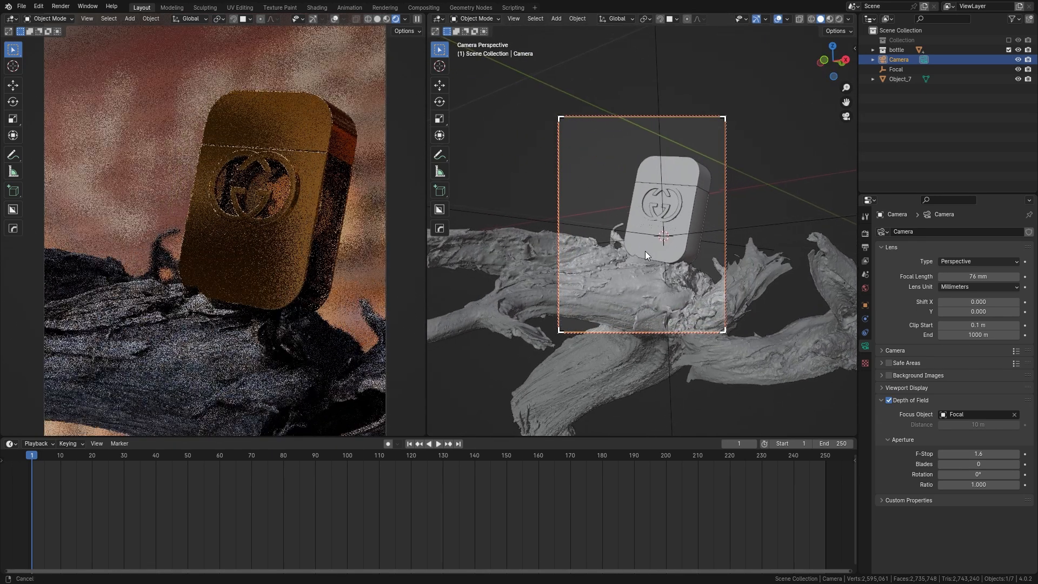
Step: Open the world nodes in the Shader Editor, add mapping nodes to the HDRI and set its Z rotation to 109°
click(12, 444)
click(43, 529)
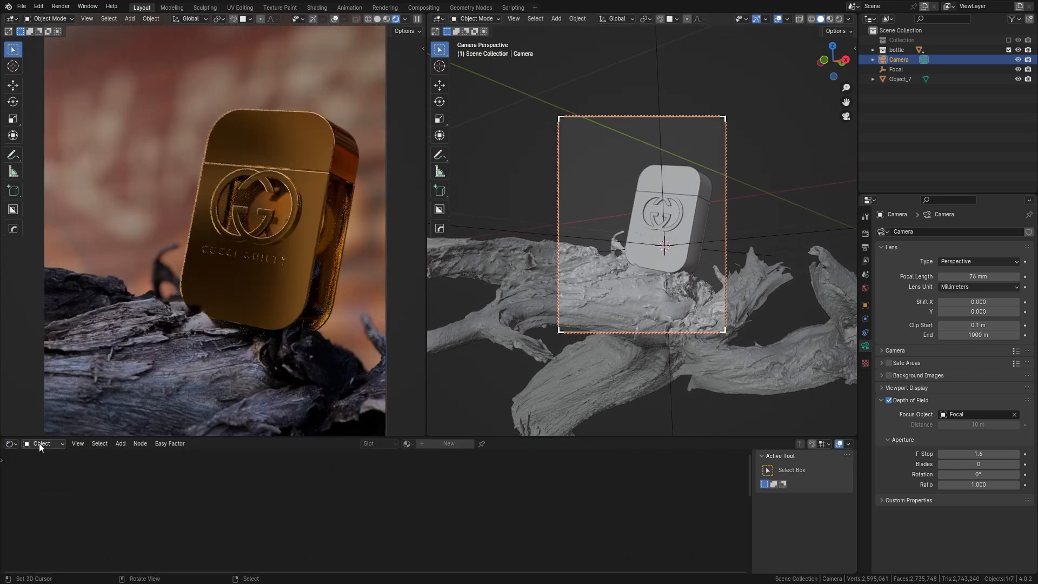
click(41, 443)
click(46, 478)
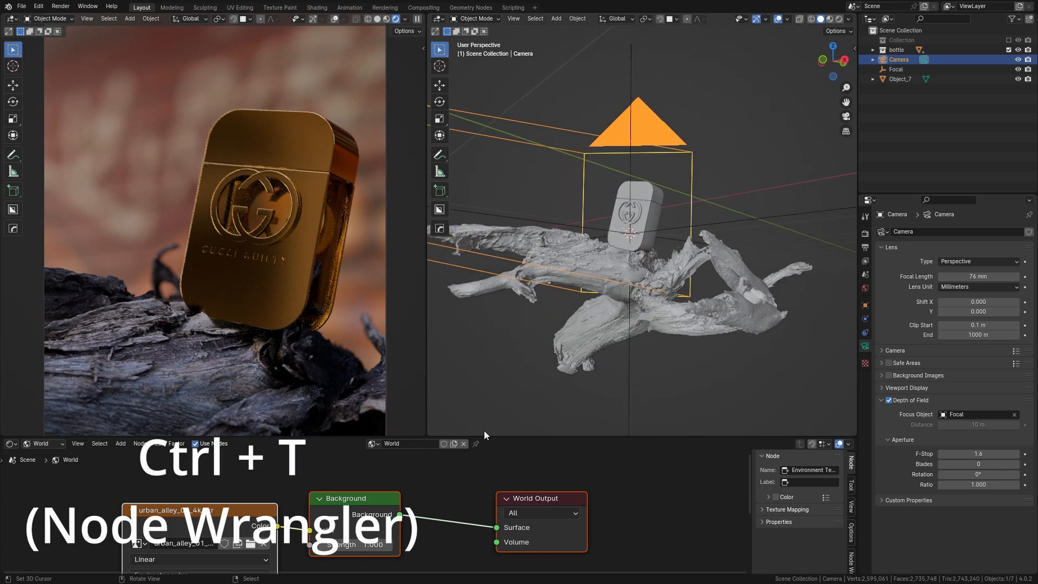
key(ctrl+t)
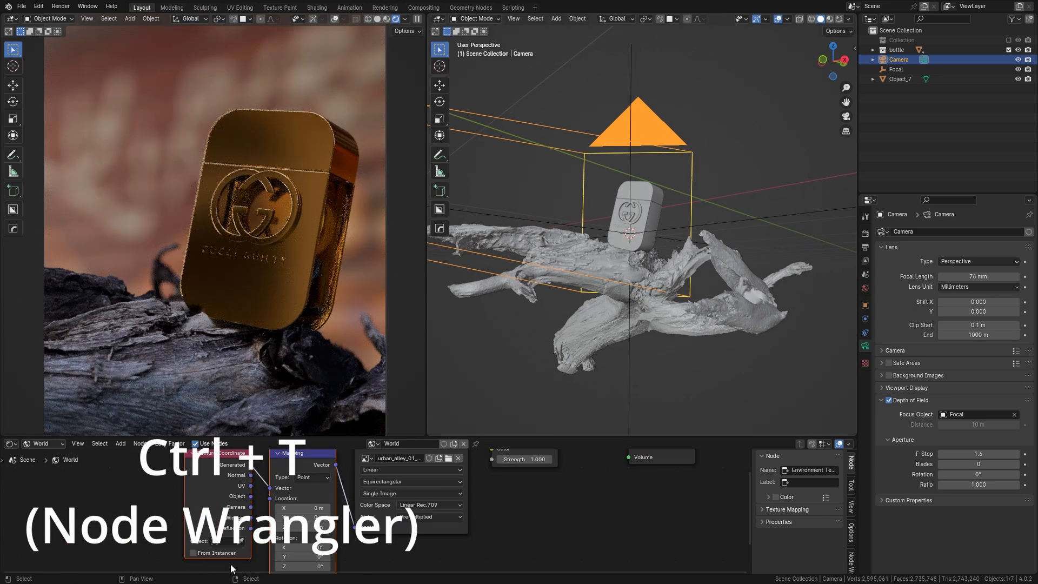
middle_drag(281, 530, 285, 512)
scroll(372, 531, up, 2)
drag(307, 540, 400, 539)
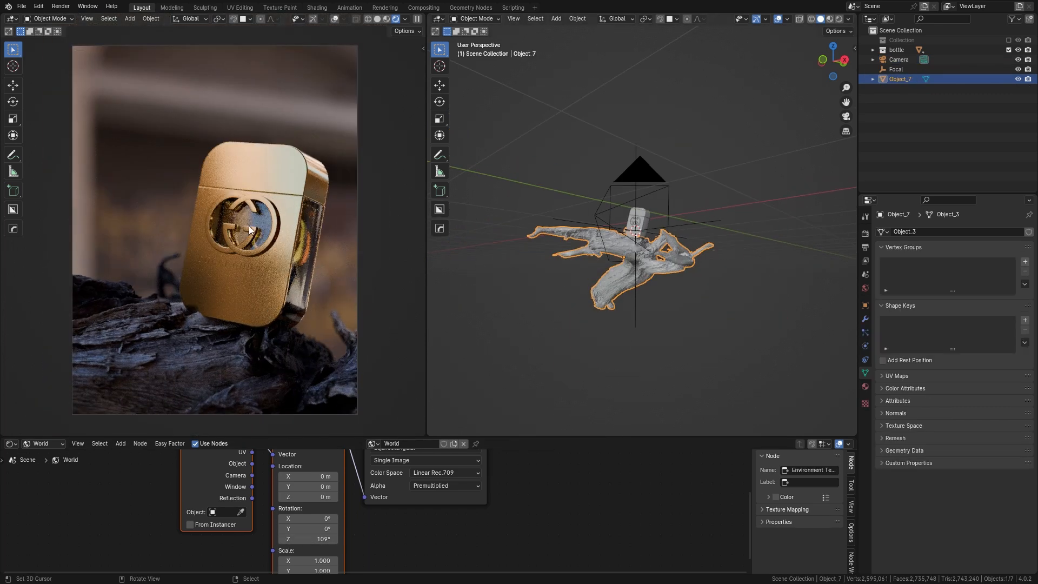
Step: Duplicate the branch in solid shading and move the copy behind the bottle
click(377, 19)
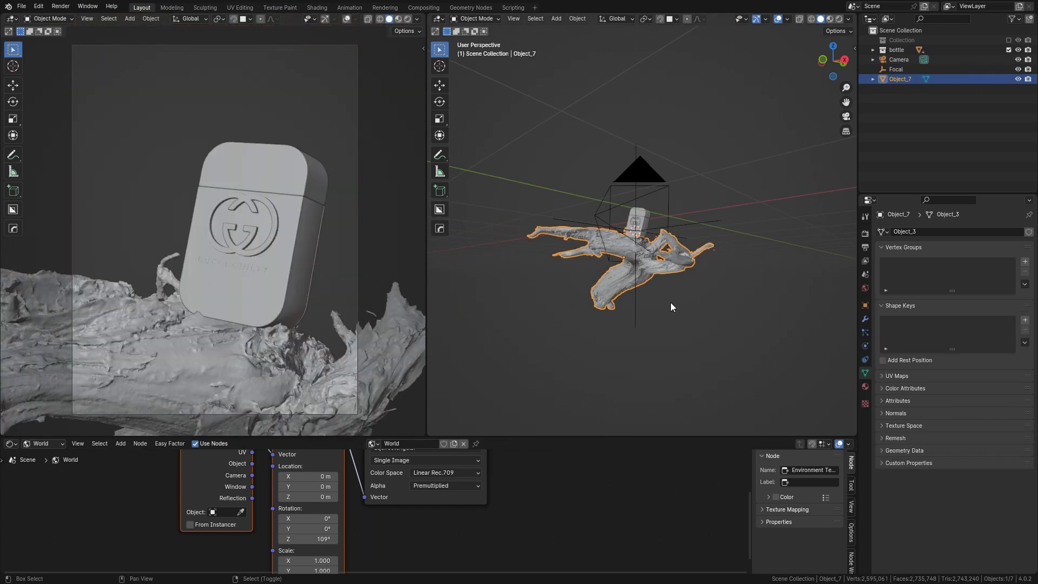
key(shift+d)
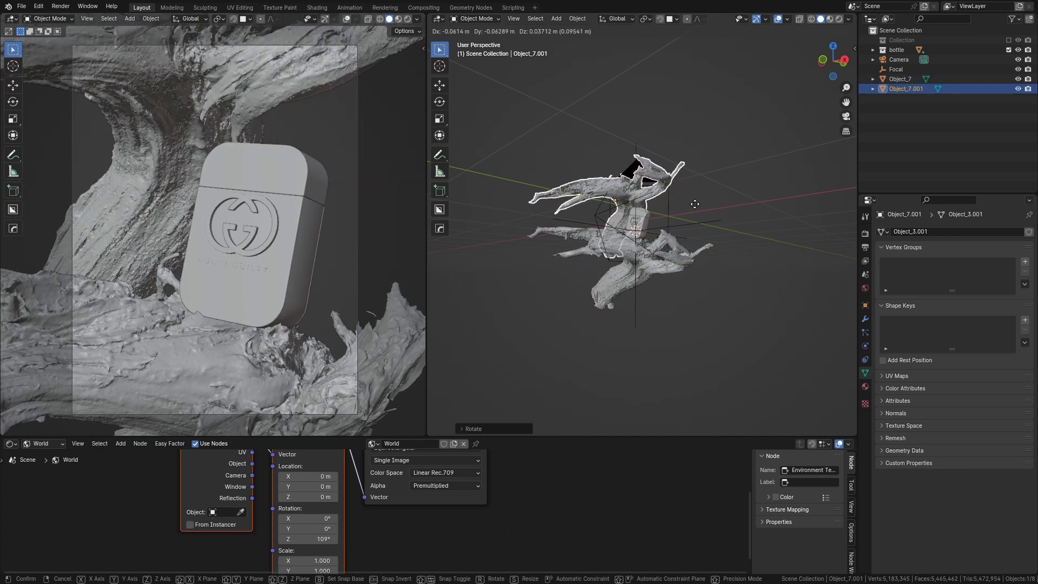
click(557, 237)
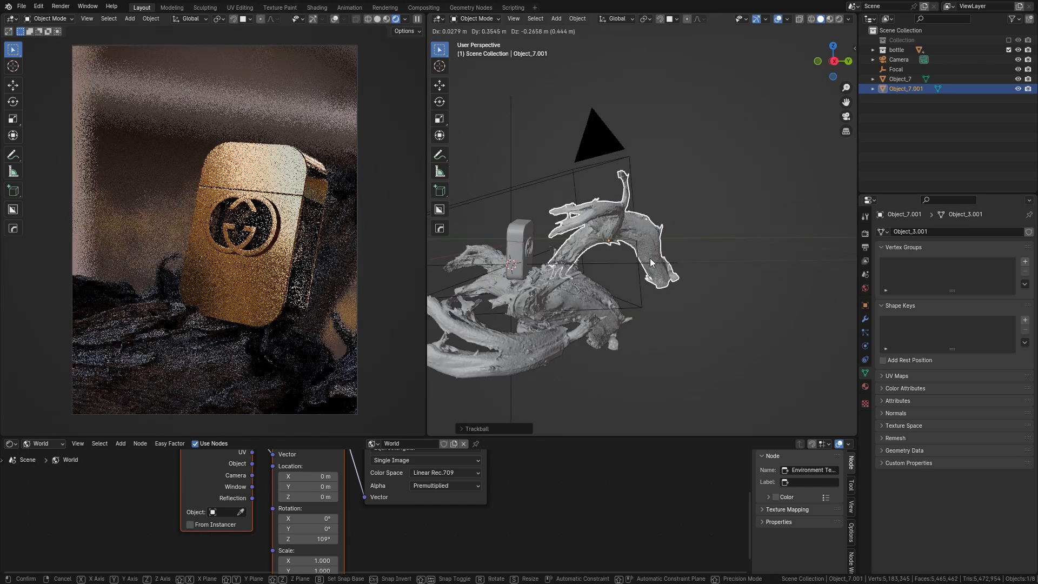
click(647, 256)
Step: Rotate and reposition the branch copy so it rises as a backdrop behind the bottle
key(r)
key(r)
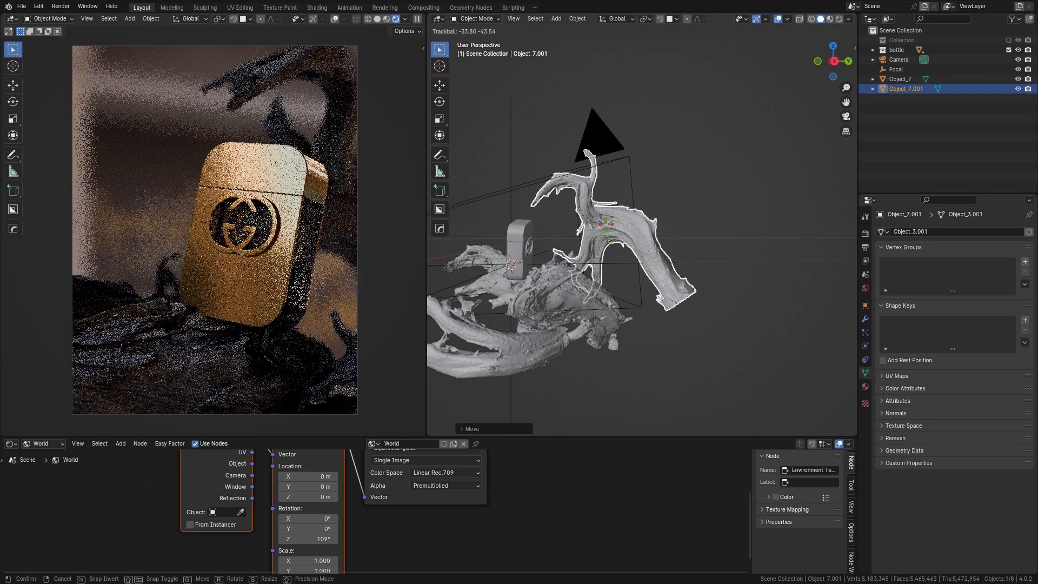
key(g)
click(591, 229)
key(r)
click(622, 250)
key(g)
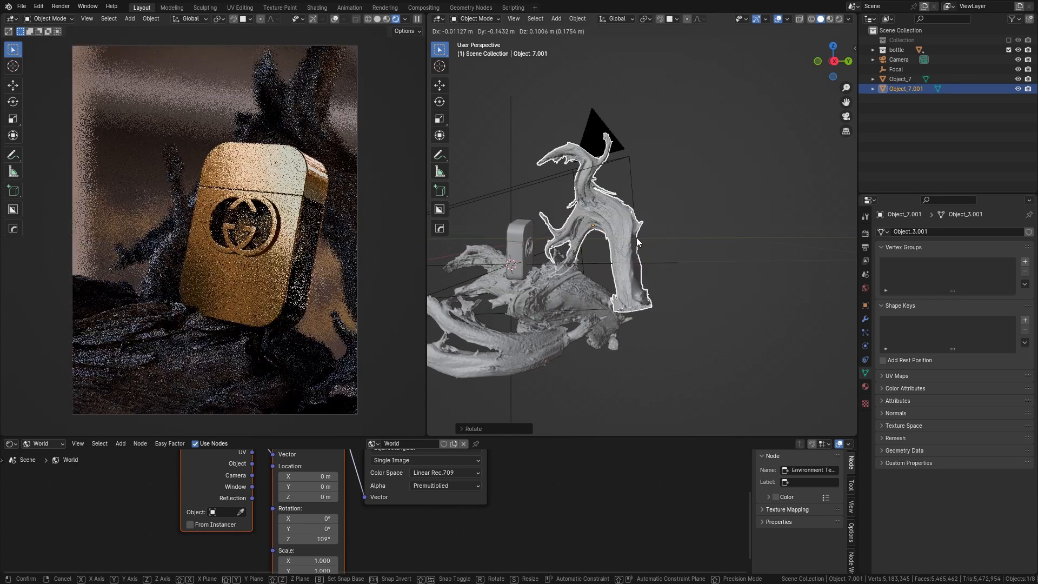
click(630, 245)
key(r)
key(r)
click(624, 274)
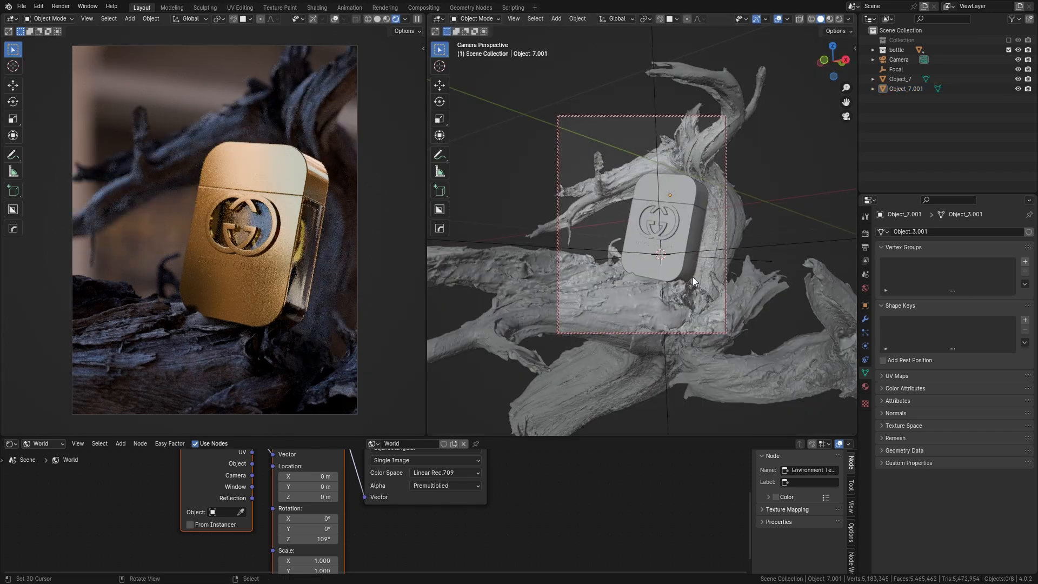
Step: Orbit the camera slightly and roll it to reframe the bottle against the background branch
middle_drag(693, 277, 698, 270)
right_click(646, 115)
key(r)
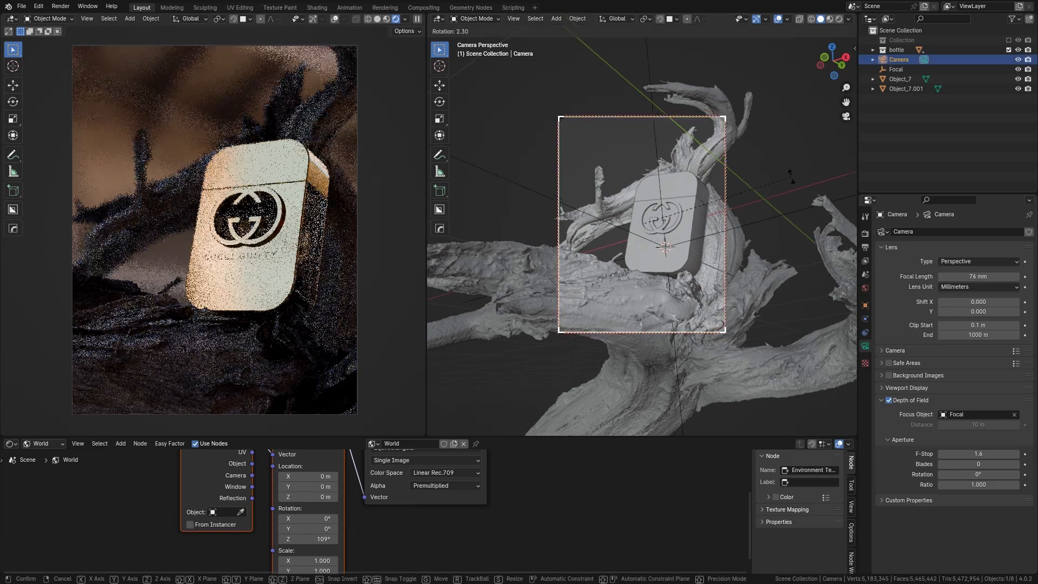
click(604, 288)
Step: Rotate, enlarge and reposition the background branch copy as seen through the camera
right_click(694, 152)
key(r)
key(r)
click(716, 186)
key(s)
click(762, 188)
key(g)
click(719, 200)
Step: Try another free rotation of the background branch copy and undo it
key(r)
key(r)
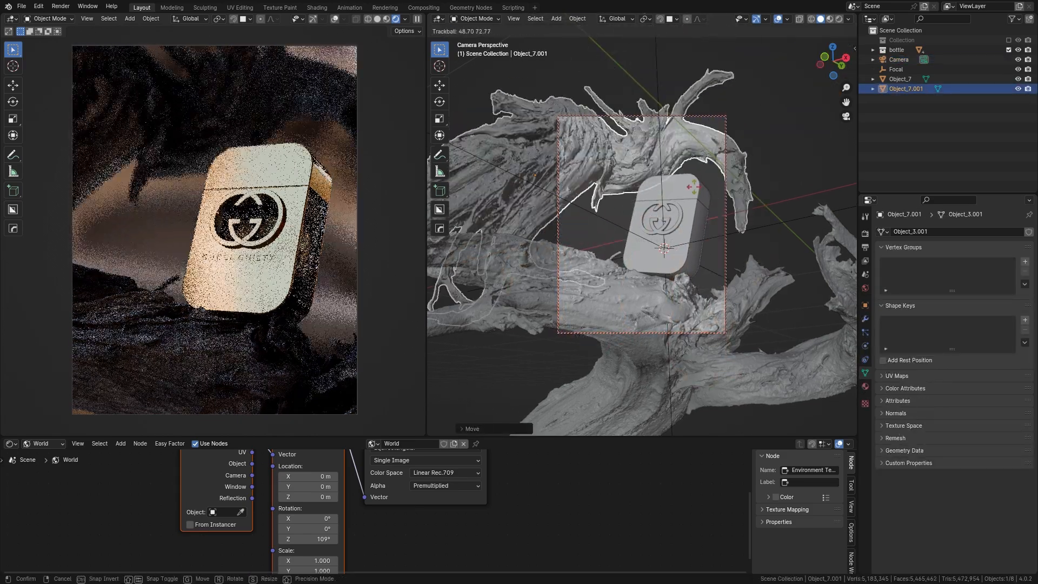
click(693, 205)
key(ctrl+z)
key(ctrl+z)
Step: Deselect everything and pan the camera so the bottle sits slightly lower in the frame
key(alt+a)
shift+middle_drag(683, 225, 679, 231)
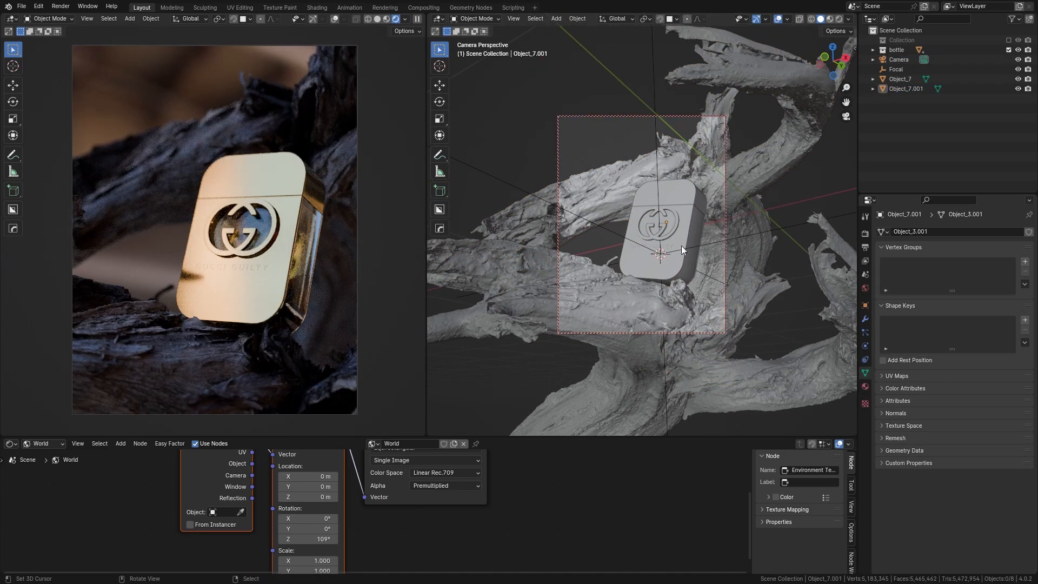
Step: Edit the bottle's front plate, select the face of the letter Y and create a transform orientation from it
key(KP_0)
scroll(660, 331, up, 4)
right_click(660, 331)
key(Tab)
scroll(659, 331, up, 4)
shift+middle_drag(735, 330, 707, 318)
right_click(516, 224)
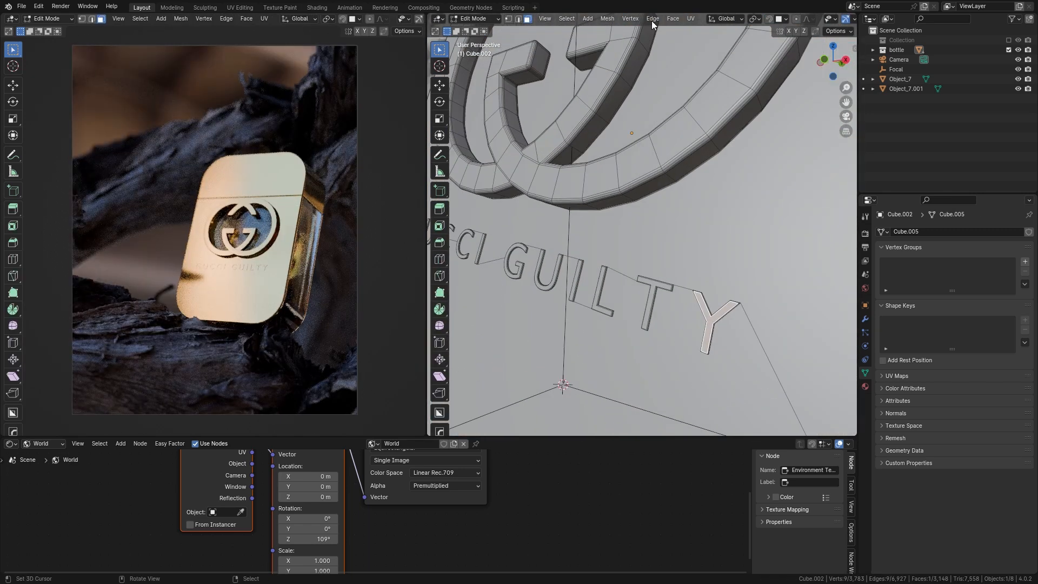
click(725, 19)
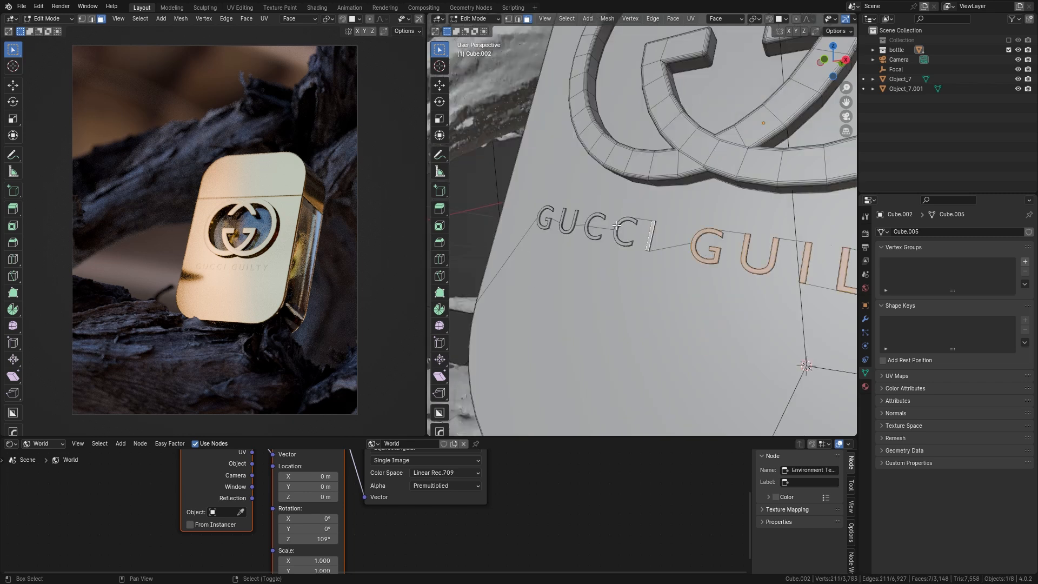
Step: Add the remaining GUCCI letter faces to the selection and move the lettering along the Face orientation's Y axis
shift+click(617, 225)
shift+click(595, 228)
shift+click(563, 232)
shift+click(542, 227)
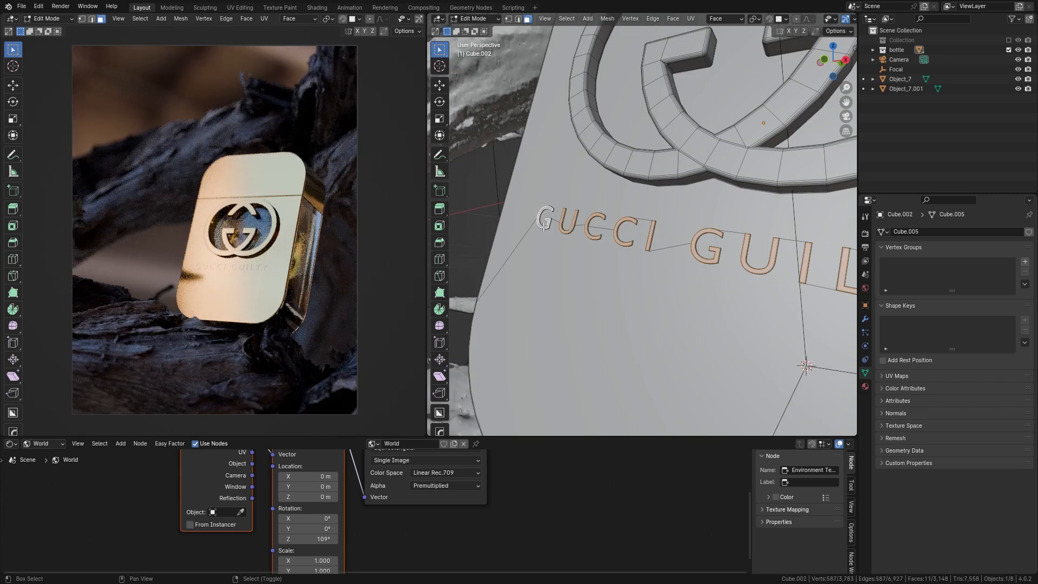
key(g)
key(y)
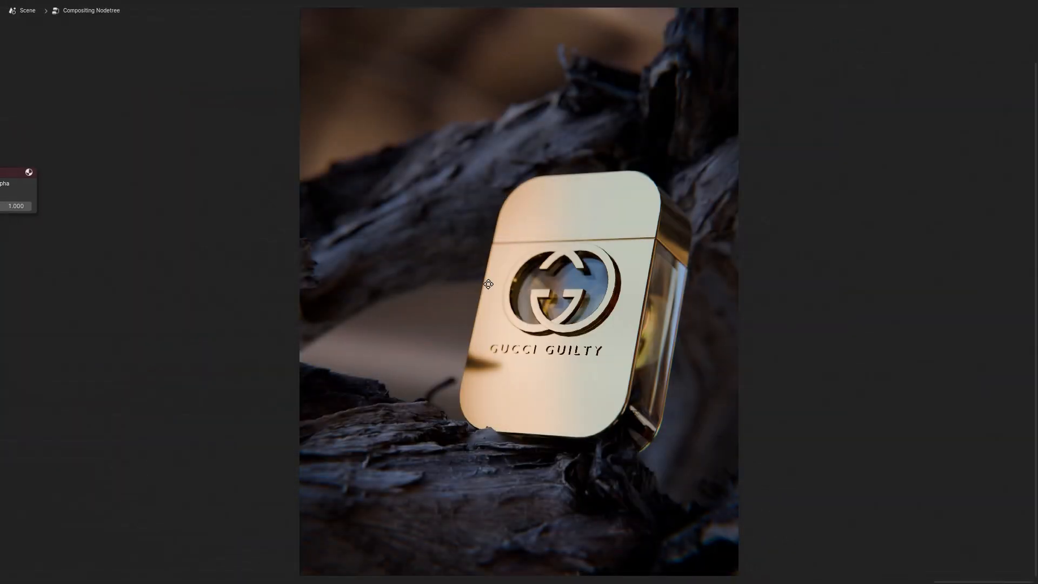
Step: Tidy the compositing node layout by repositioning the Multiply, Ellipse Mask, Blur and Viewer nodes
drag(651, 38, 606, 165)
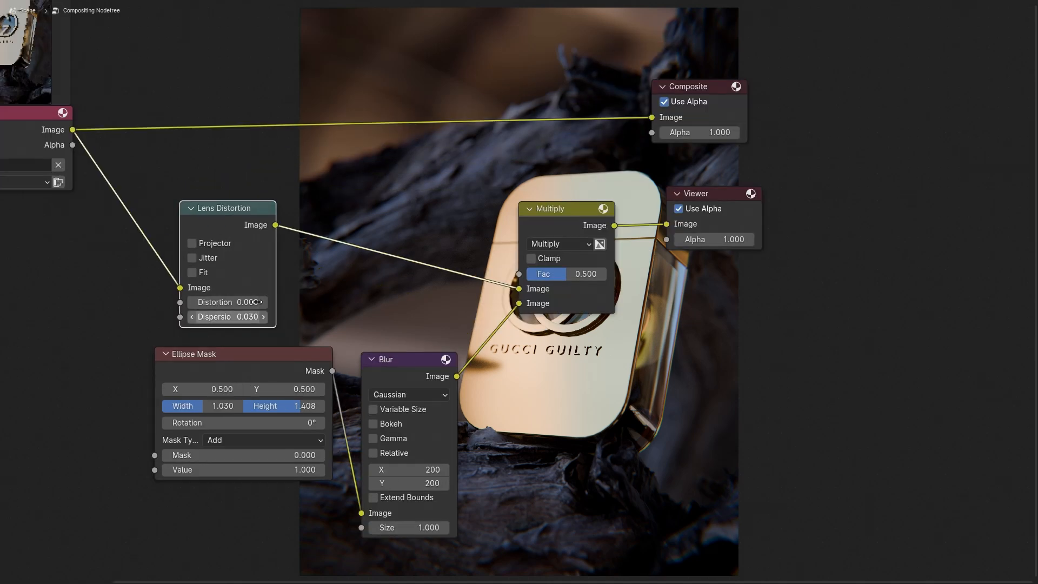
drag(564, 216, 572, 207)
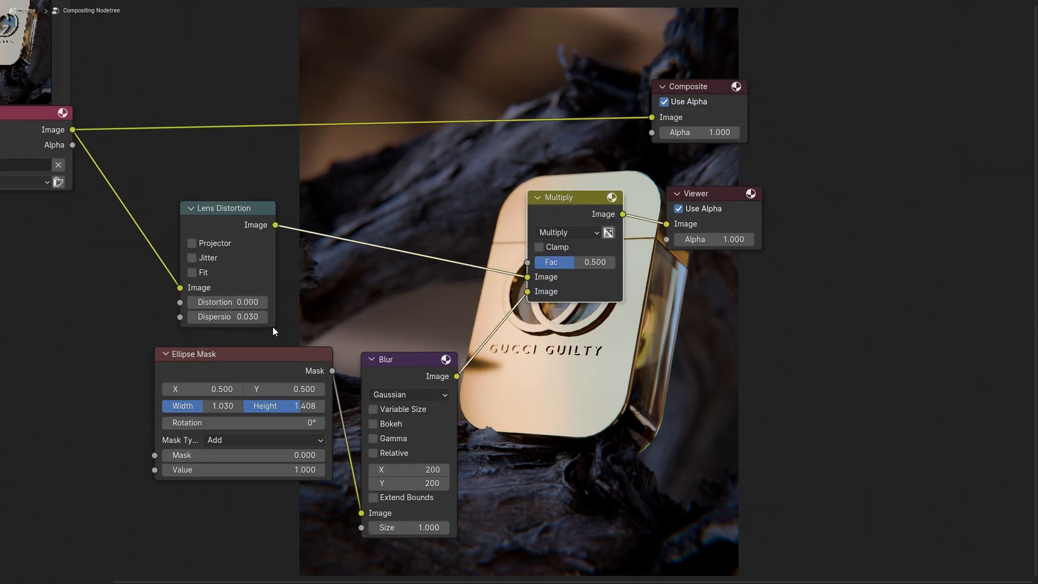
drag(408, 408, 409, 404)
drag(413, 361, 409, 376)
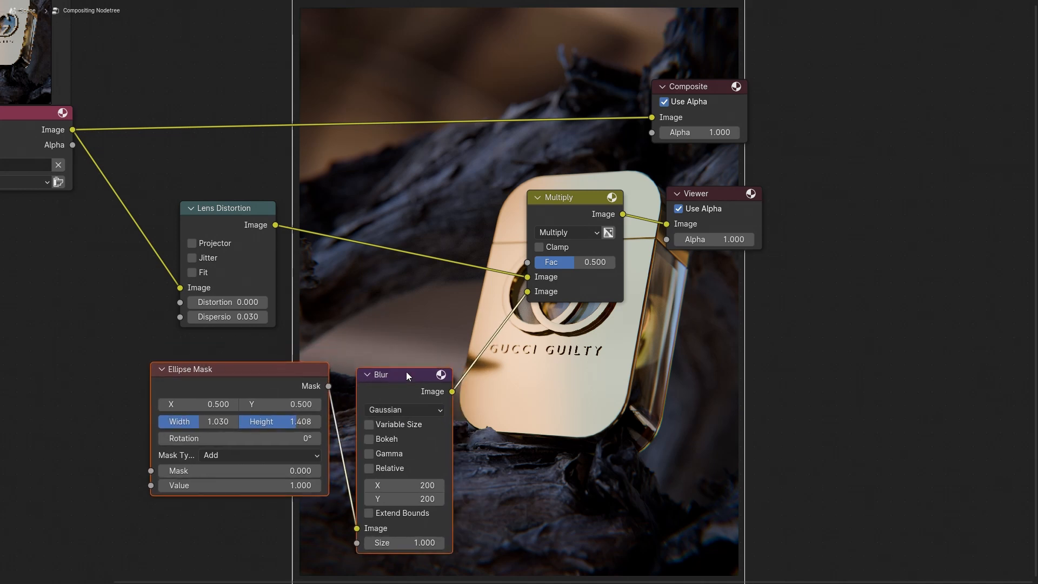
drag(708, 199, 715, 197)
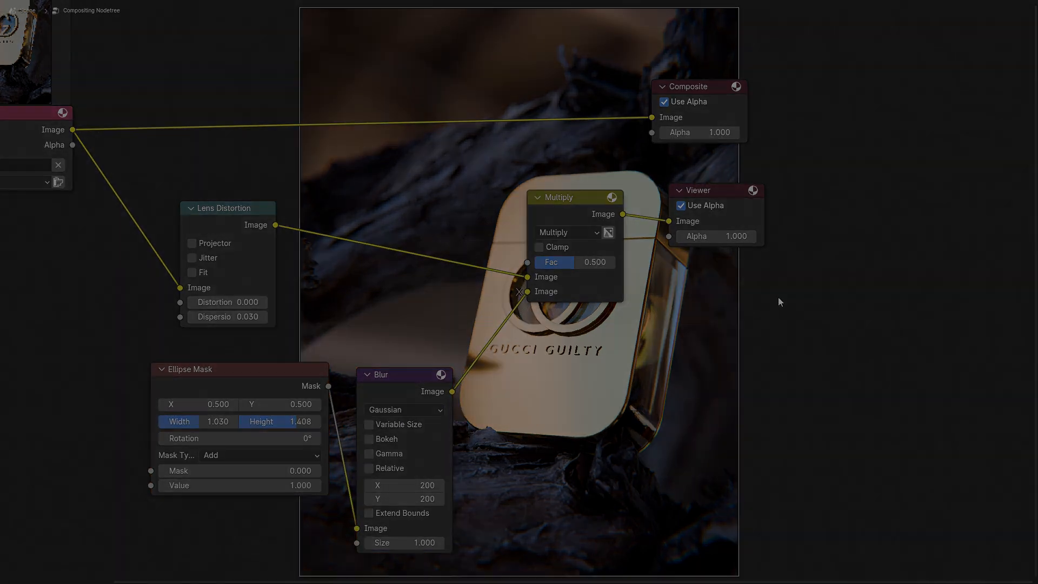